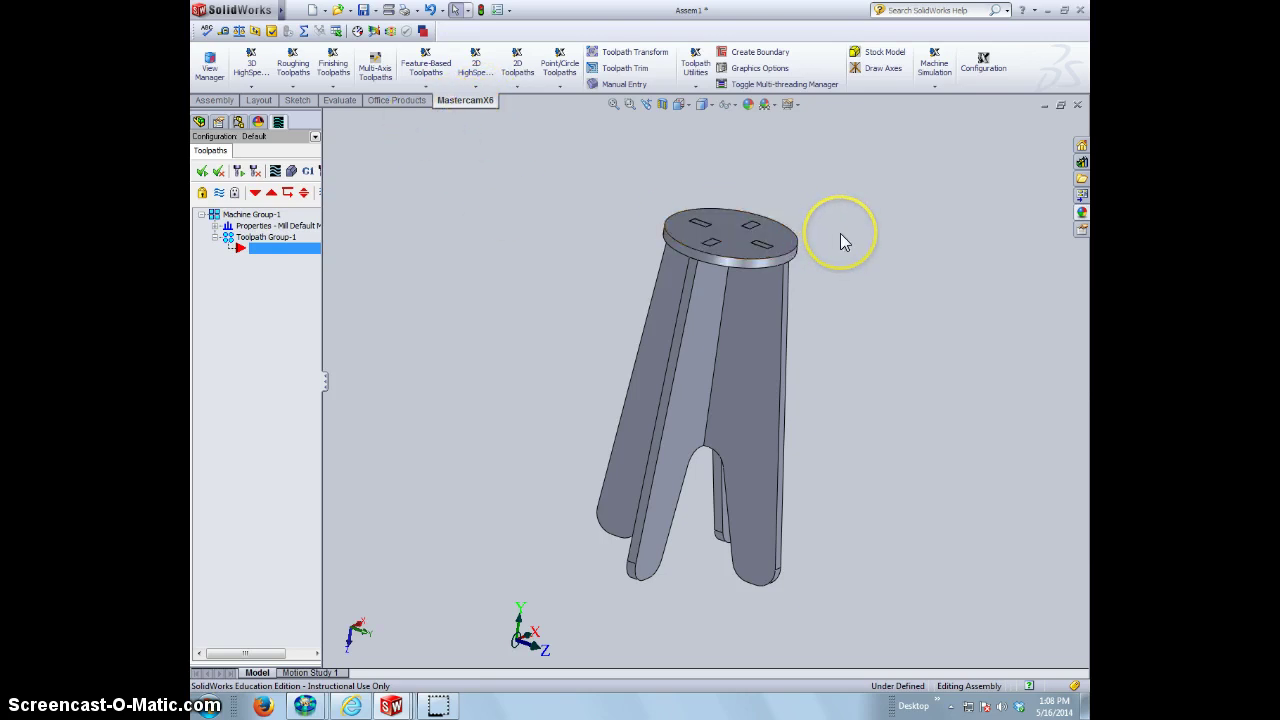
Examine the assembled stool's top slots and leg joints in shaded and wireframe display.
{"action": "middle_click_drag", "start_coordinate": [848, 249], "coordinate": [788, 238]}
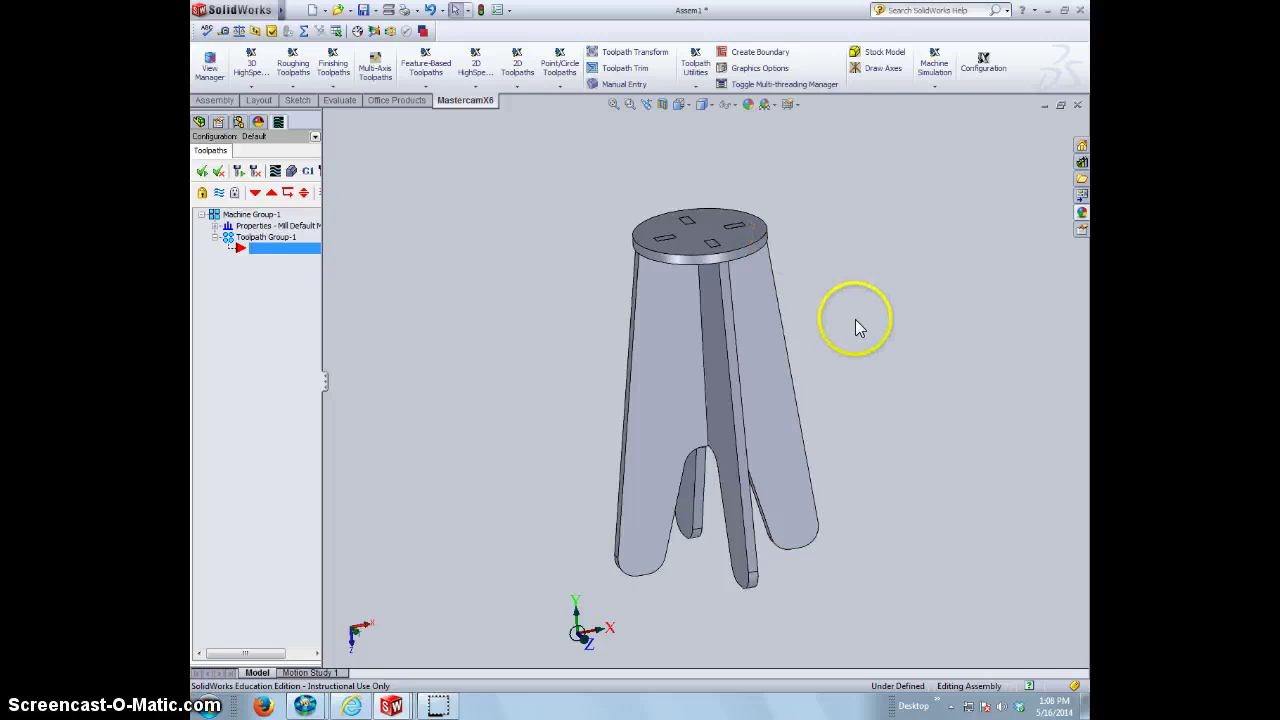
{"action": "middle_click_drag", "start_coordinate": [858, 328], "coordinate": [872, 428]}
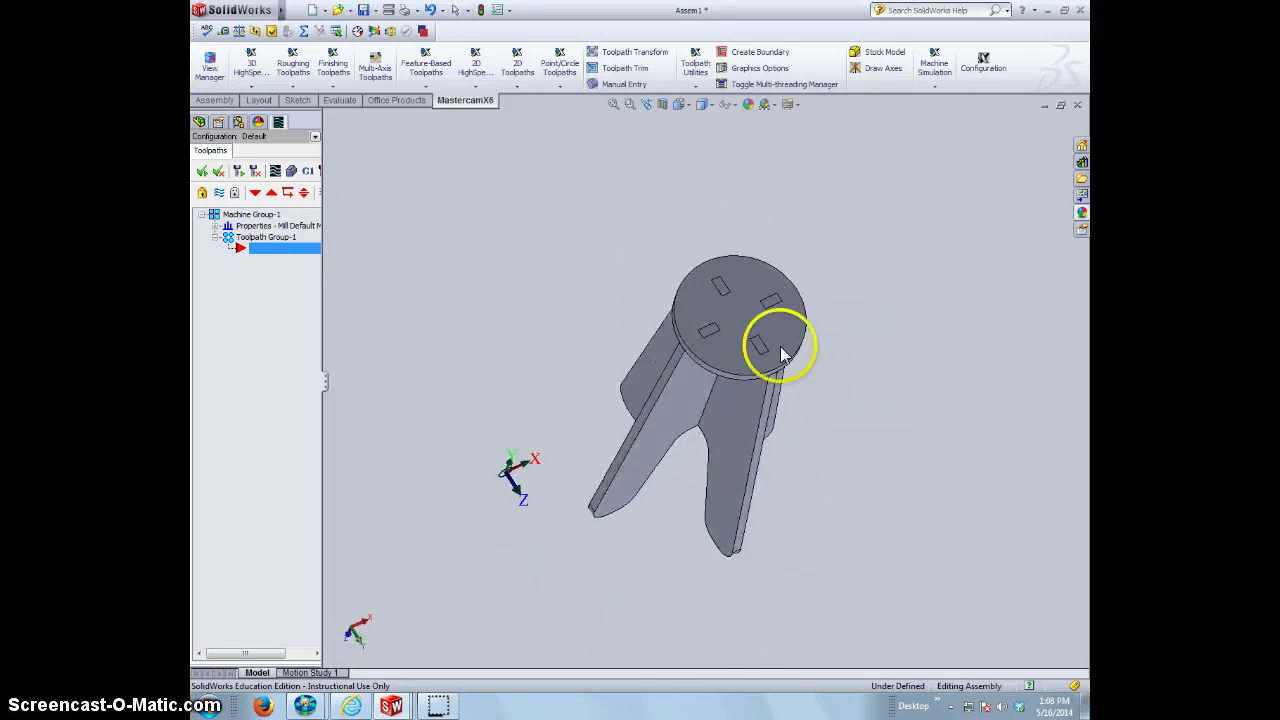
{"action": "scroll", "coordinate": [783, 355], "scroll_direction": "down", "scroll_amount": 3}
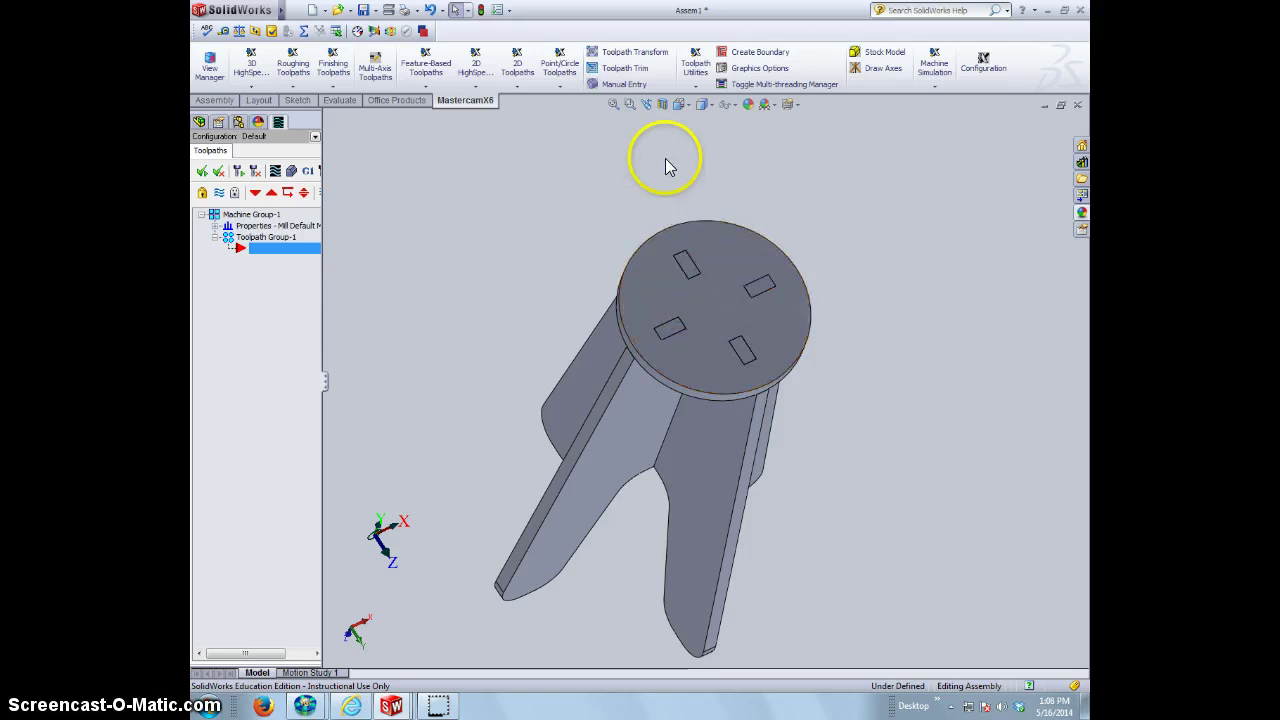
{"action": "left_click", "coordinate": [703, 104]}
{"action": "left_click", "coordinate": [703, 191]}
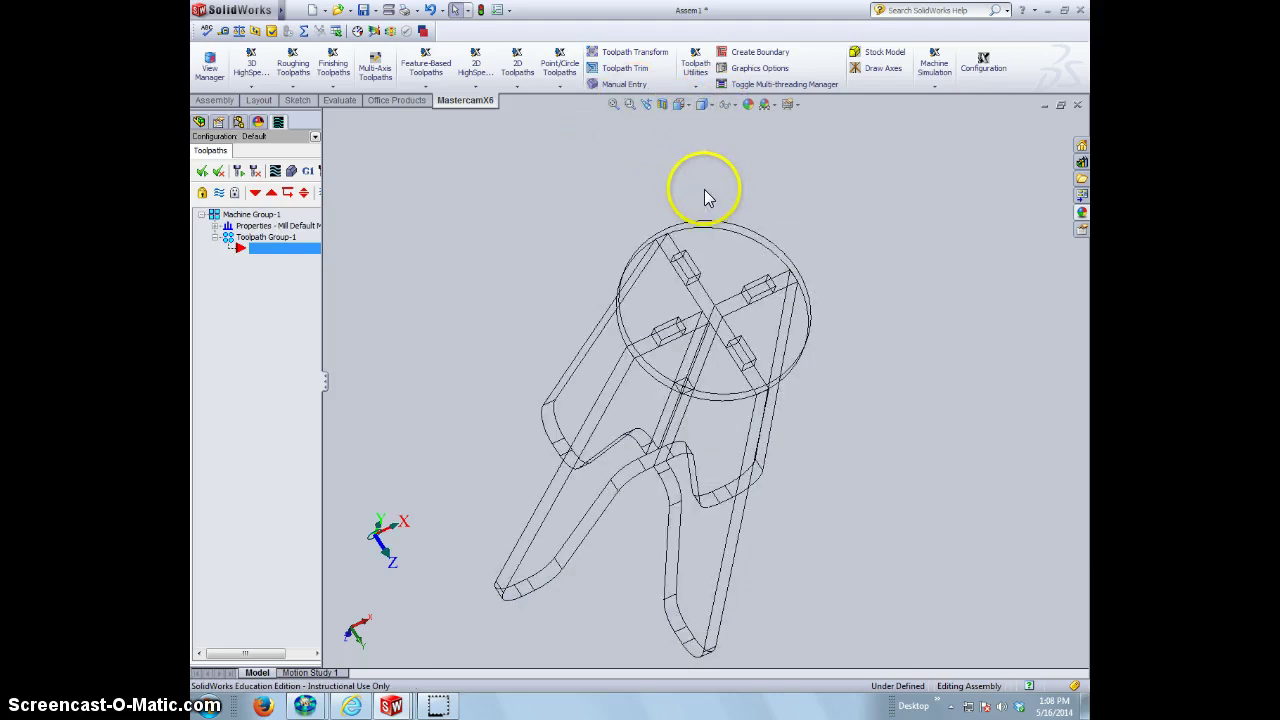
{"action": "scroll", "coordinate": [742, 375], "scroll_direction": "down", "scroll_amount": 2}
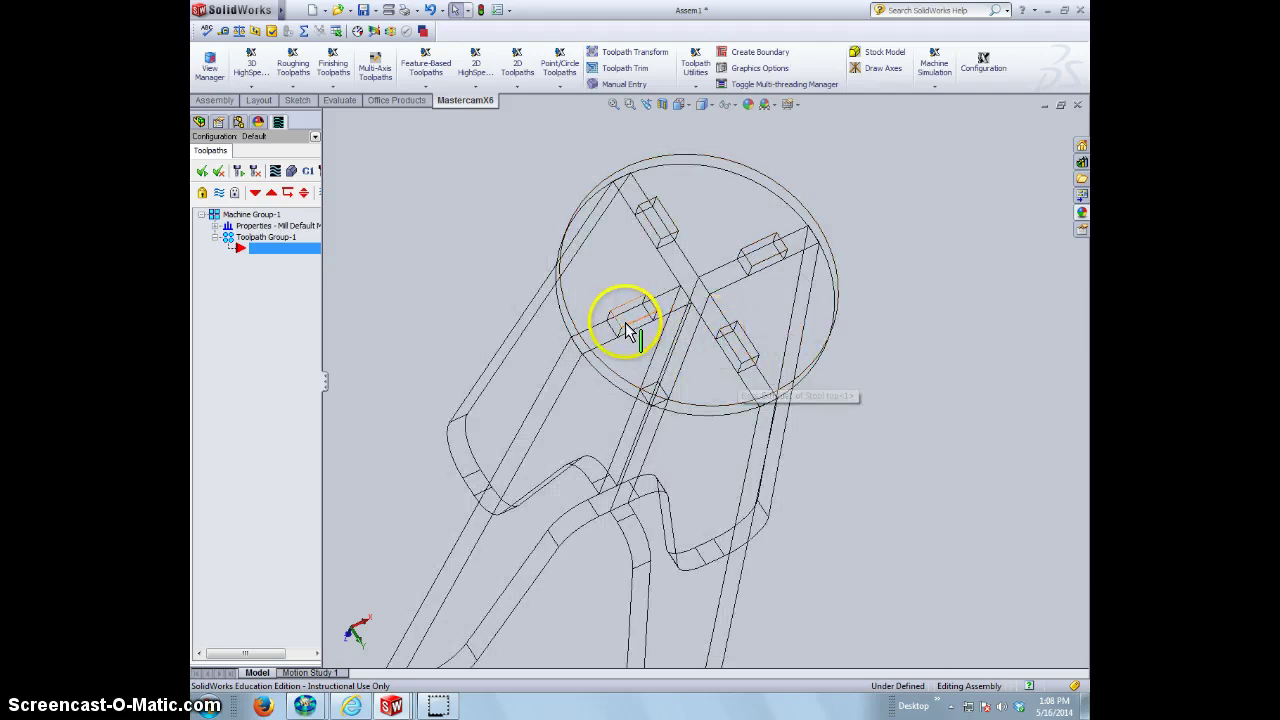
{"action": "middle_click_drag", "start_coordinate": [871, 343], "coordinate": [863, 291]}
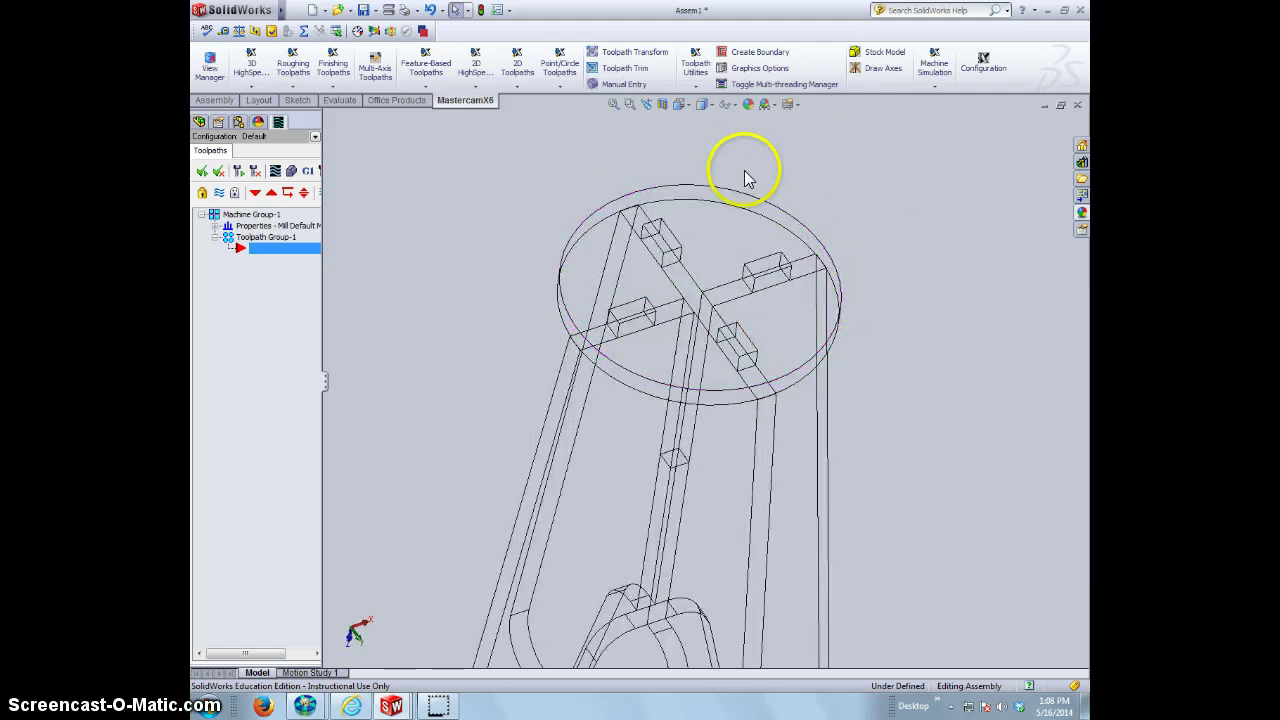
{"action": "left_click", "coordinate": [701, 106]}
{"action": "left_click", "coordinate": [701, 140]}
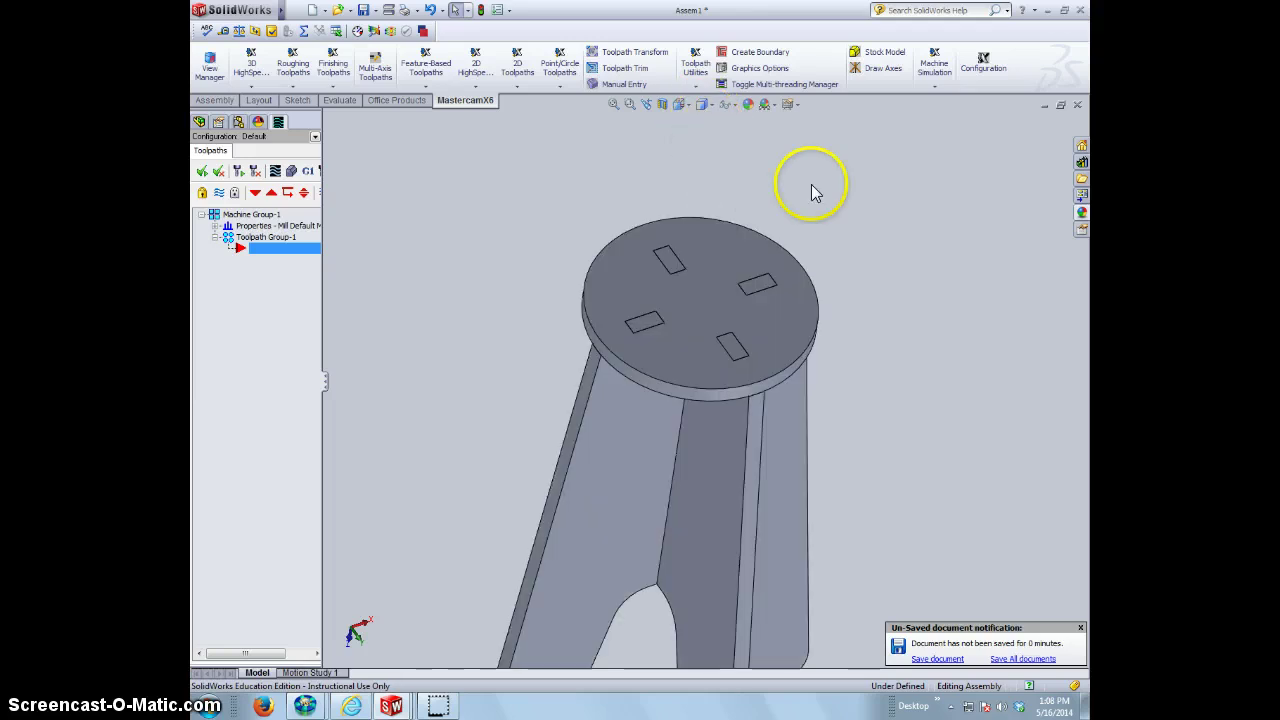
Minimize the assembled stool document and restore the Assem2 document with the stool parts laid flat.
{"action": "left_click", "coordinate": [1044, 105]}
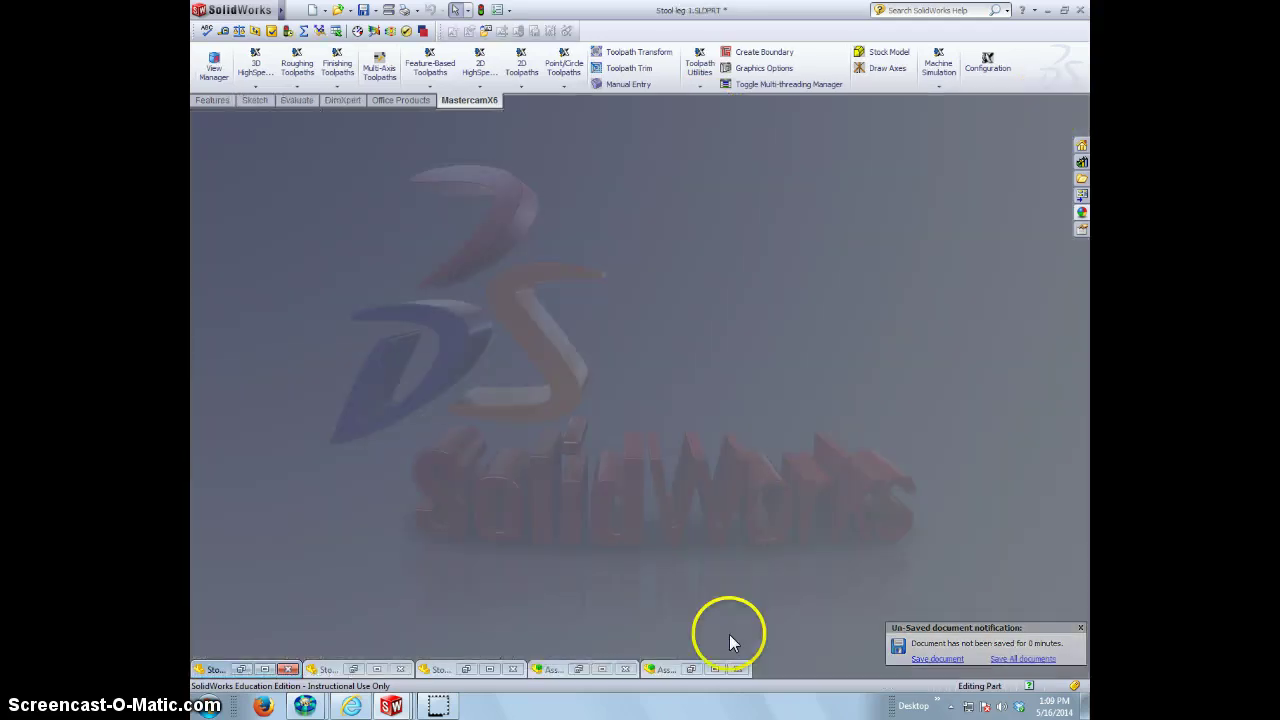
{"action": "left_click", "coordinate": [718, 670]}
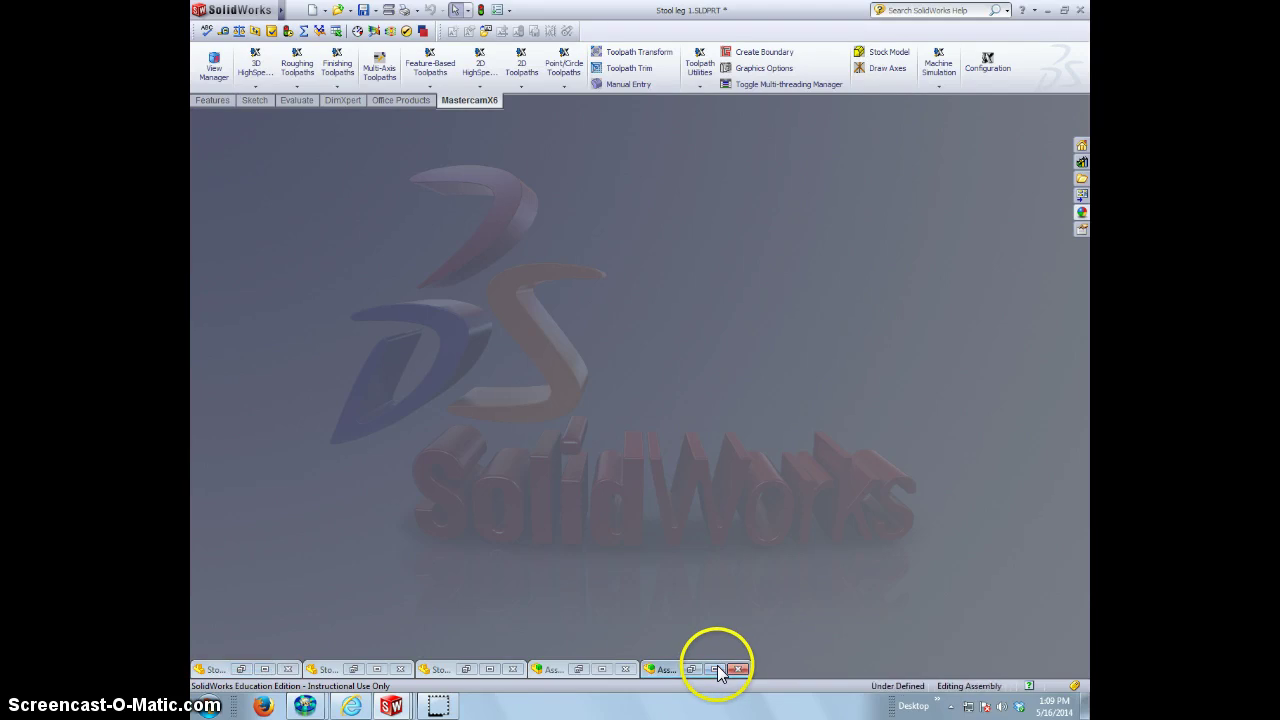
{"action": "left_click", "coordinate": [716, 669]}
Examine the flat layout of the two legs and round top, including its coordinate origin, from several angles.
{"action": "middle_click_drag", "start_coordinate": [742, 538], "coordinate": [760, 443]}
{"action": "left_click", "coordinate": [771, 370]}
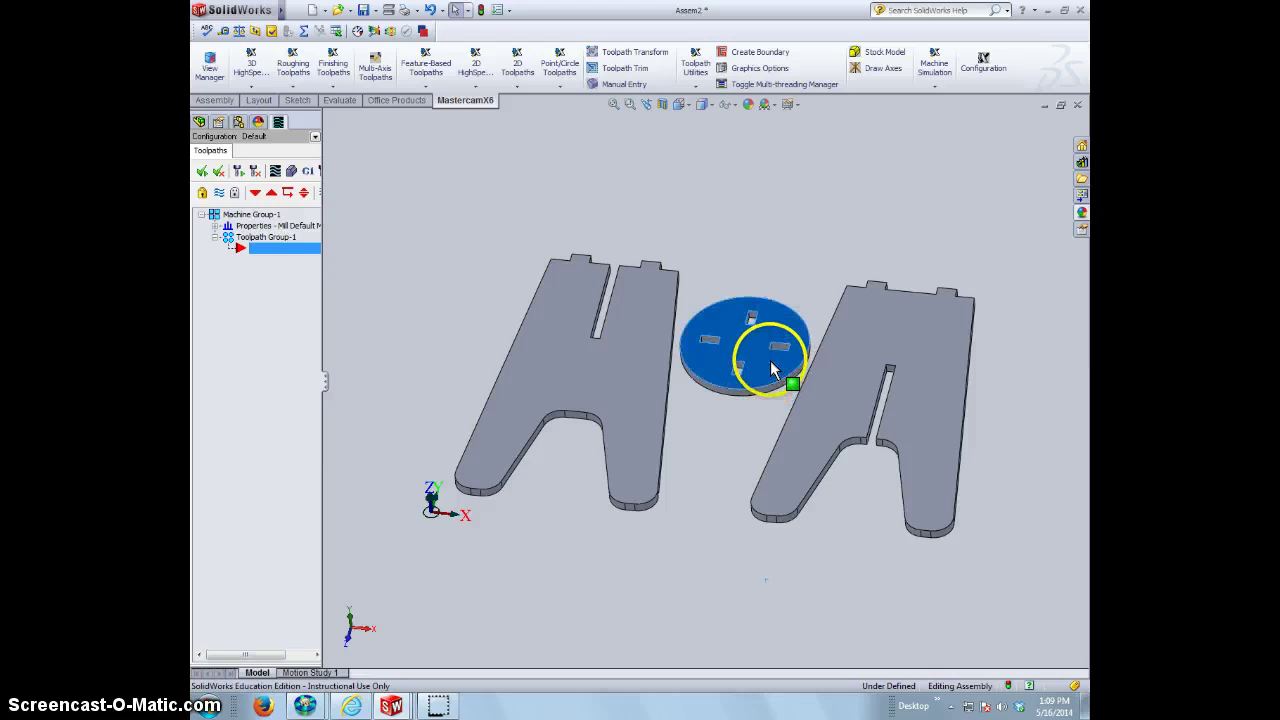
{"action": "middle_click_drag", "start_coordinate": [827, 497], "coordinate": [831, 434]}
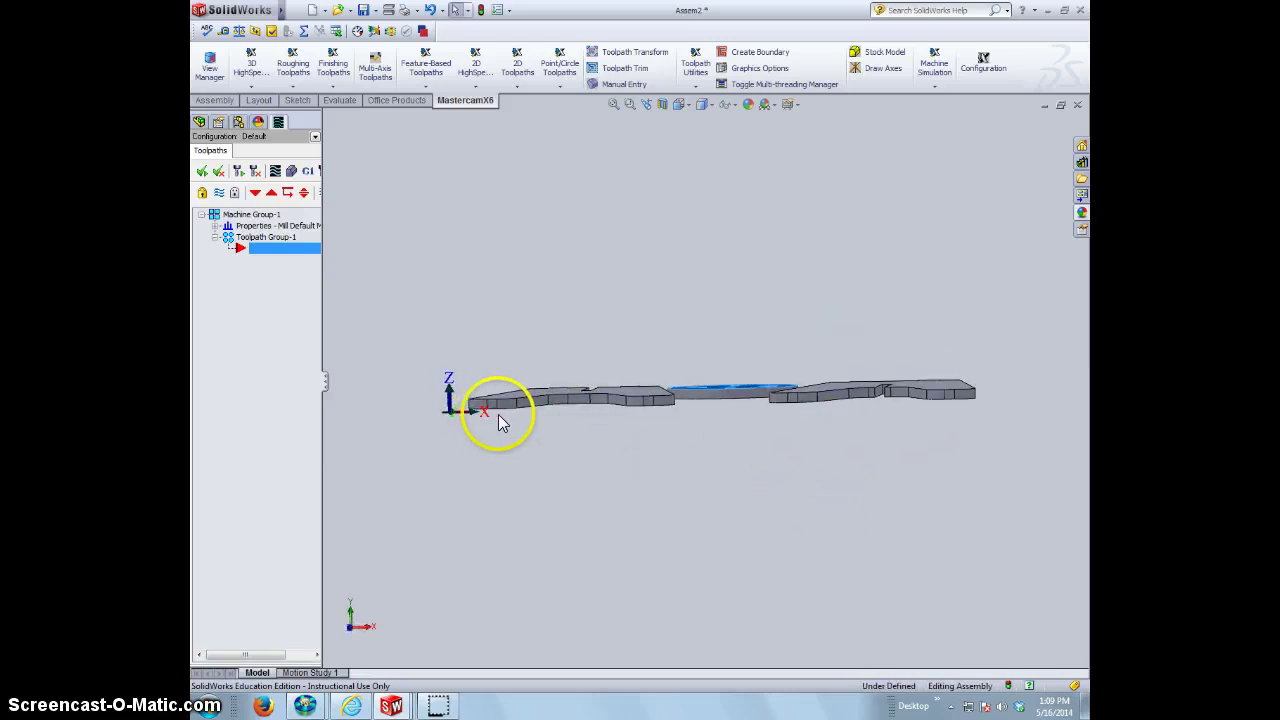
{"action": "middle_click_drag", "start_coordinate": [777, 465], "coordinate": [714, 354]}
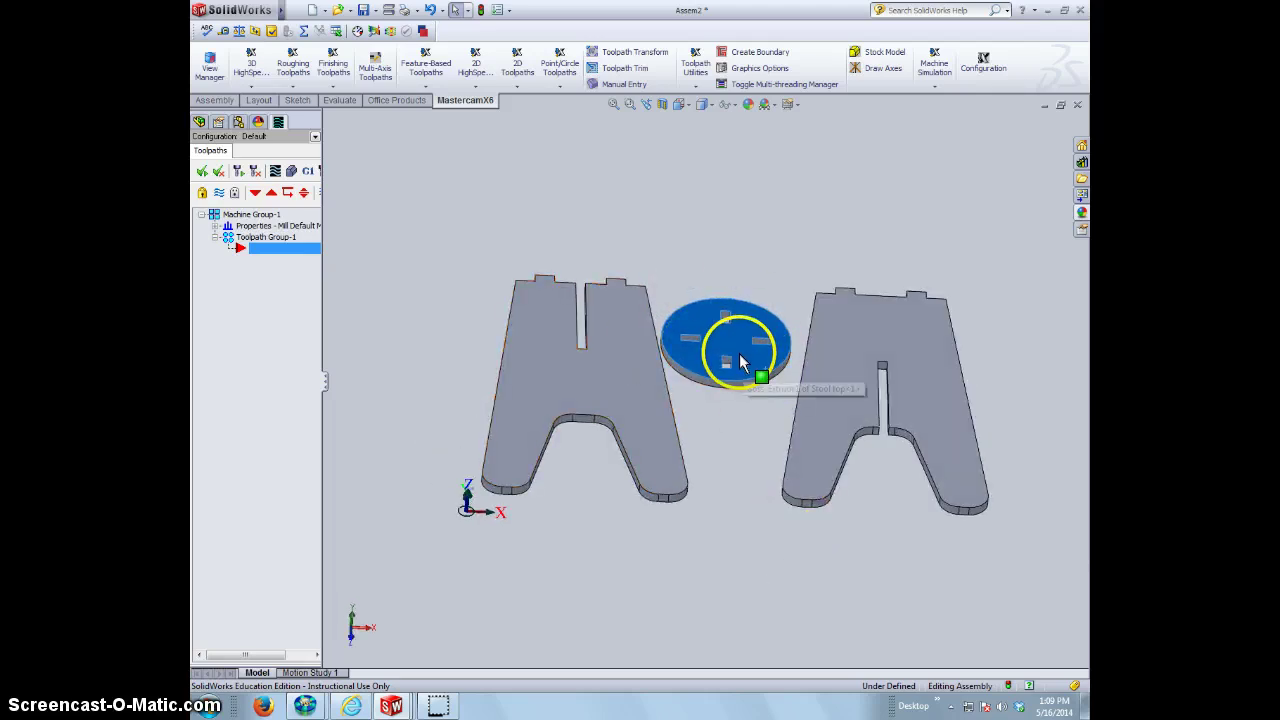
{"action": "left_click_drag", "start_coordinate": [749, 362], "coordinate": [753, 365]}
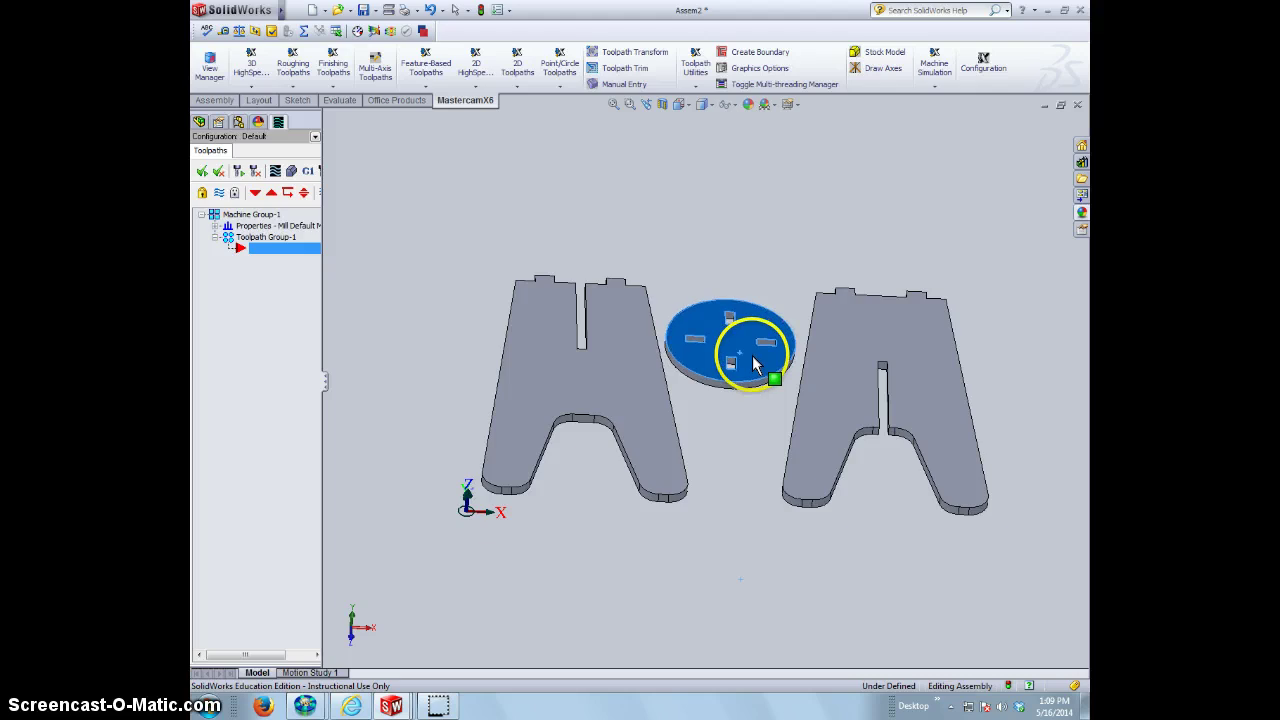
{"action": "left_click", "coordinate": [747, 459]}
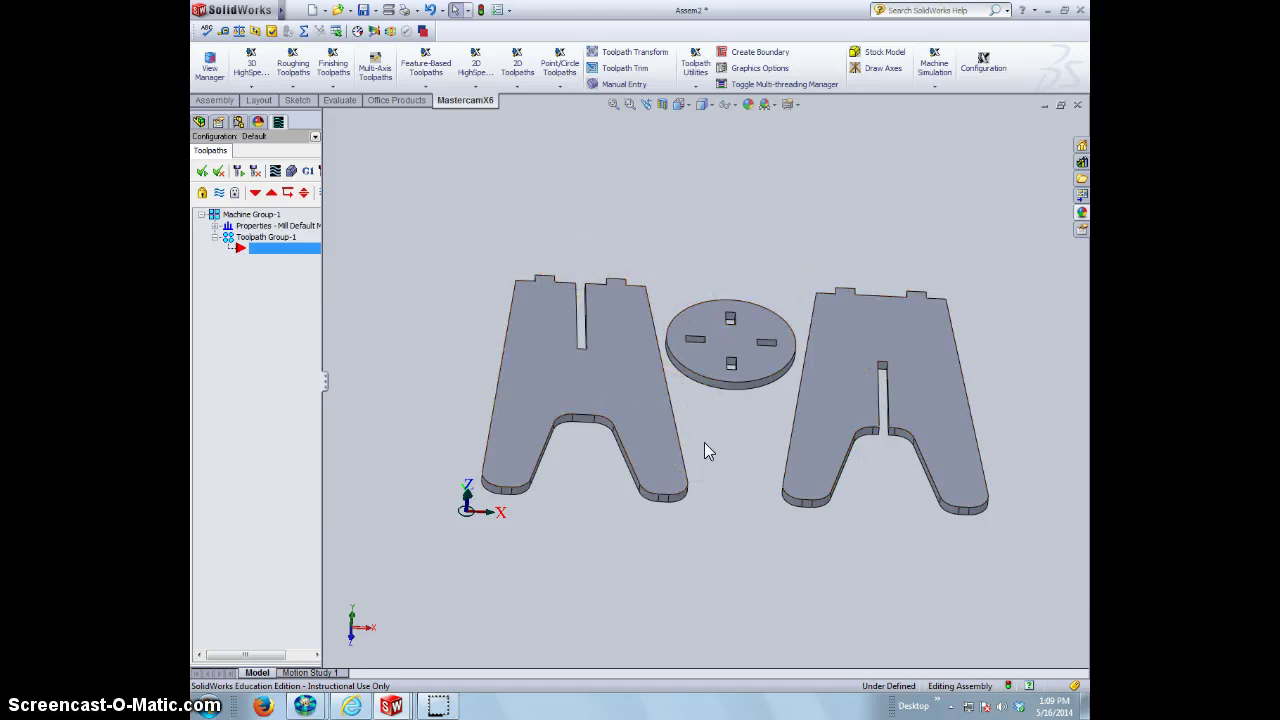
{"action": "left_click", "coordinate": [686, 360]}
{"action": "left_click", "coordinate": [474, 312]}
{"action": "middle_click_drag", "start_coordinate": [611, 229], "coordinate": [900, 349]}
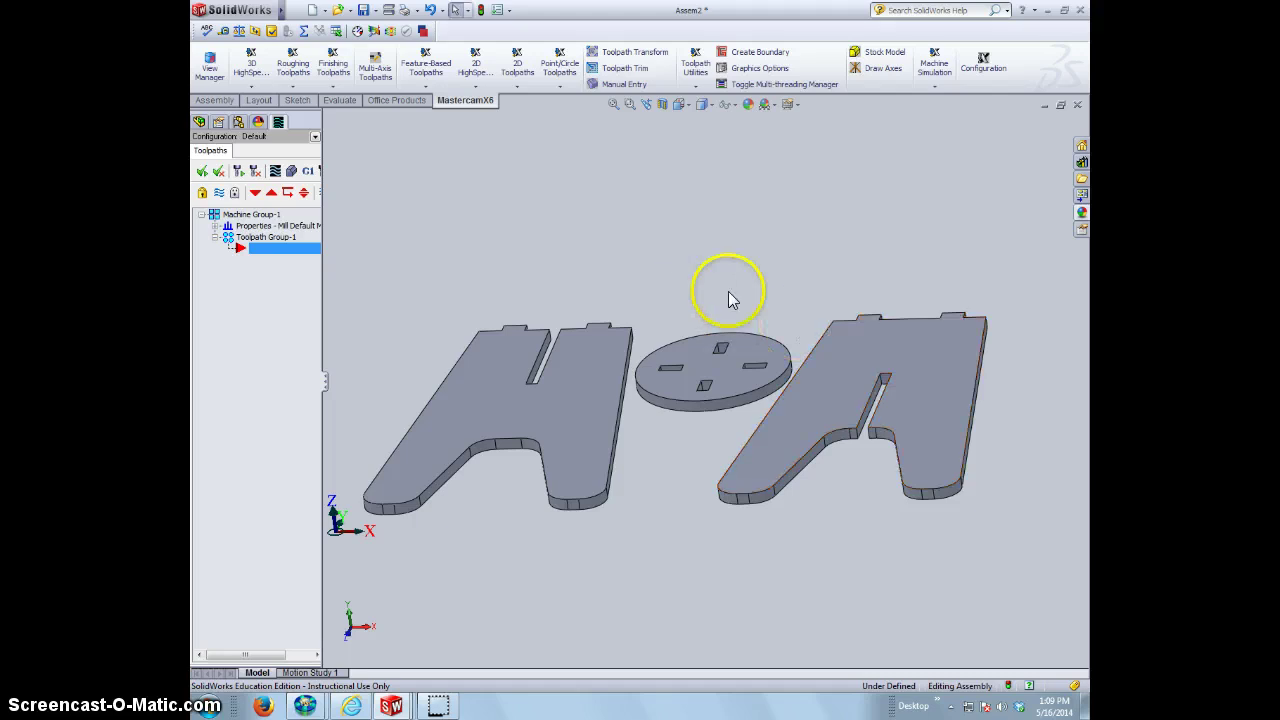
{"action": "scroll", "coordinate": [729, 292], "scroll_direction": "up", "scroll_amount": 1}
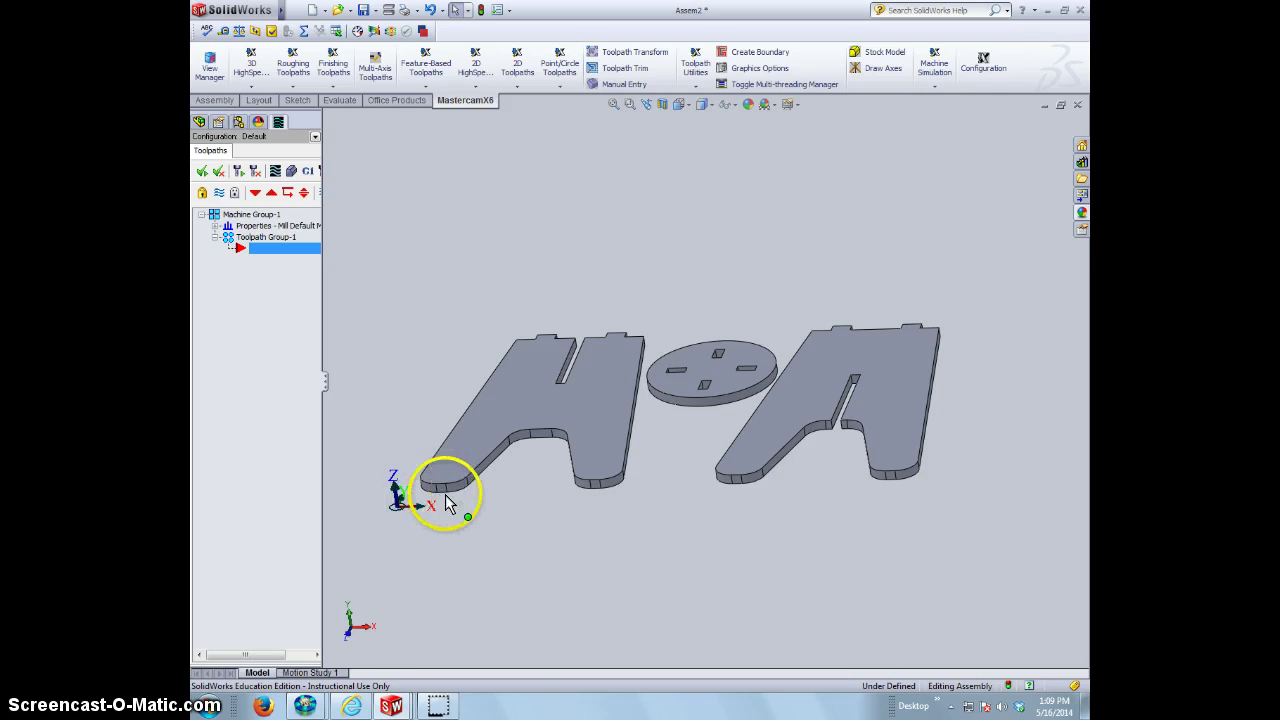
{"action": "scroll", "coordinate": [402, 512], "scroll_direction": "down", "scroll_amount": 3}
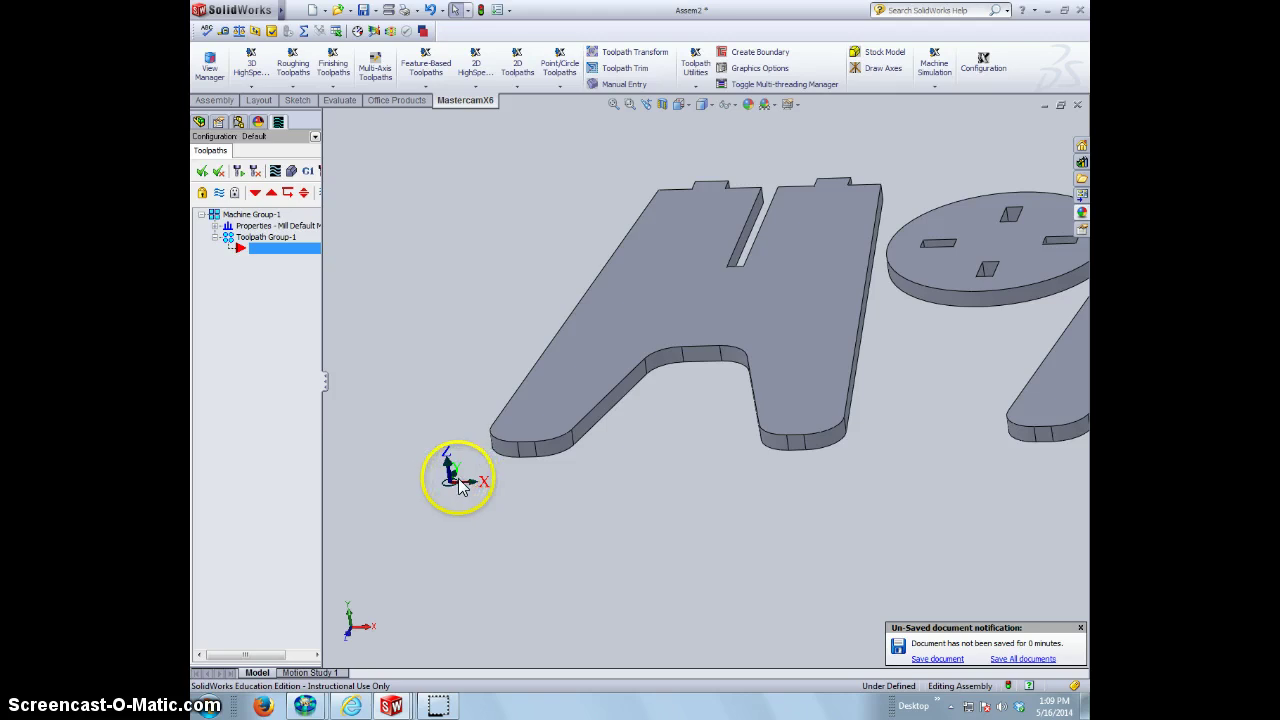
{"action": "scroll", "coordinate": [458, 478], "scroll_direction": "down", "scroll_amount": 3}
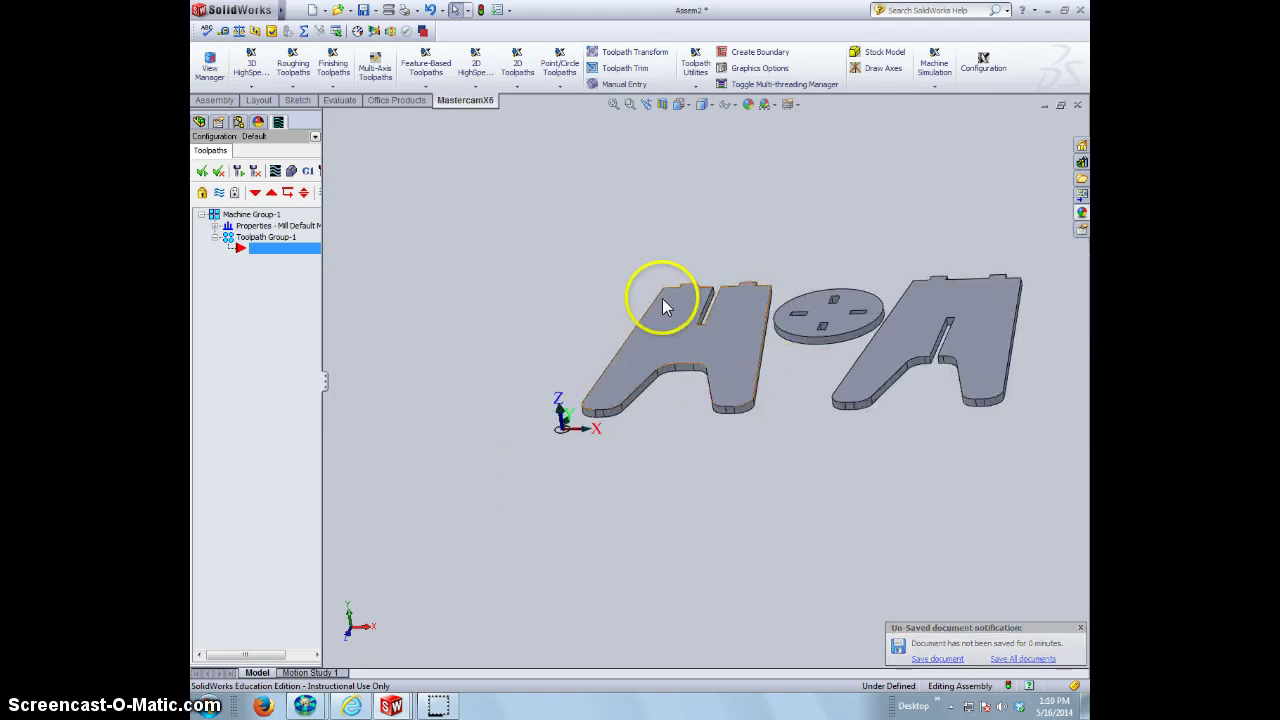
Check the View Manager settings without changes and view the flat layout from the Top orientation.
{"action": "left_click", "coordinate": [211, 79]}
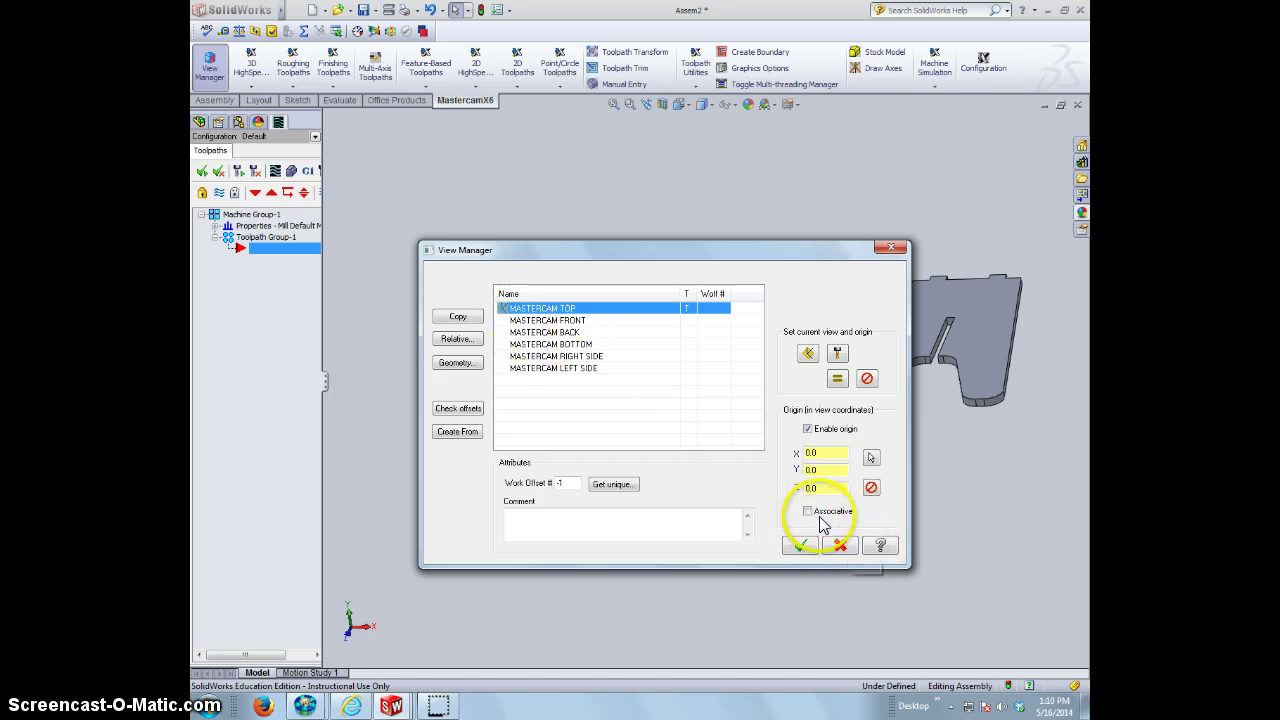
{"action": "left_click", "coordinate": [840, 546]}
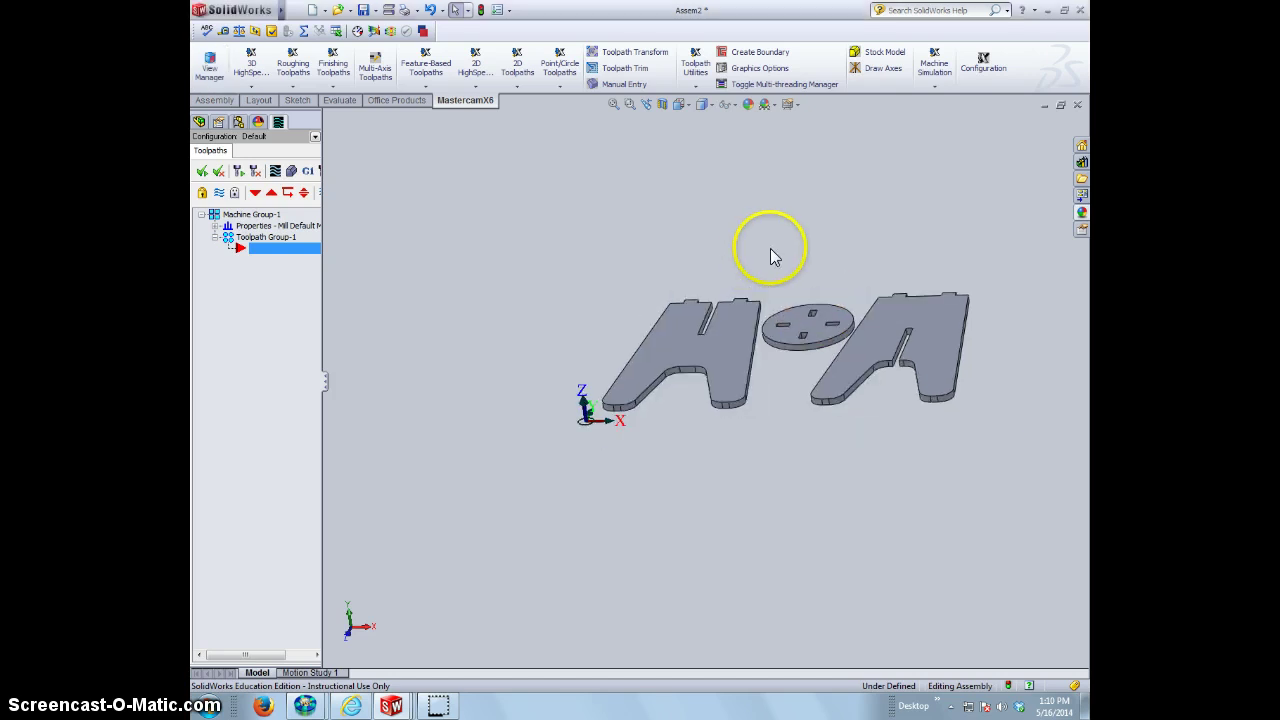
{"action": "left_click", "coordinate": [679, 105]}
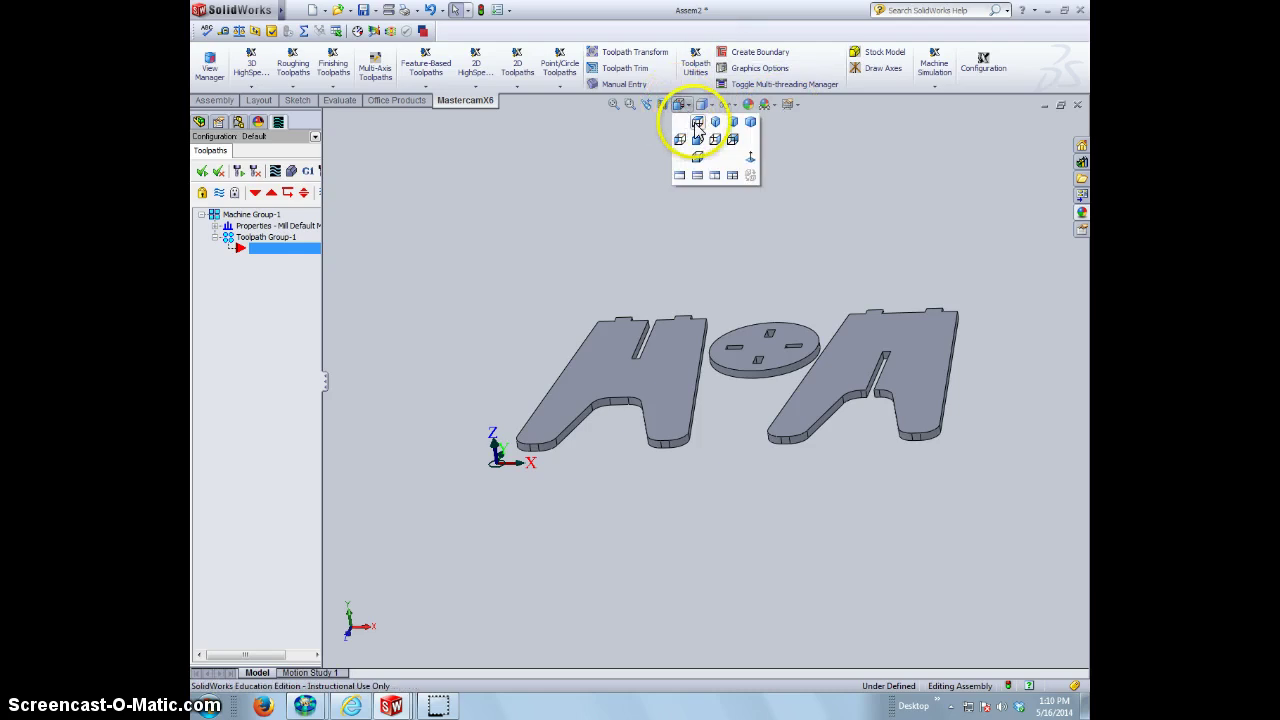
{"action": "left_click", "coordinate": [698, 122]}
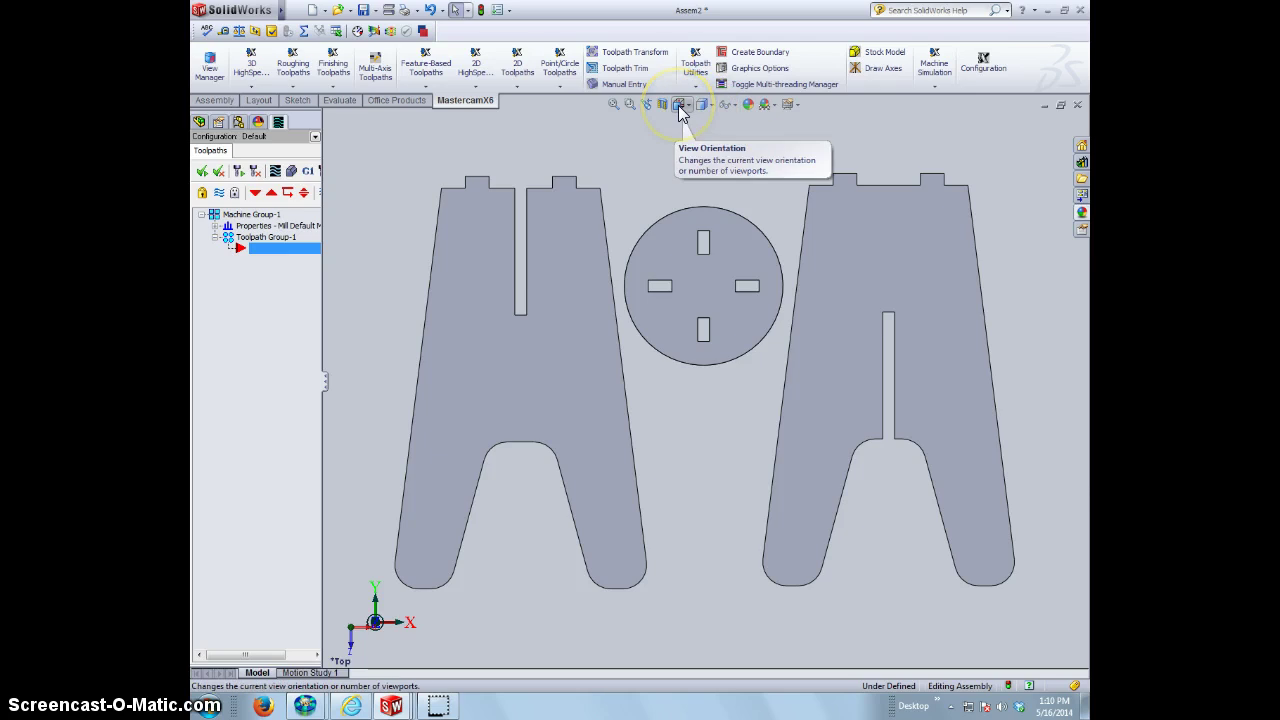
{"action": "middle_click_drag", "start_coordinate": [730, 410], "coordinate": [595, 262]}
Compare the MASTERCAM FRONT and MASTERCAM TOP axes in View Manager and set MASTERCAM TOP as the current view.
{"action": "left_click", "coordinate": [211, 70]}
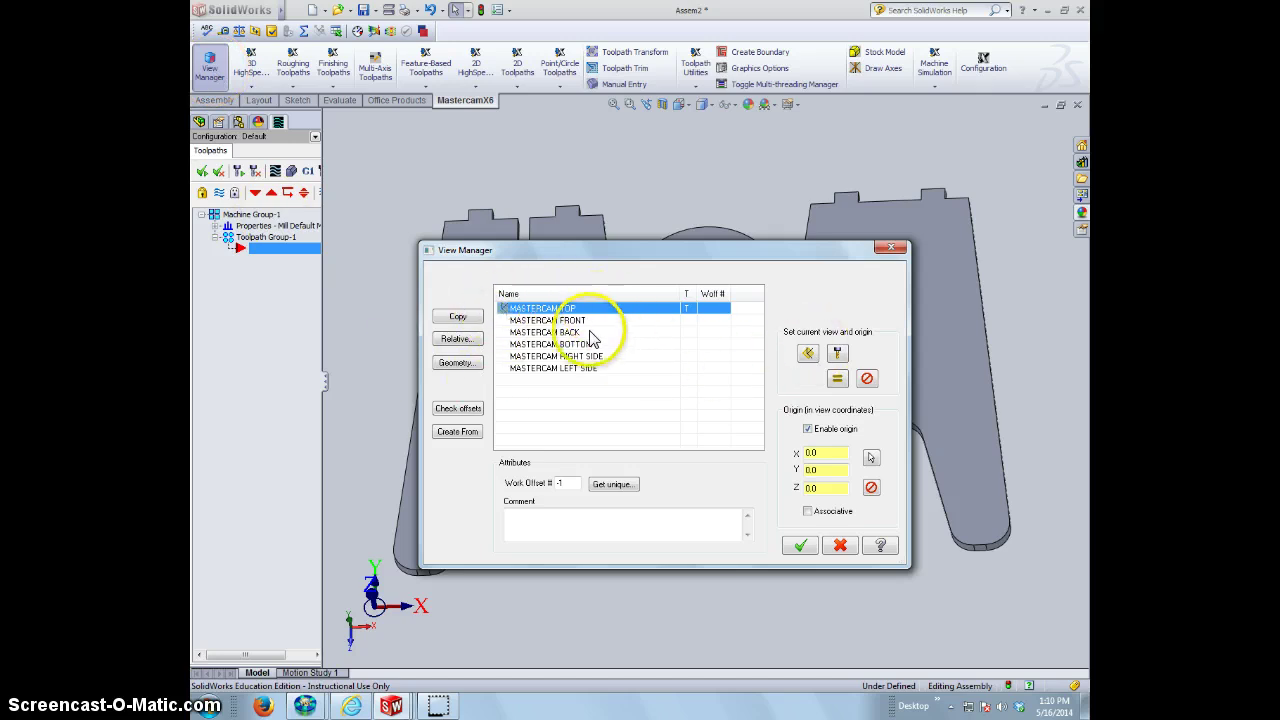
{"action": "left_click", "coordinate": [560, 323]}
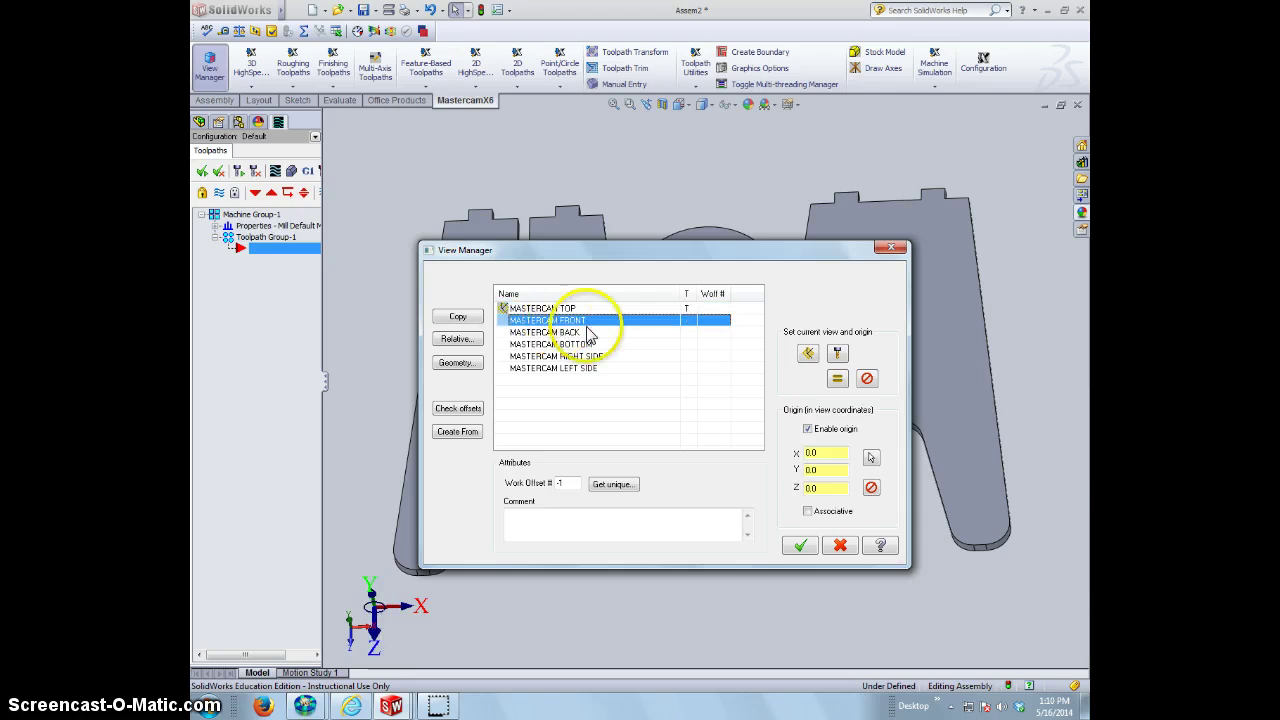
{"action": "left_click", "coordinate": [520, 308]}
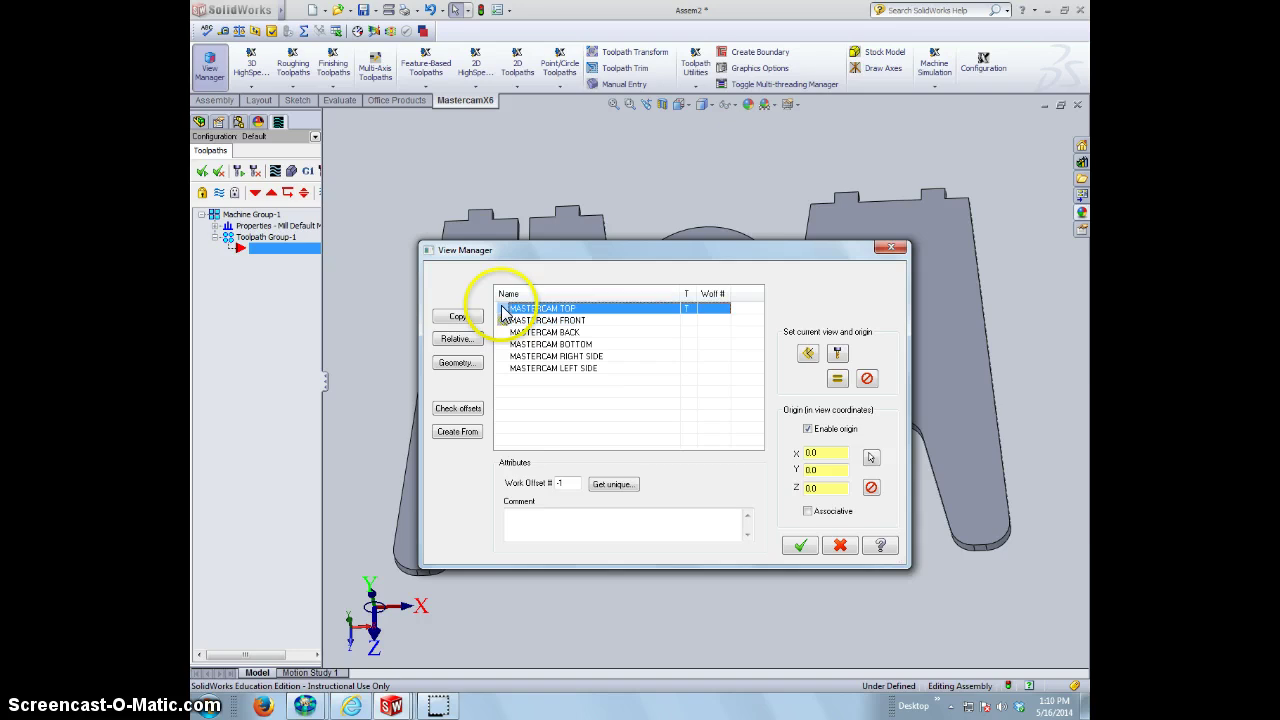
{"action": "left_click", "coordinate": [808, 355]}
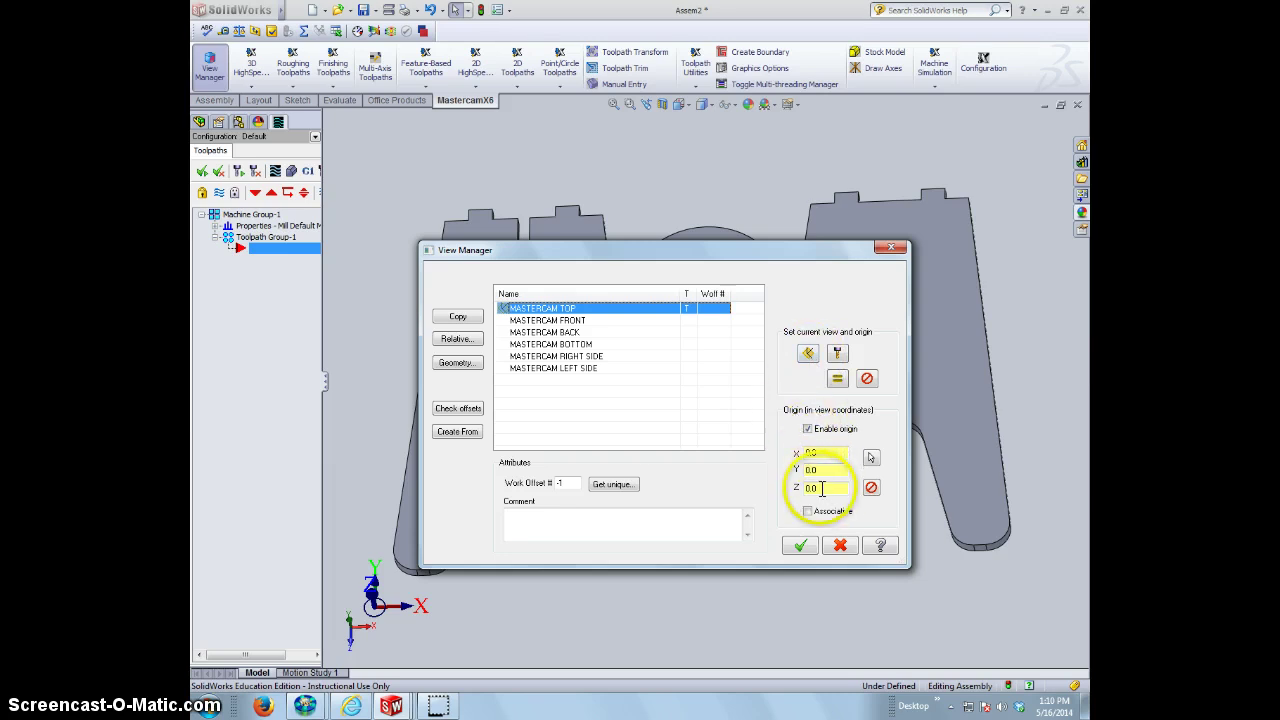
Try to set the MASTERCAM TOP origin's Z value to 0.75 and apply it.
{"action": "left_click_drag", "start_coordinate": [822, 489], "coordinate": [807, 489]}
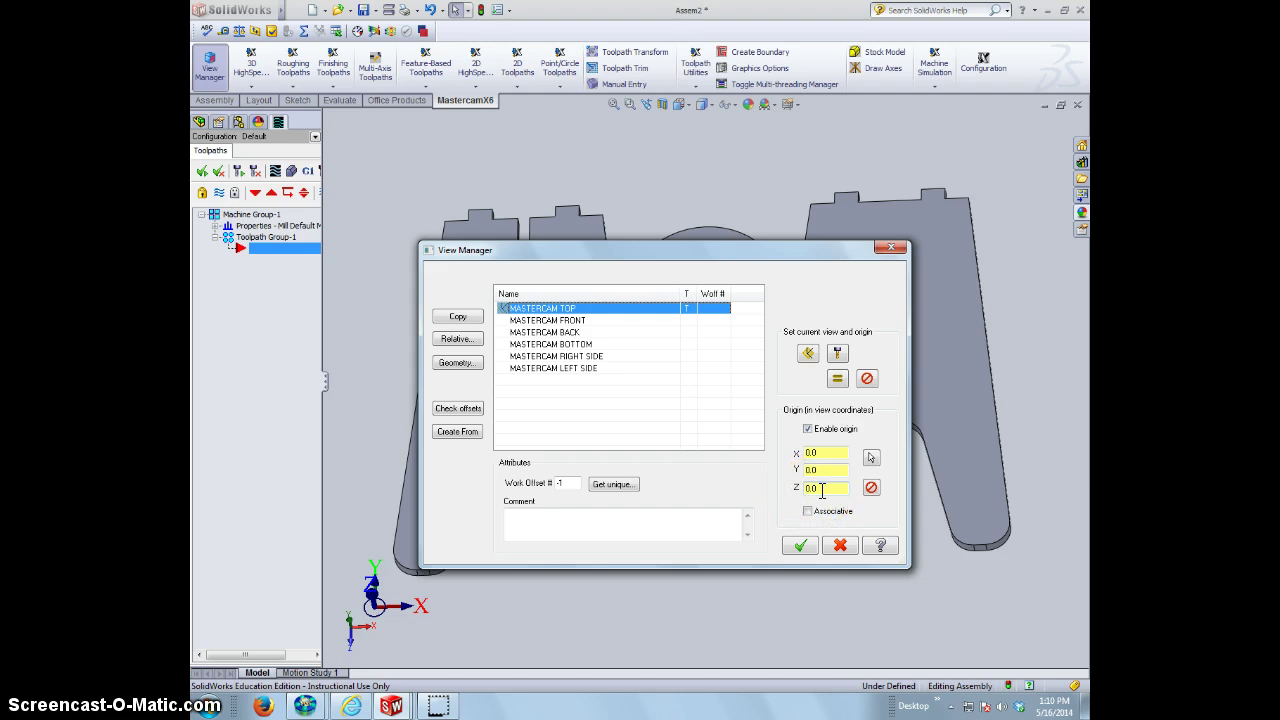
{"action": "left_click_drag", "start_coordinate": [822, 489], "coordinate": [815, 492]}
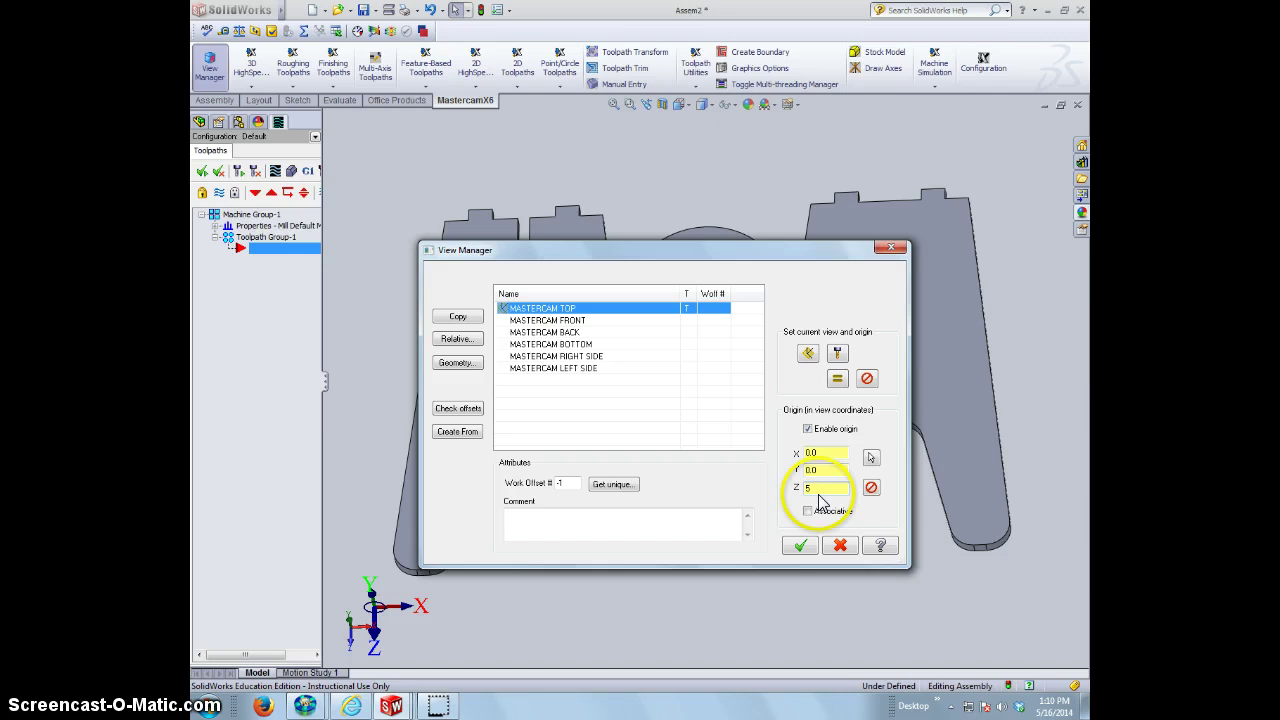
{"action": "left_click", "coordinate": [806, 487]}
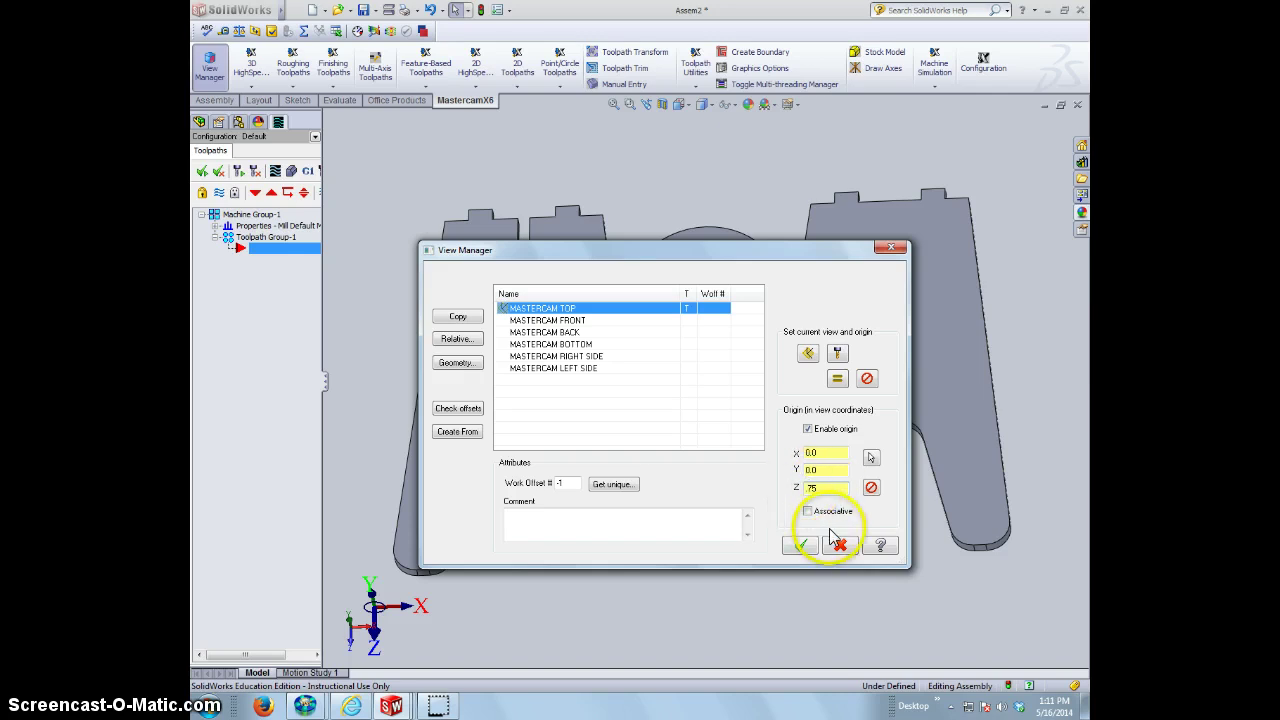
{"action": "left_click", "coordinate": [871, 458]}
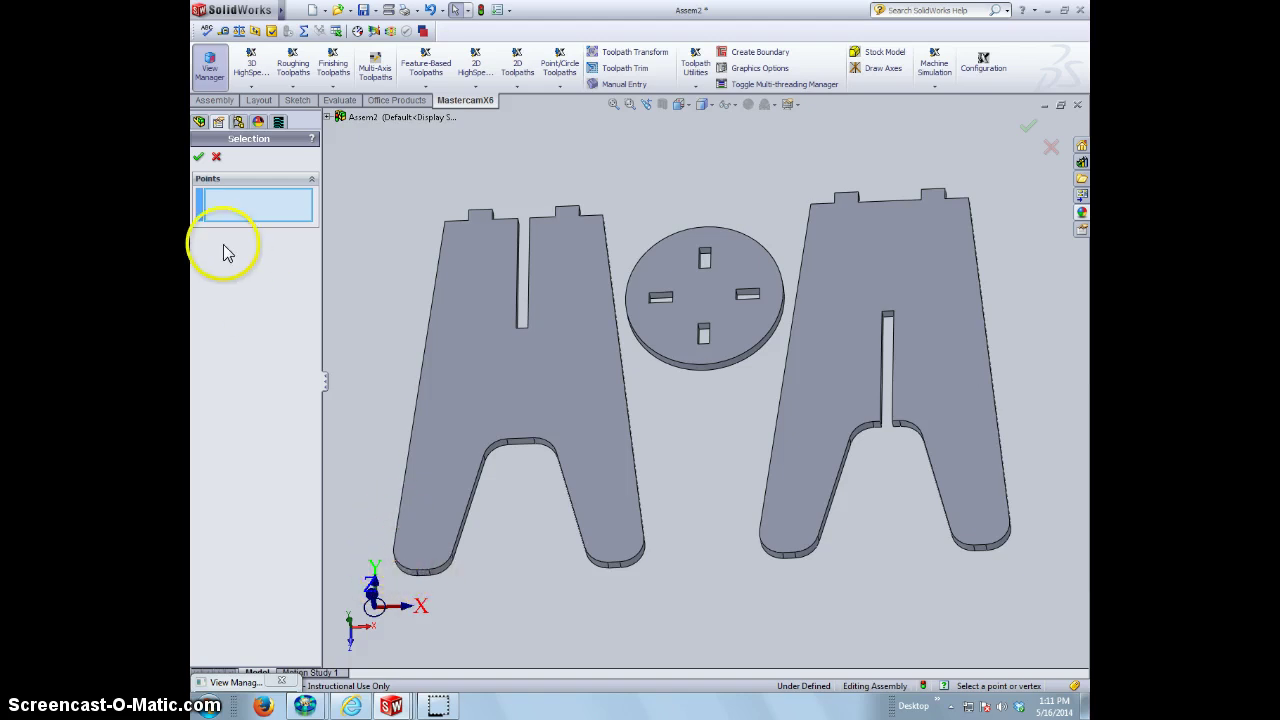
{"action": "left_click", "coordinate": [216, 158]}
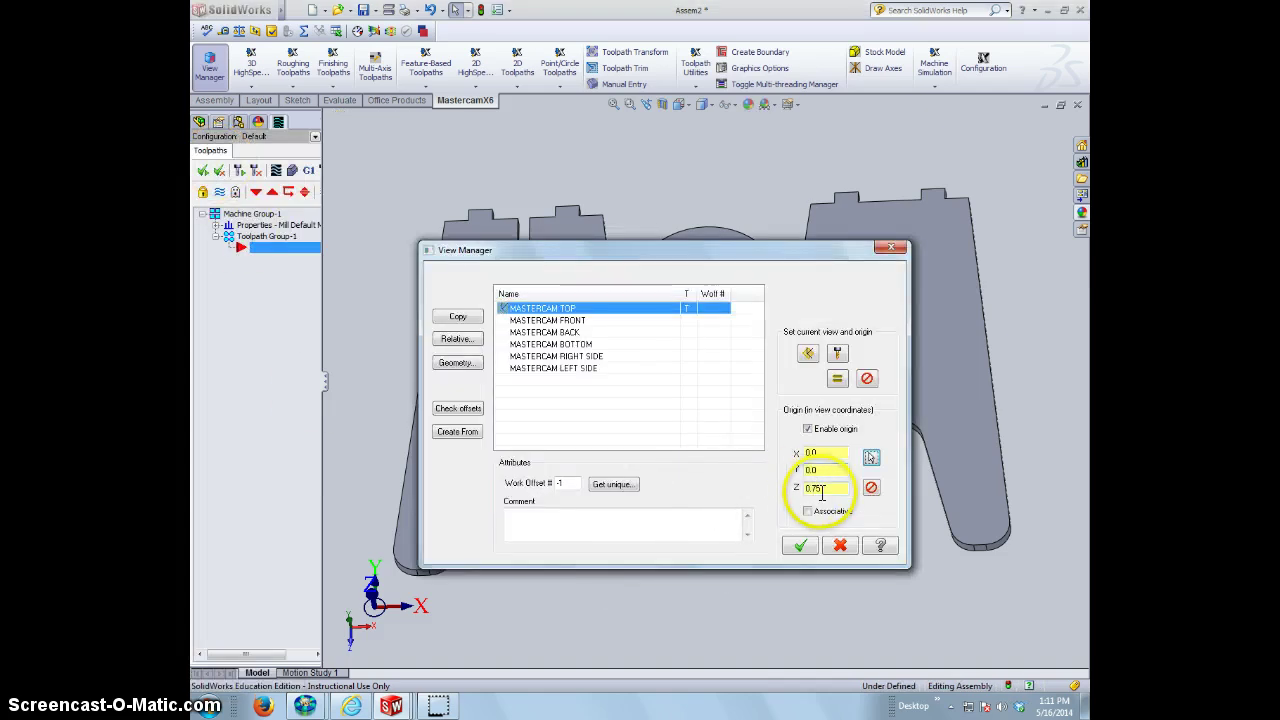
{"action": "left_click", "coordinate": [801, 546]}
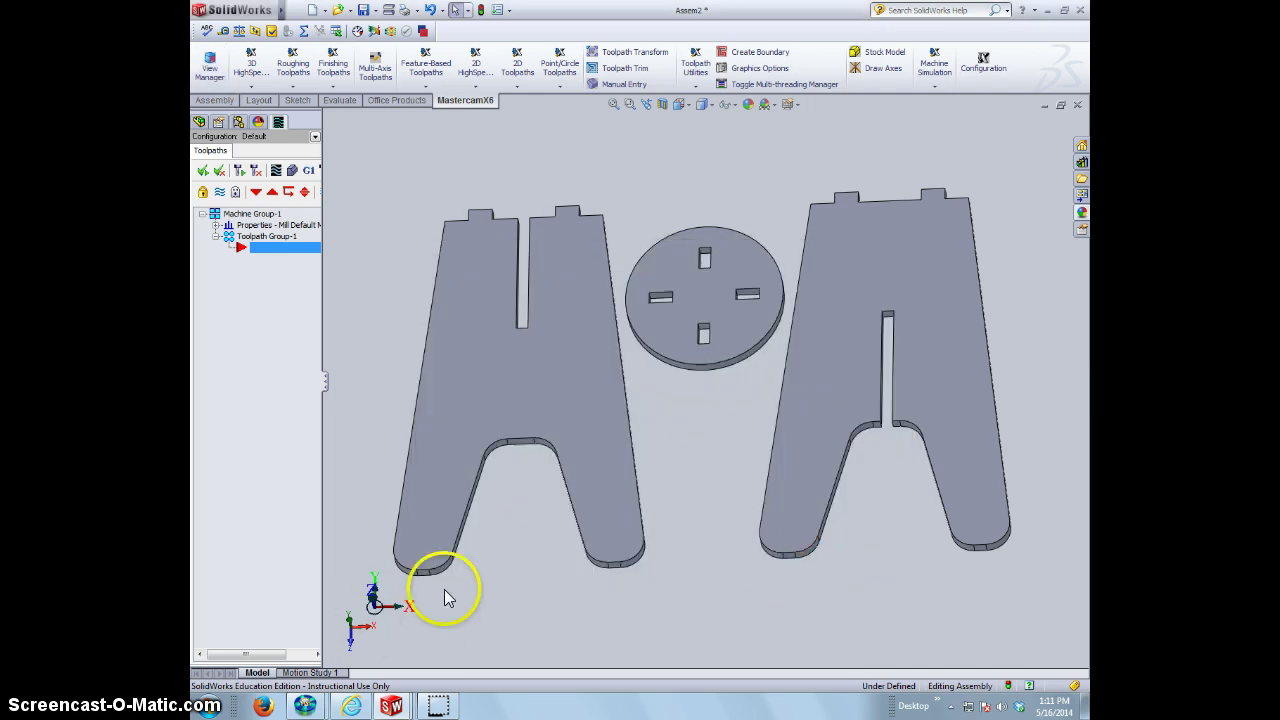
Set the MASTERCAM TOP view origin's Z value to 0.75, apply it, and check the origin's position against the flat parts.
{"action": "middle_click_drag", "start_coordinate": [444, 589], "coordinate": [522, 506]}
{"action": "left_click", "coordinate": [209, 66]}
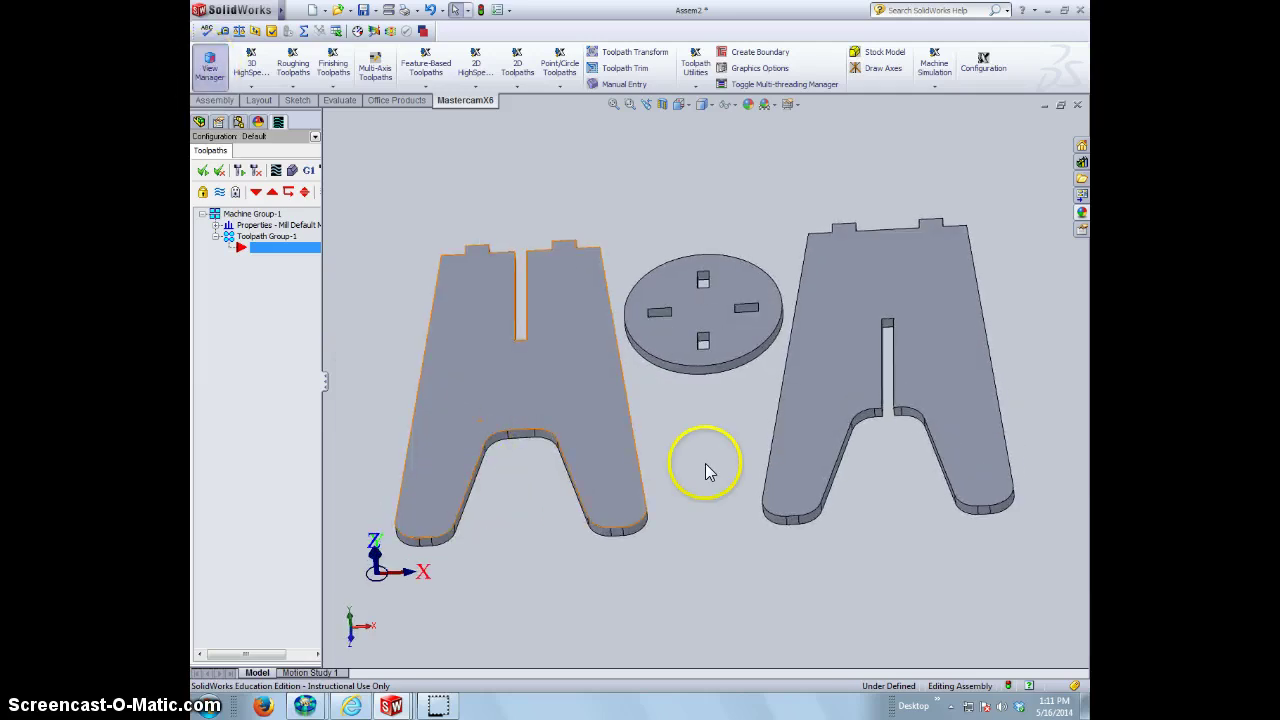
{"action": "left_click_drag", "start_coordinate": [824, 489], "coordinate": [790, 494]}
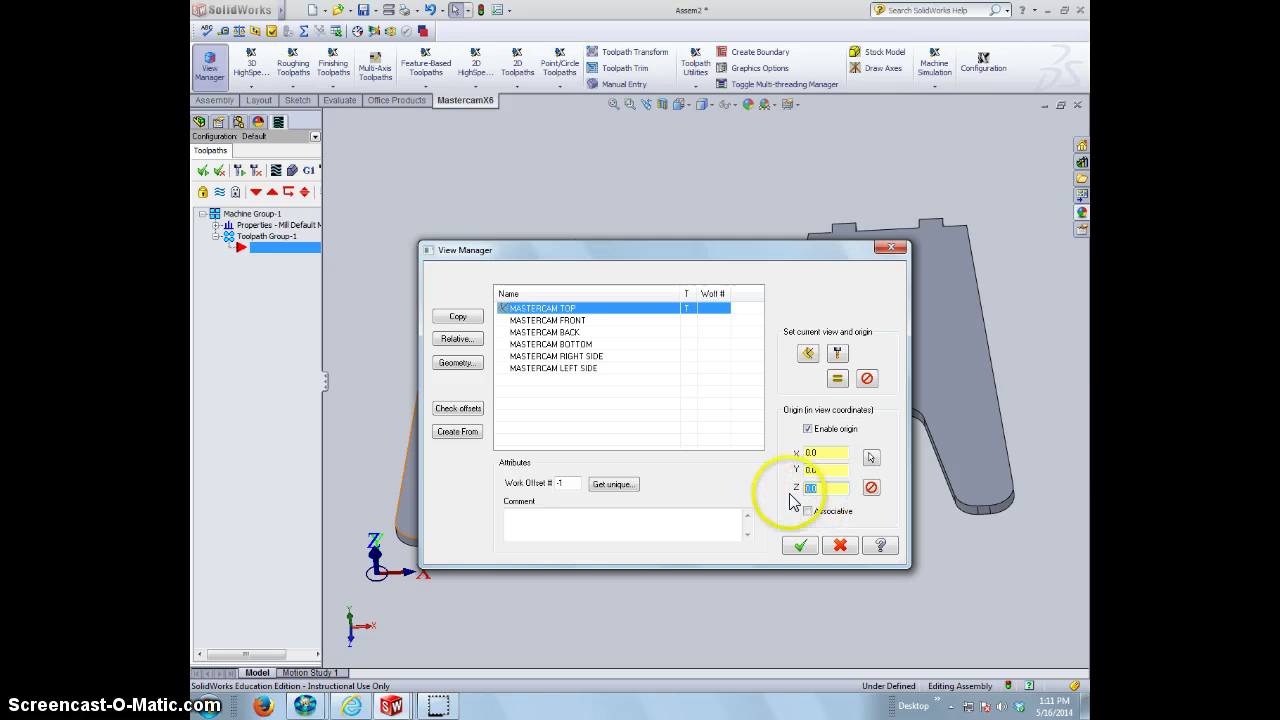
{"action": "type", "text": ".75"}
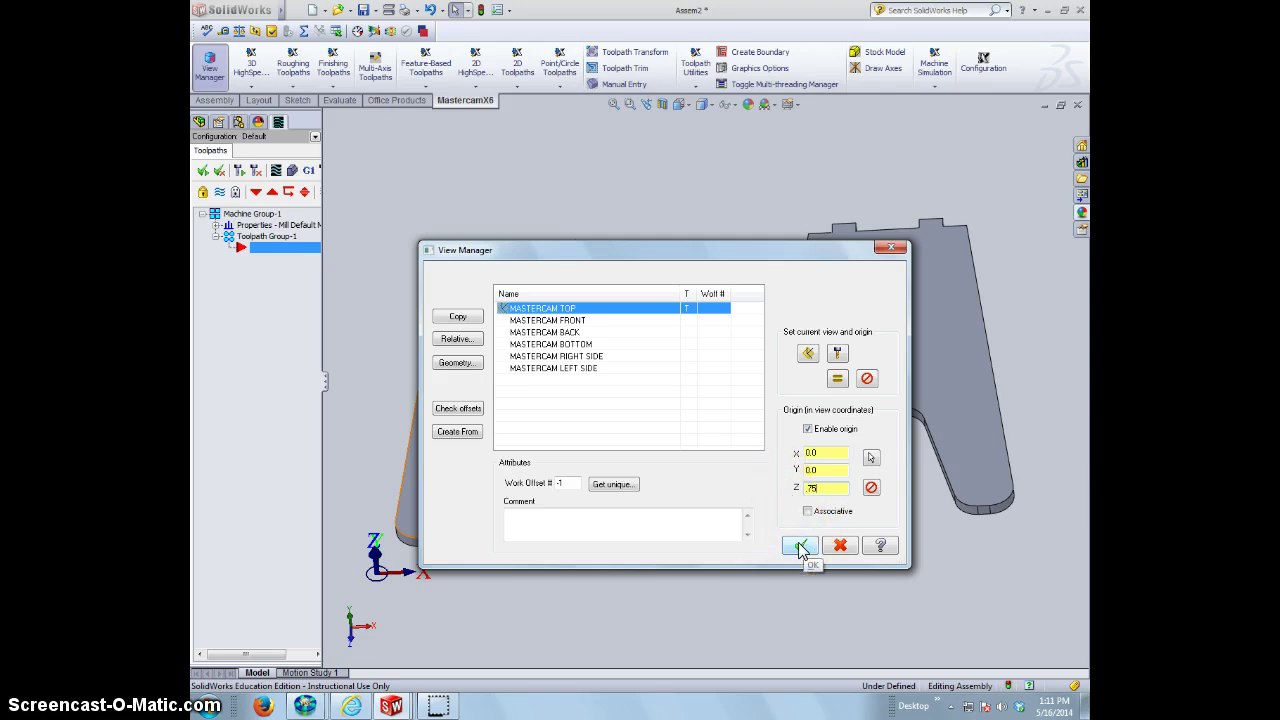
{"action": "left_click", "coordinate": [800, 546]}
{"action": "middle_click_drag", "start_coordinate": [644, 563], "coordinate": [455, 405]}
{"action": "middle_click_drag", "start_coordinate": [455, 410], "coordinate": [613, 355]}
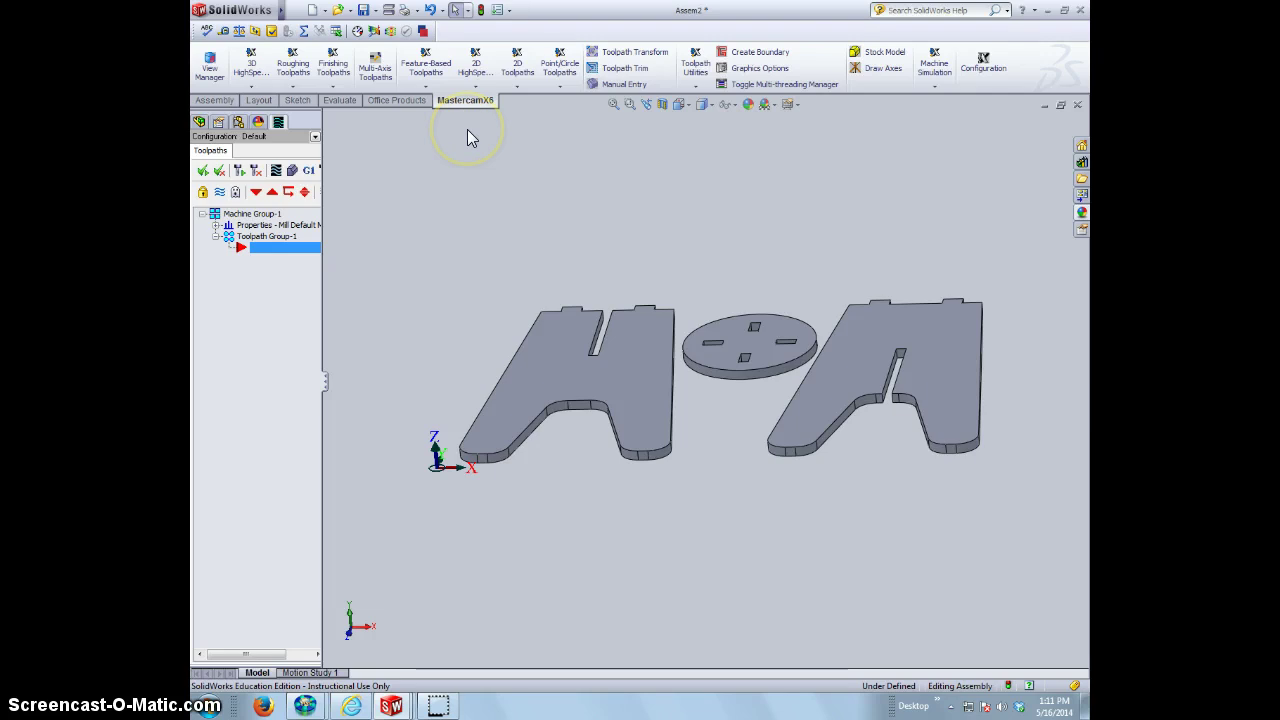
Start a 2D contour toolpath and chain the upper faces of both stool legs and the round stool top.
{"action": "left_click", "coordinate": [516, 74]}
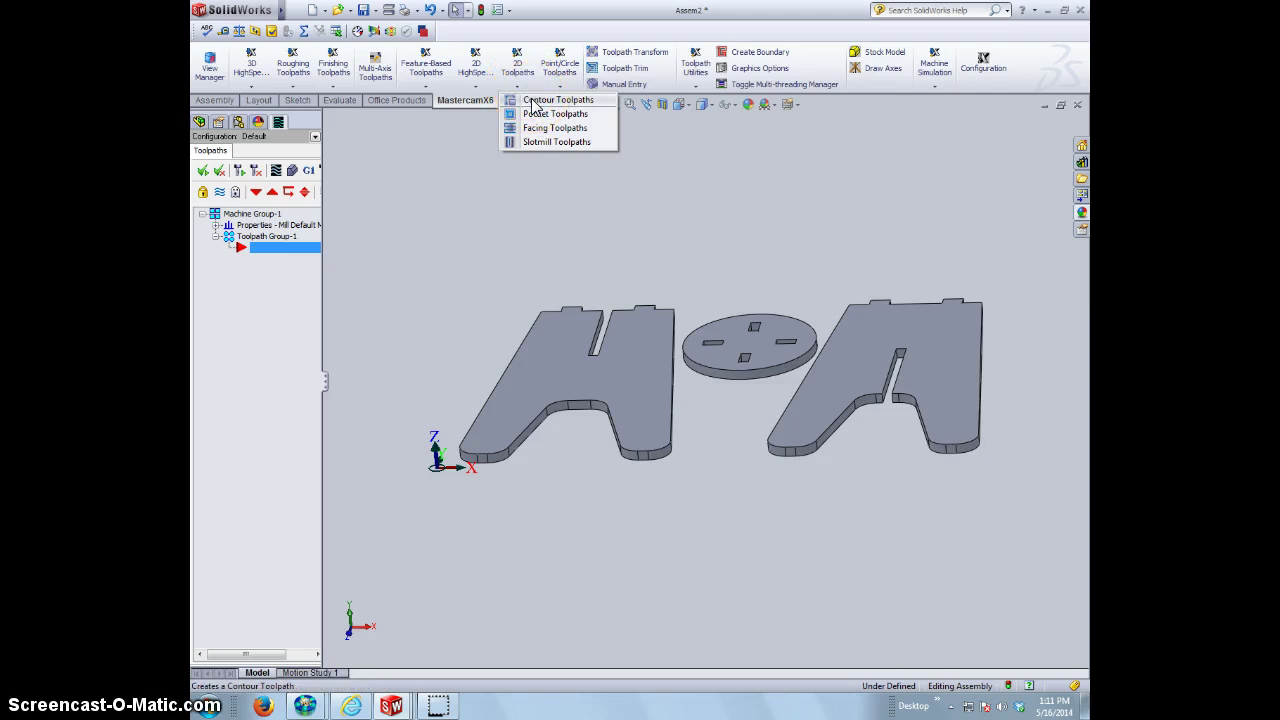
{"action": "left_click", "coordinate": [535, 104]}
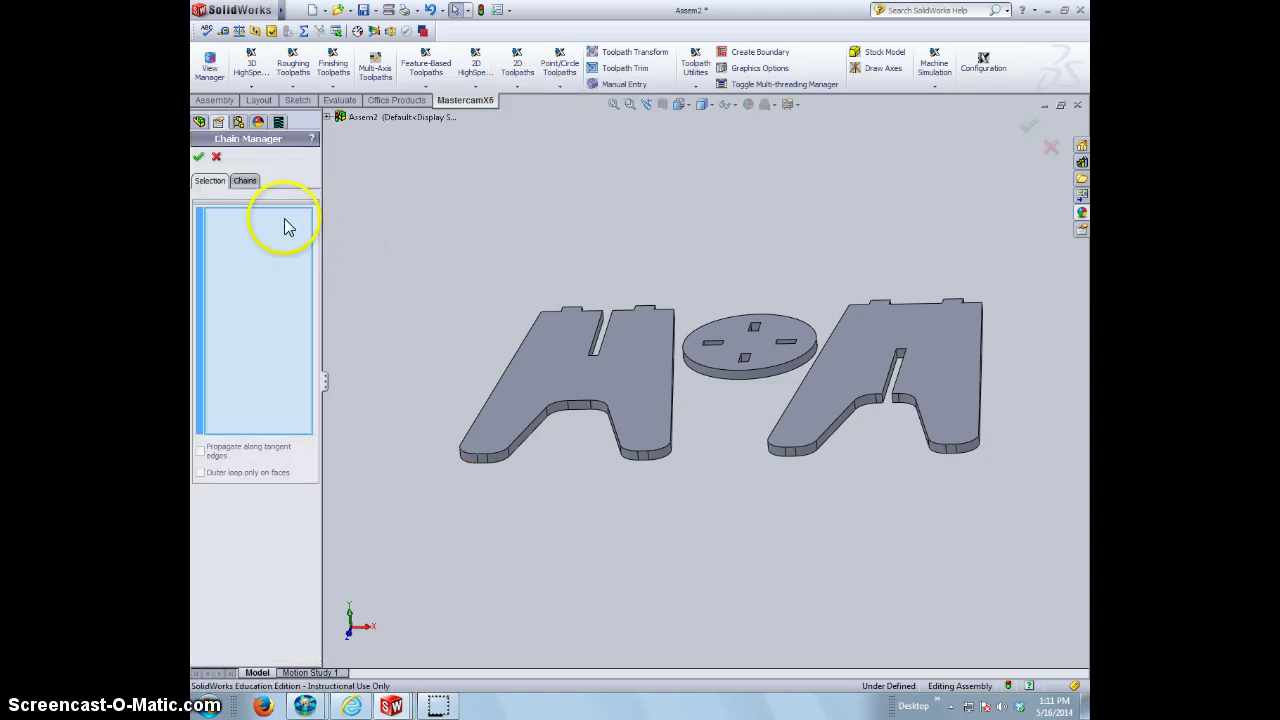
{"action": "left_click", "coordinate": [551, 370]}
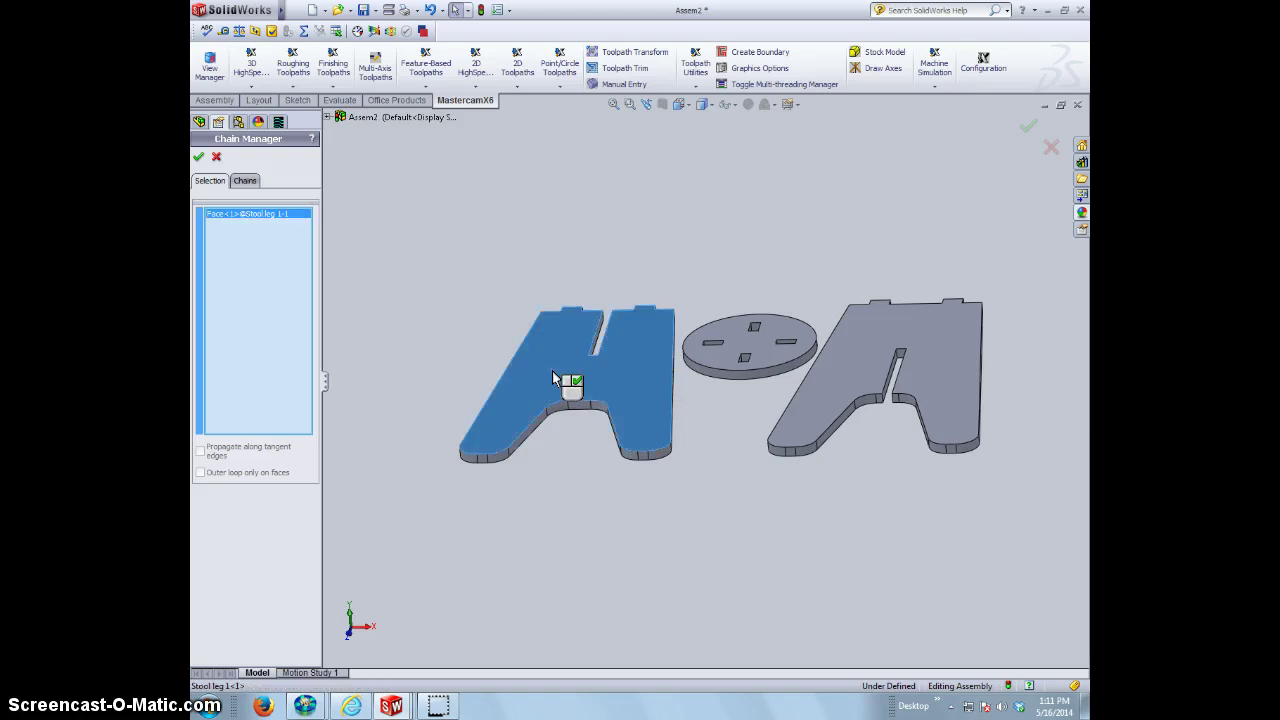
{"action": "left_click", "coordinate": [743, 343]}
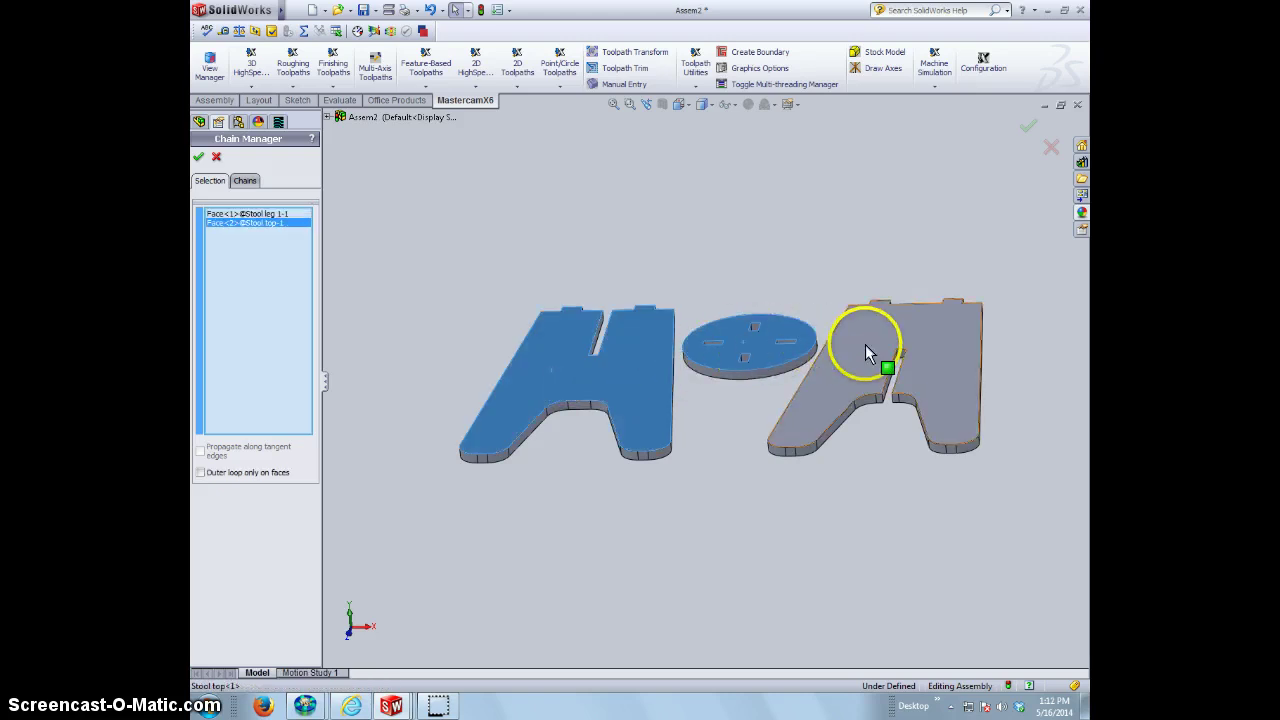
{"action": "left_click", "coordinate": [865, 344]}
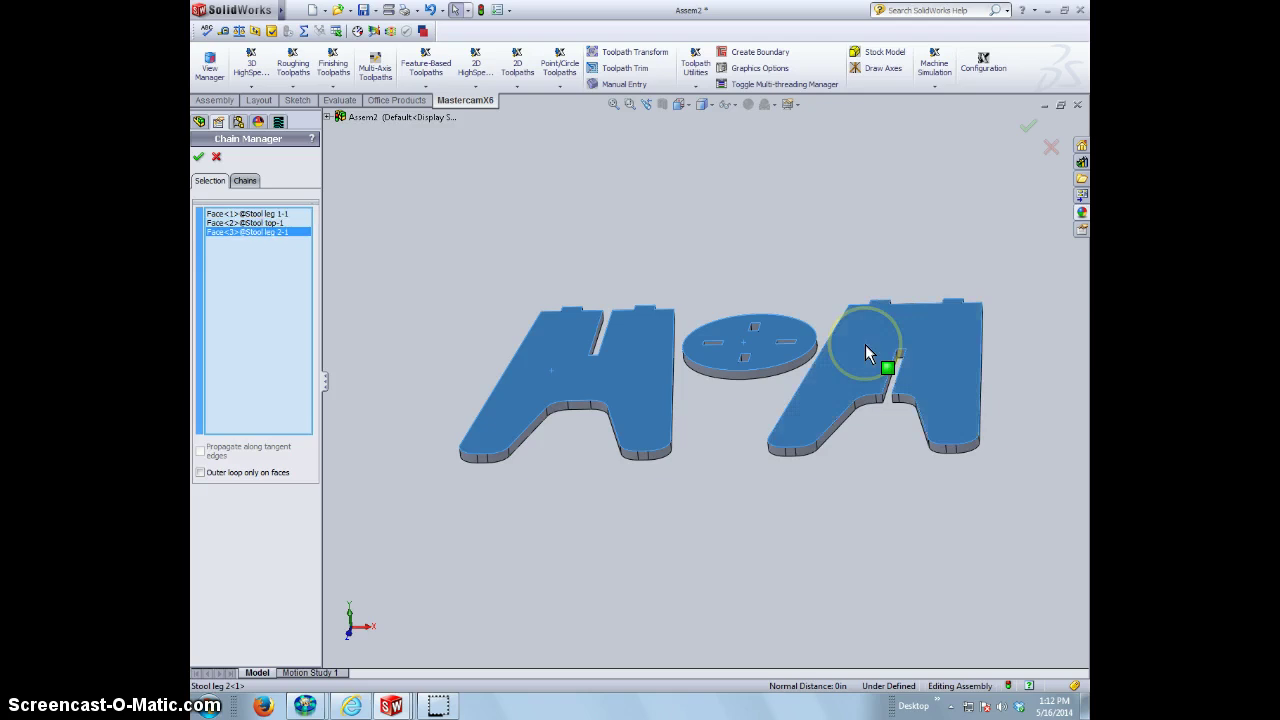
{"action": "left_click", "coordinate": [245, 182]}
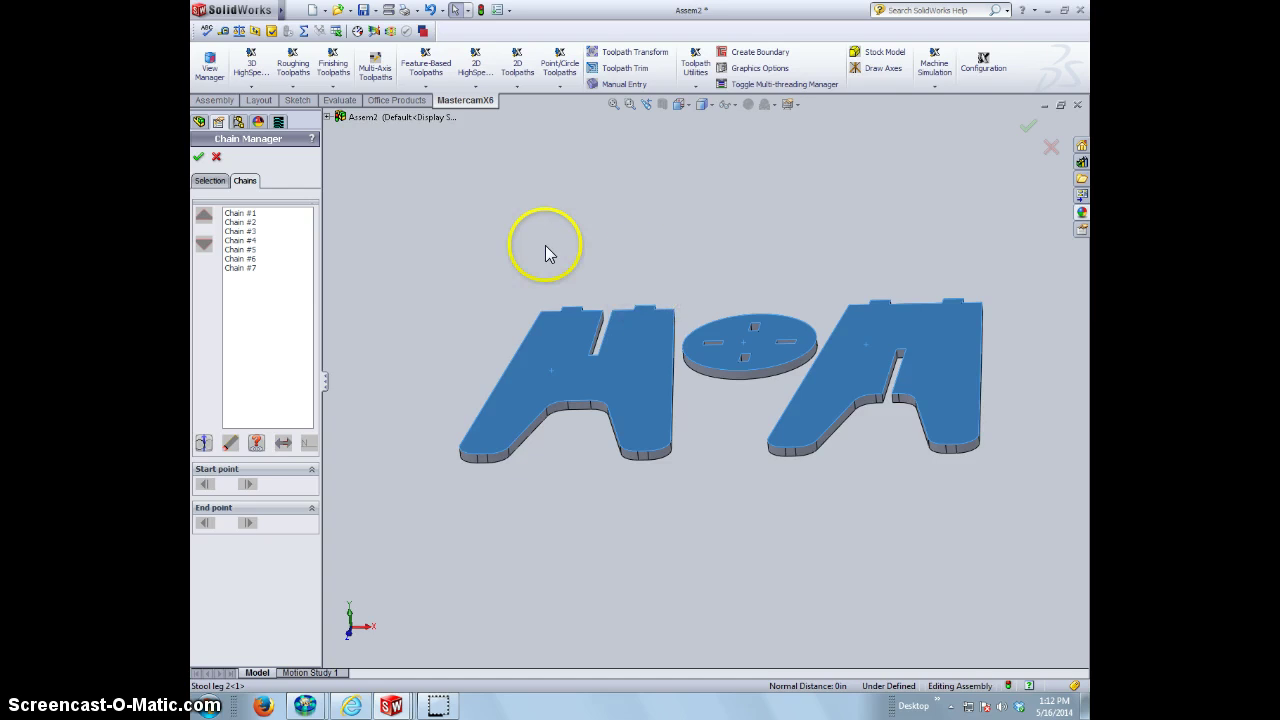
{"action": "left_click", "coordinate": [200, 160]}
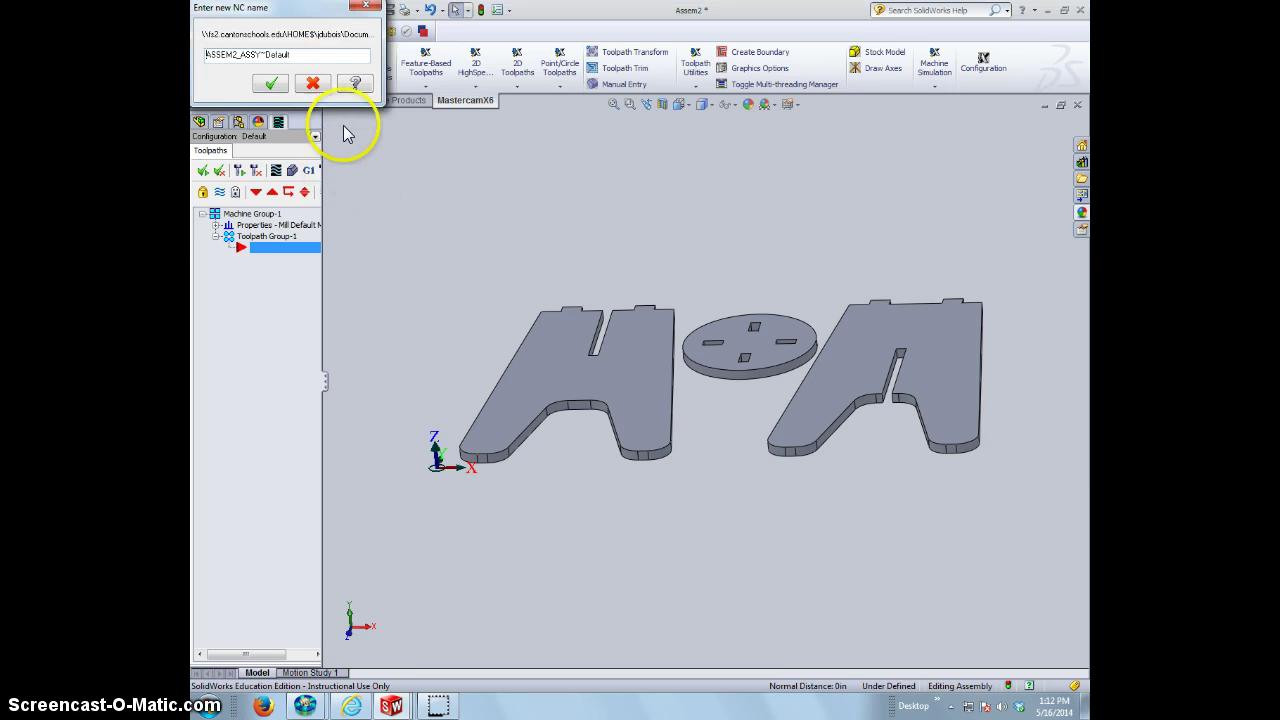
Accept the proposed NC name ASSEM2_ASSY~Default for the contour toolpath.
{"action": "left_click_drag", "start_coordinate": [255, 13], "coordinate": [285, 23]}
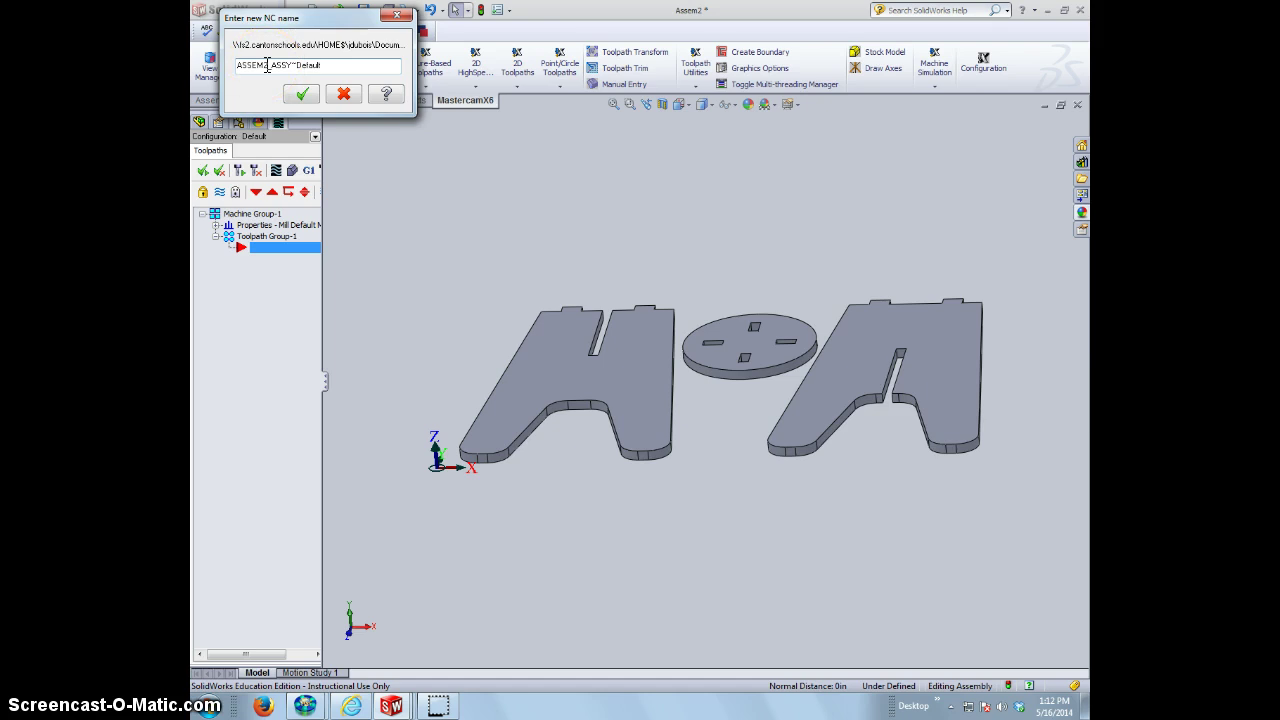
{"action": "left_click", "coordinate": [299, 95]}
{"action": "left_click", "coordinate": [299, 101]}
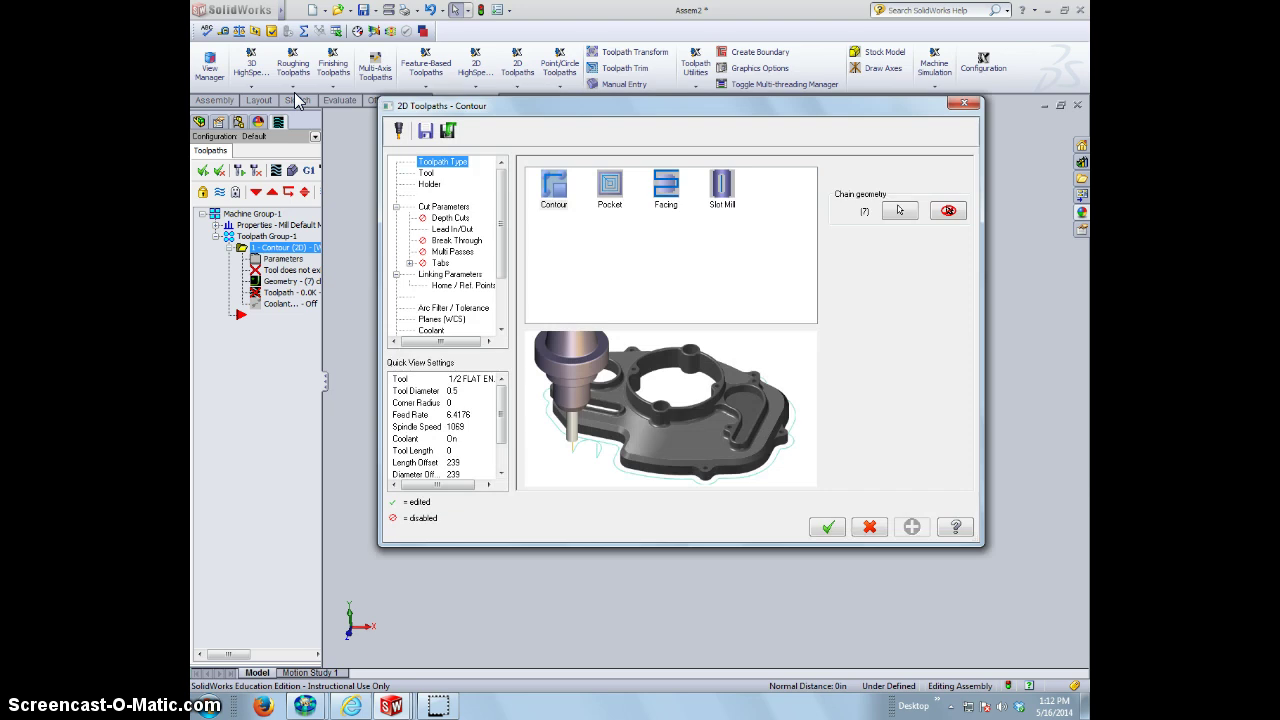
Keep Contour as the toolpath type and open the toolpath's tool parameters.
{"action": "left_click_drag", "start_coordinate": [515, 113], "coordinate": [497, 122]}
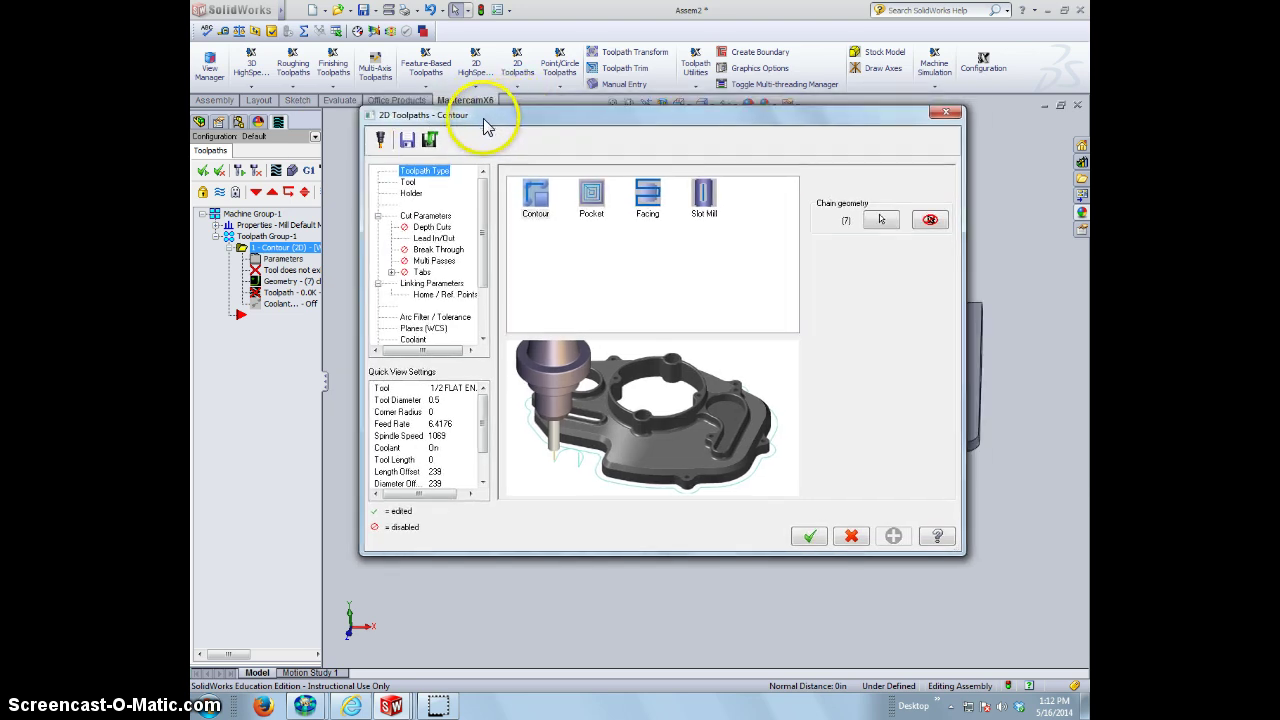
{"action": "left_click", "coordinate": [415, 176]}
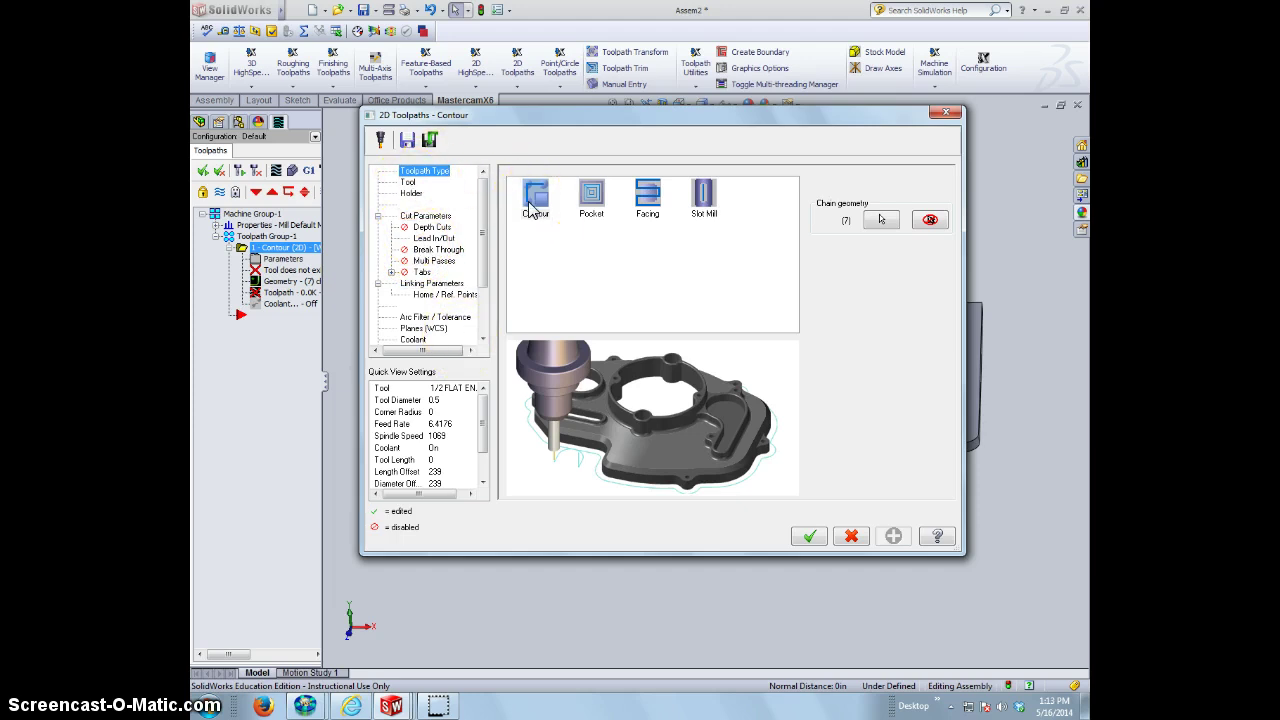
{"action": "mouse_move", "coordinate": [482, 222]}
{"action": "left_mouse_down"}
{"action": "mouse_move", "coordinate": [486, 286]}
{"action": "mouse_move", "coordinate": [494, 215]}
{"action": "left_mouse_up"}
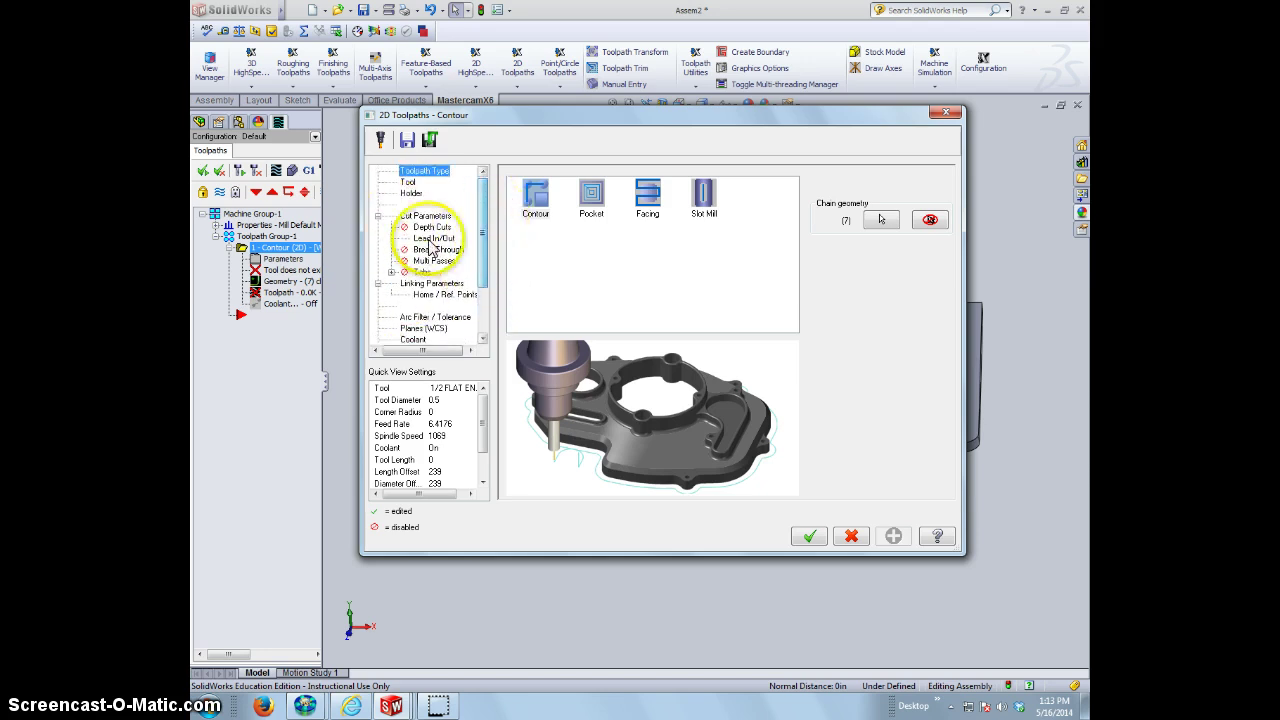
{"action": "mouse_move", "coordinate": [483, 420]}
{"action": "left_mouse_down"}
{"action": "mouse_move", "coordinate": [486, 457]}
{"action": "mouse_move", "coordinate": [479, 400]}
{"action": "left_mouse_up"}
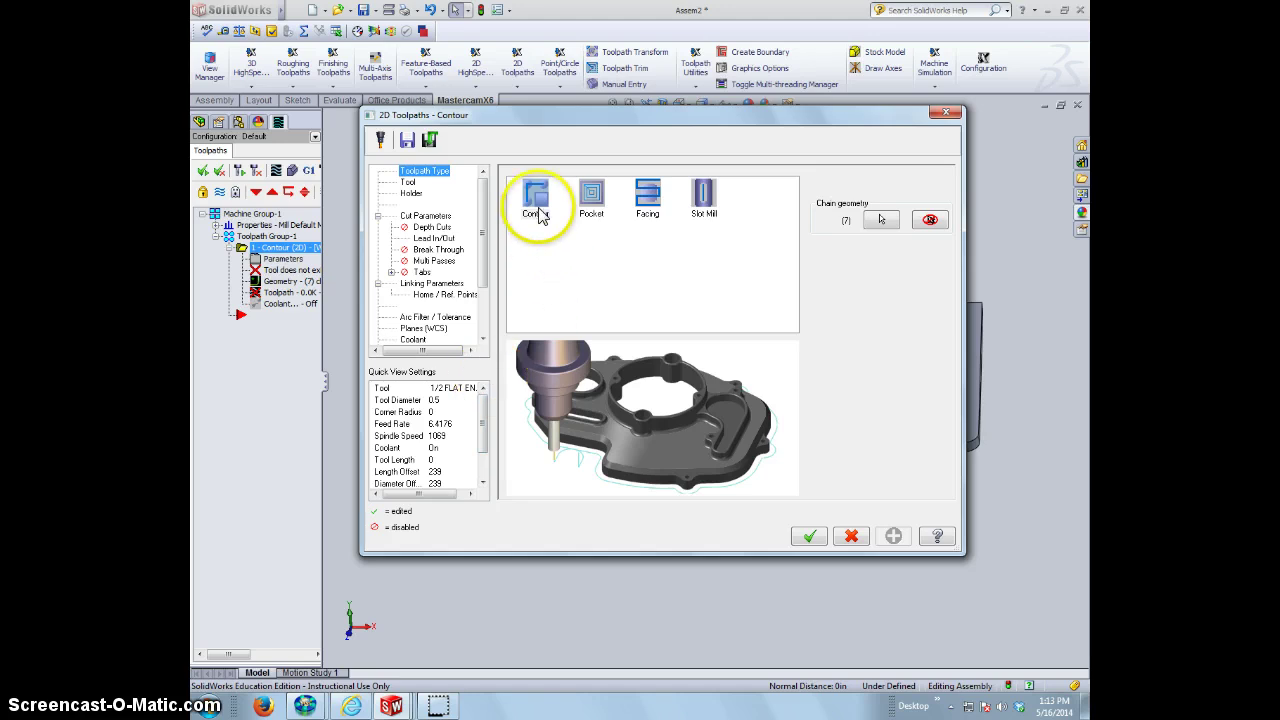
{"action": "left_click", "coordinate": [408, 182]}
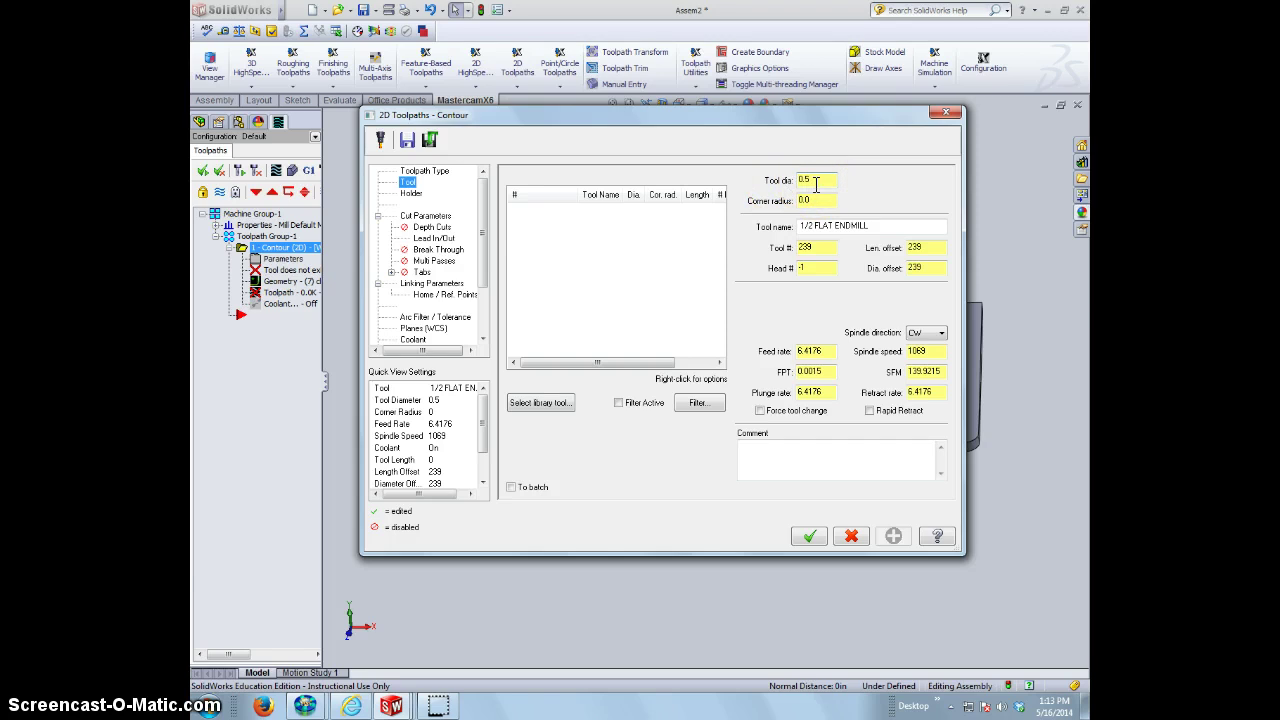
Filter the MILL_INCH tool library to include all tool types with a diameter equal to 0.25.
{"action": "left_click", "coordinate": [541, 403]}
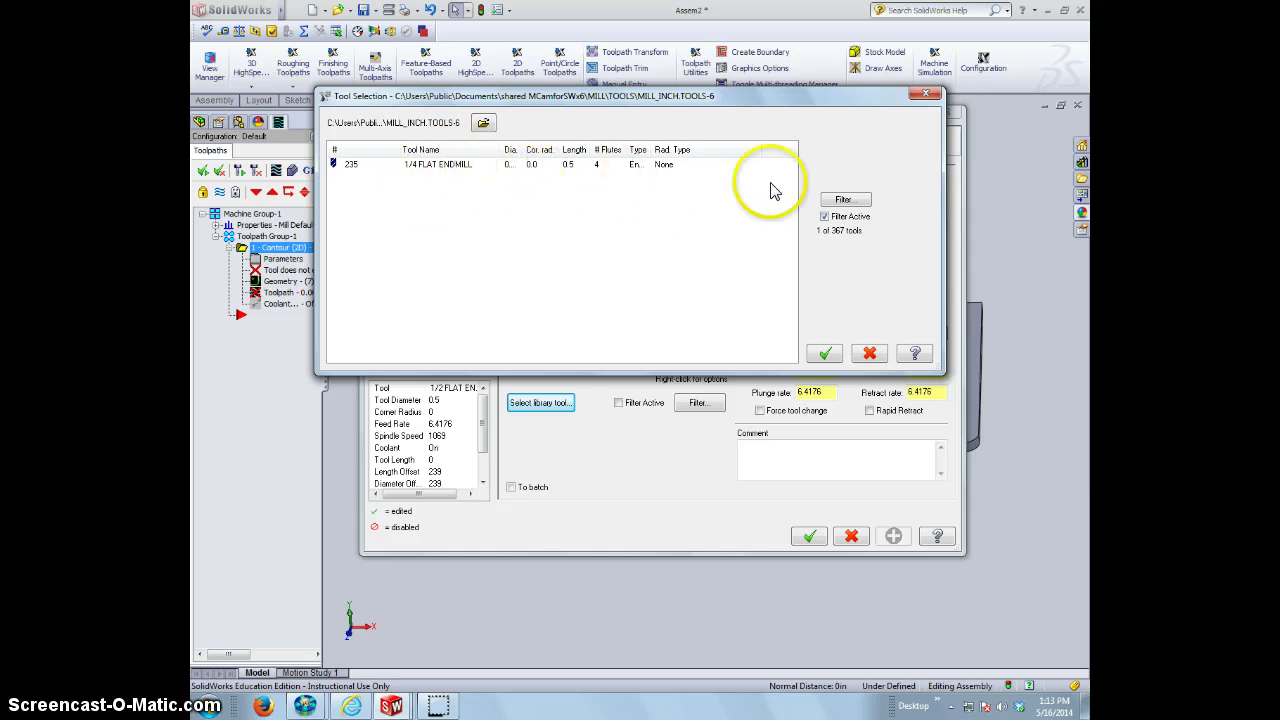
{"action": "left_click", "coordinate": [850, 204]}
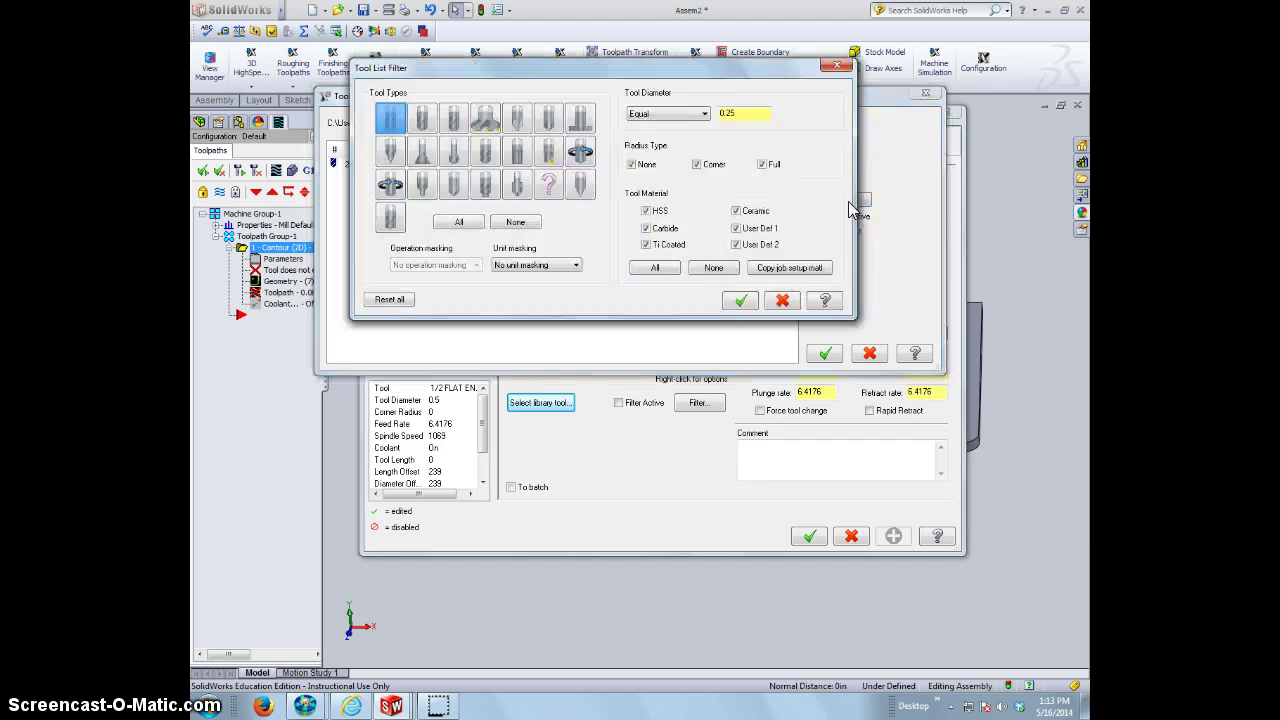
{"action": "left_click", "coordinate": [458, 221]}
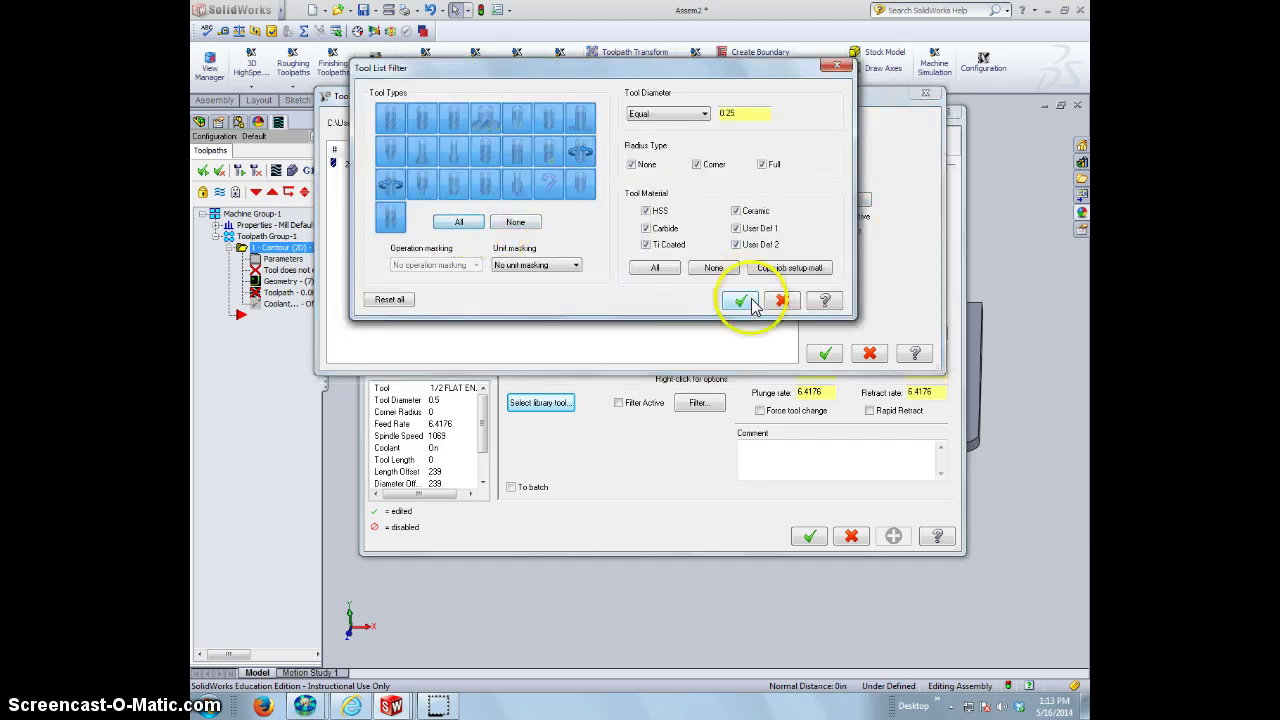
{"action": "left_click", "coordinate": [740, 300]}
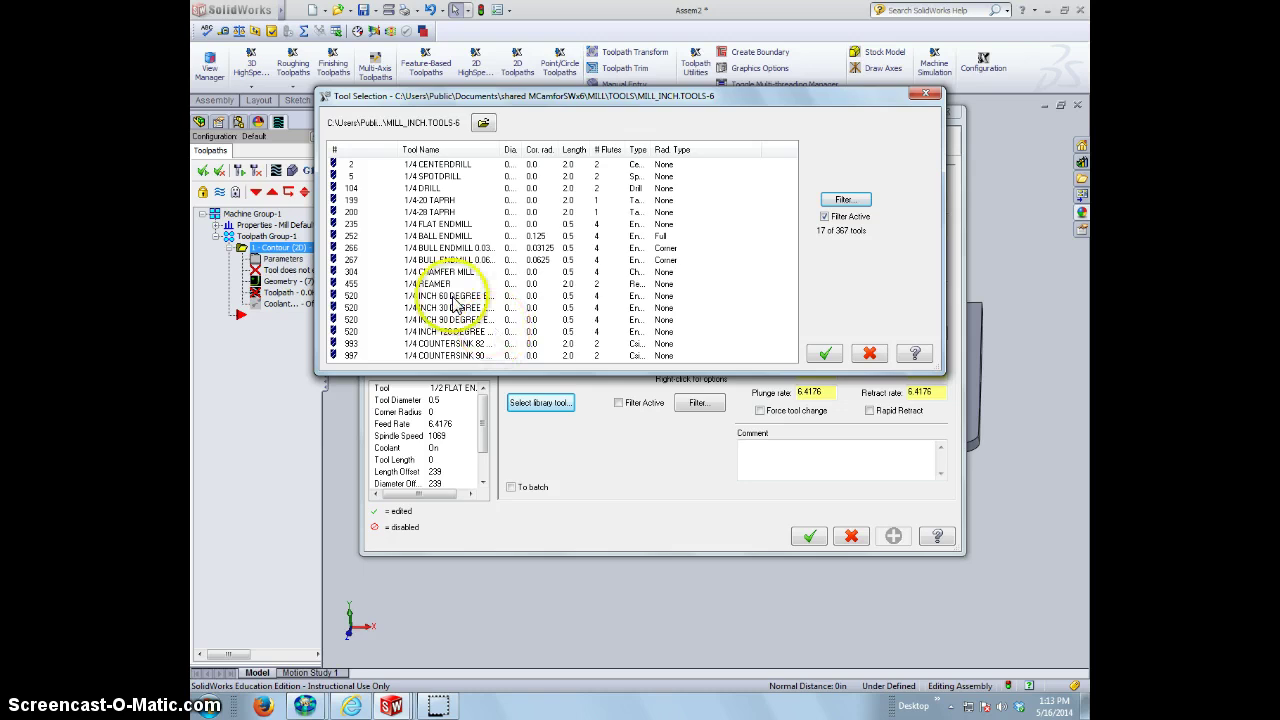
Filter the tool library to flat end mills with a diameter equal to 0.25 and assign the 1/4 FLAT ENDMILL to the contour.
{"action": "left_click", "coordinate": [852, 201]}
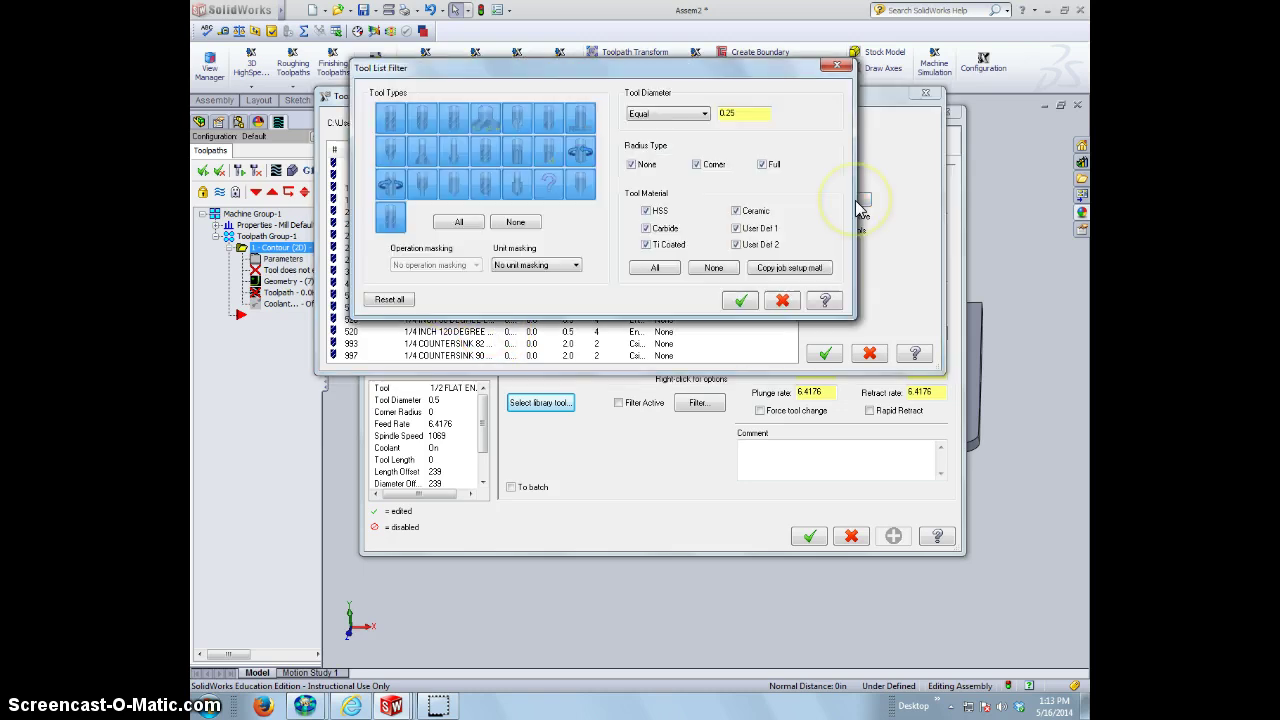
{"action": "left_click", "coordinate": [533, 228]}
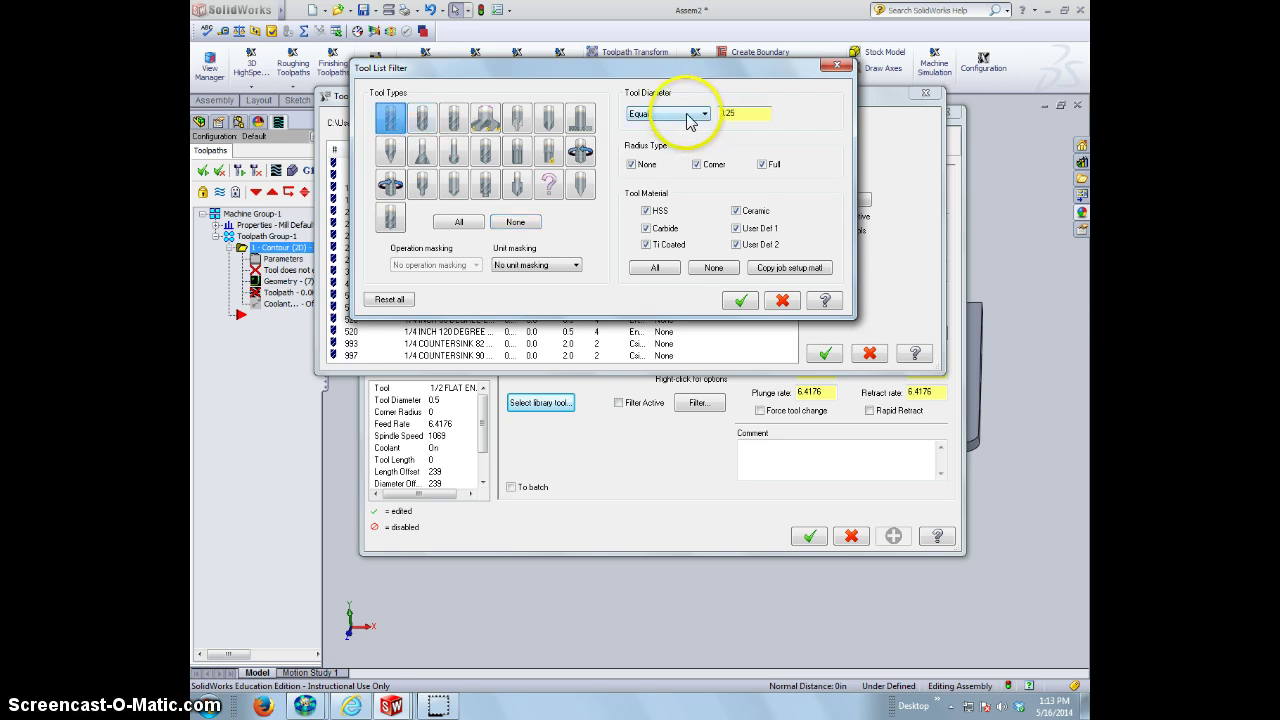
{"action": "left_click", "coordinate": [740, 300]}
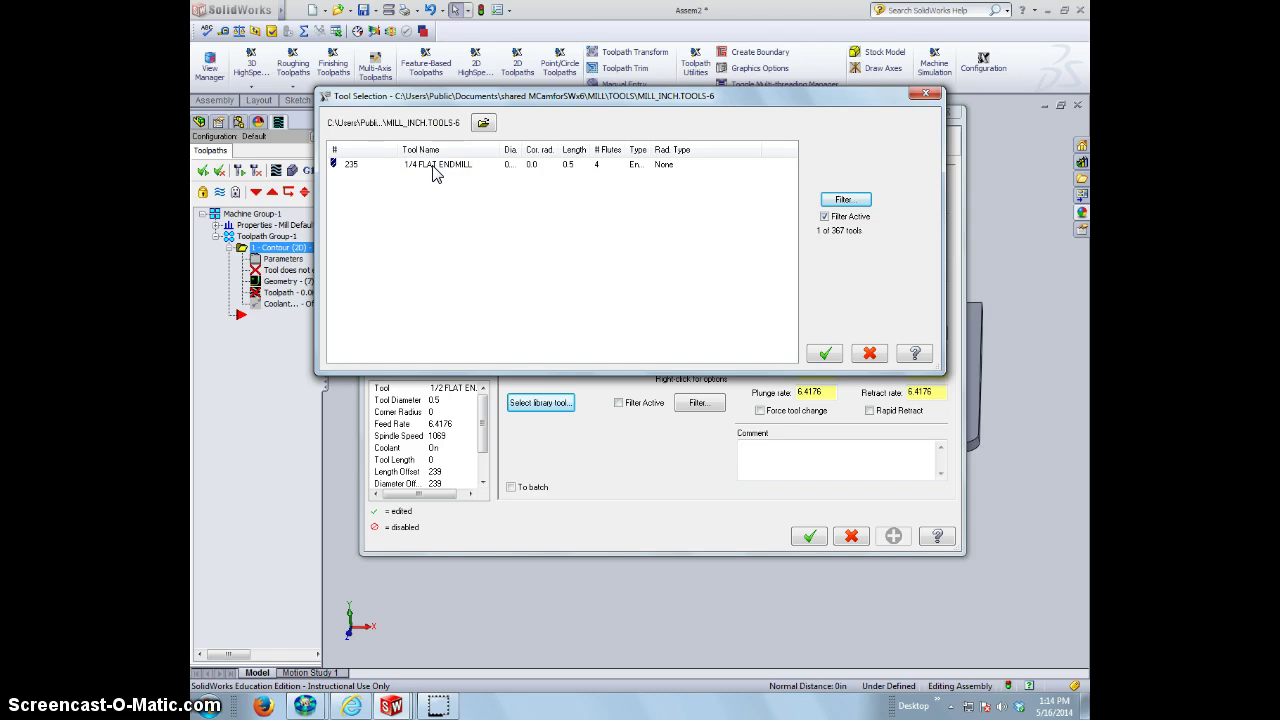
{"action": "left_click", "coordinate": [826, 352]}
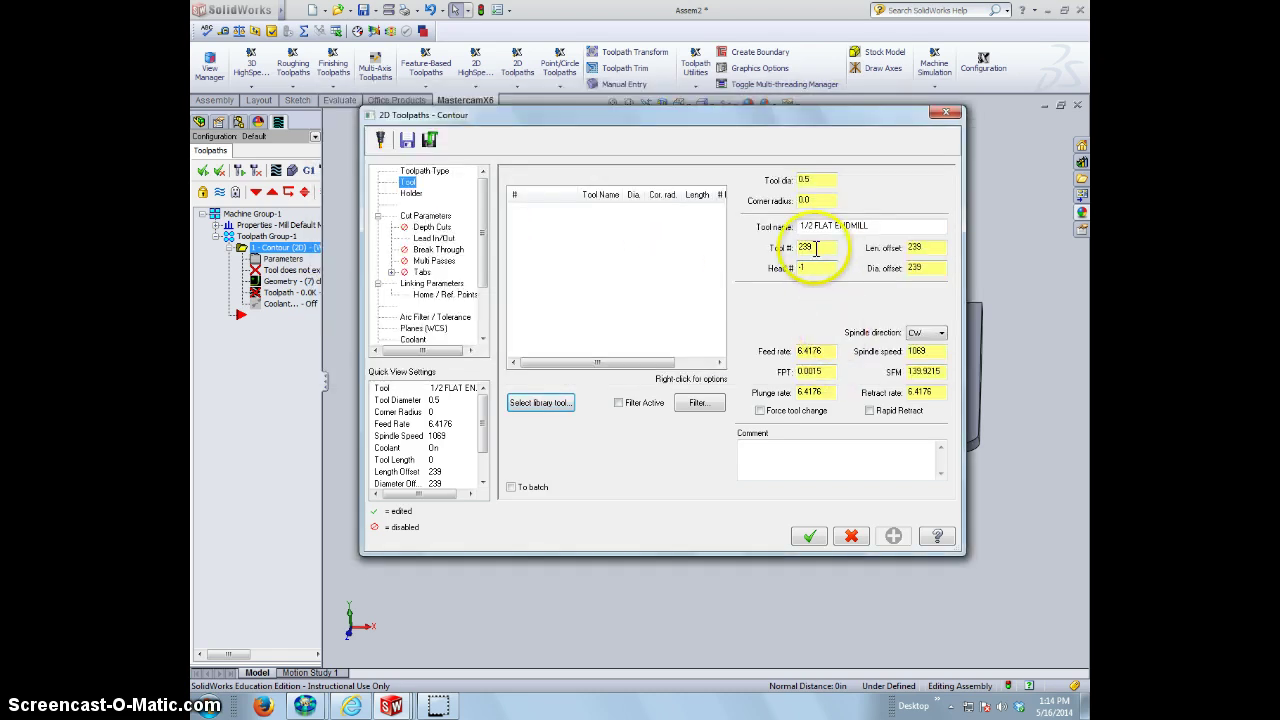
{"action": "left_click", "coordinate": [535, 399]}
{"action": "left_click", "coordinate": [409, 164]}
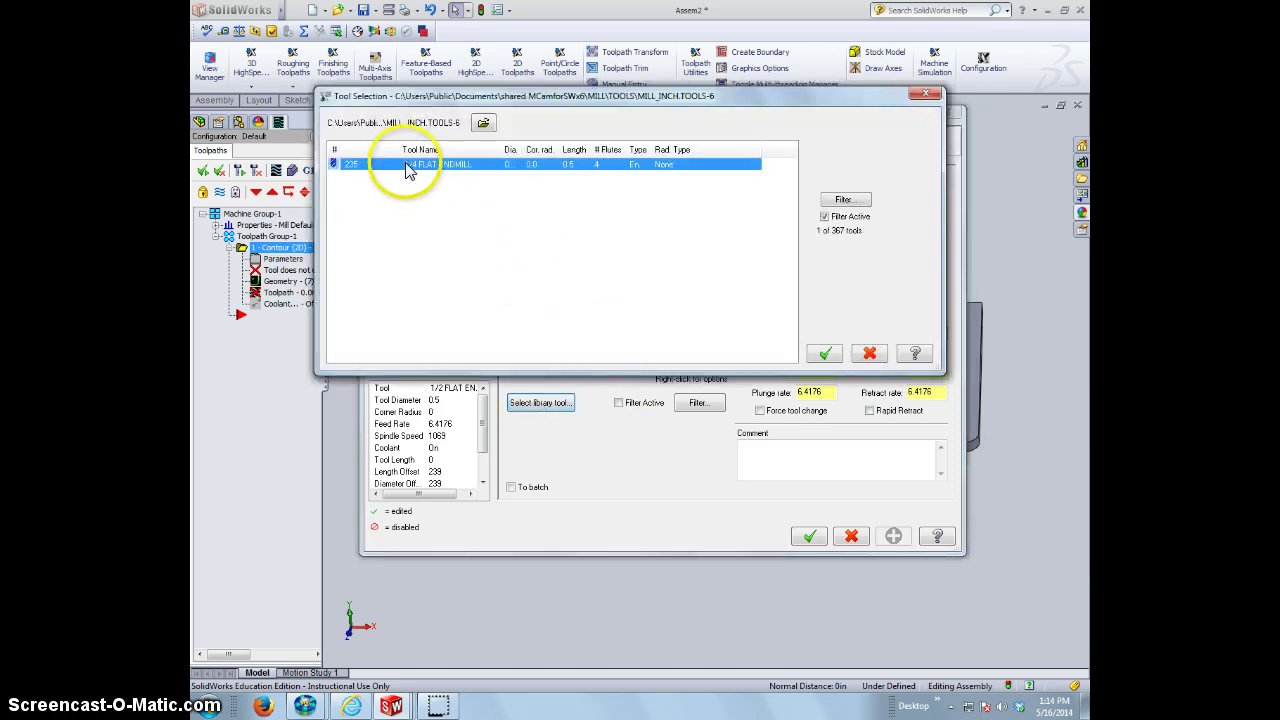
{"action": "left_click", "coordinate": [820, 353]}
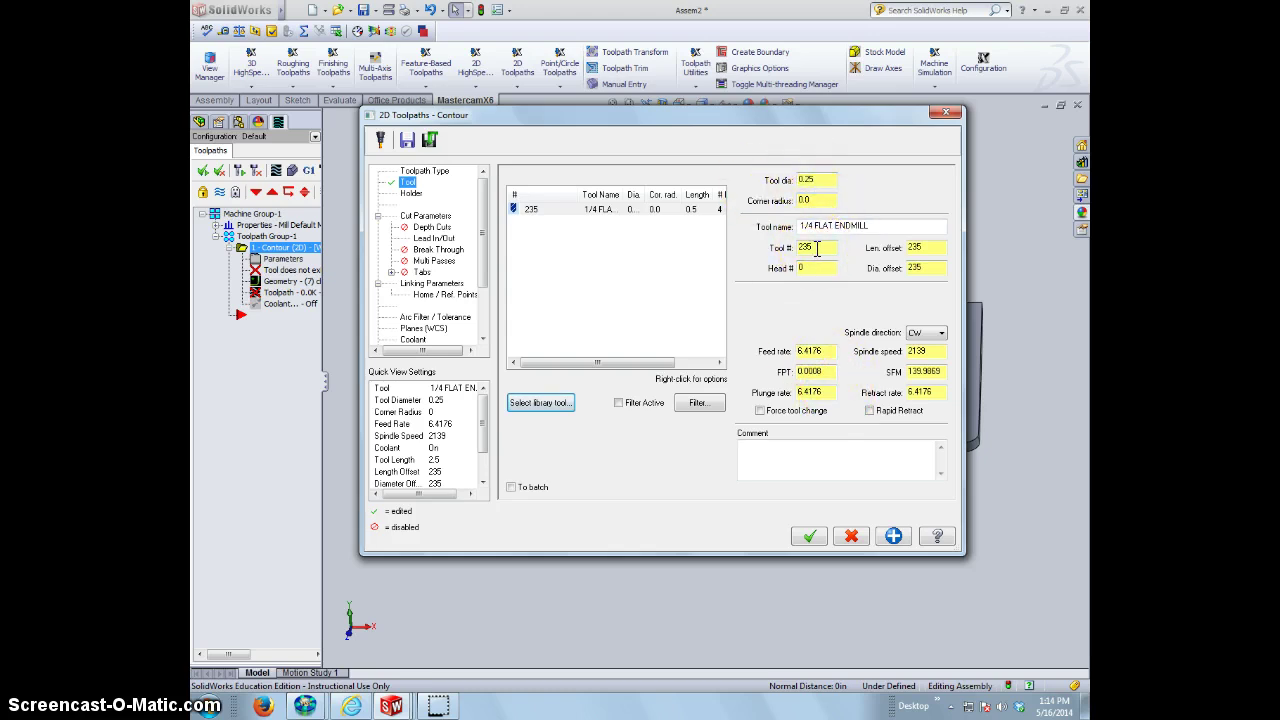
Set the end mill's tool number to 1, feed rate to 140, plunge rate to 40 and retract rate to 40.
{"action": "double_click", "coordinate": [783, 249]}
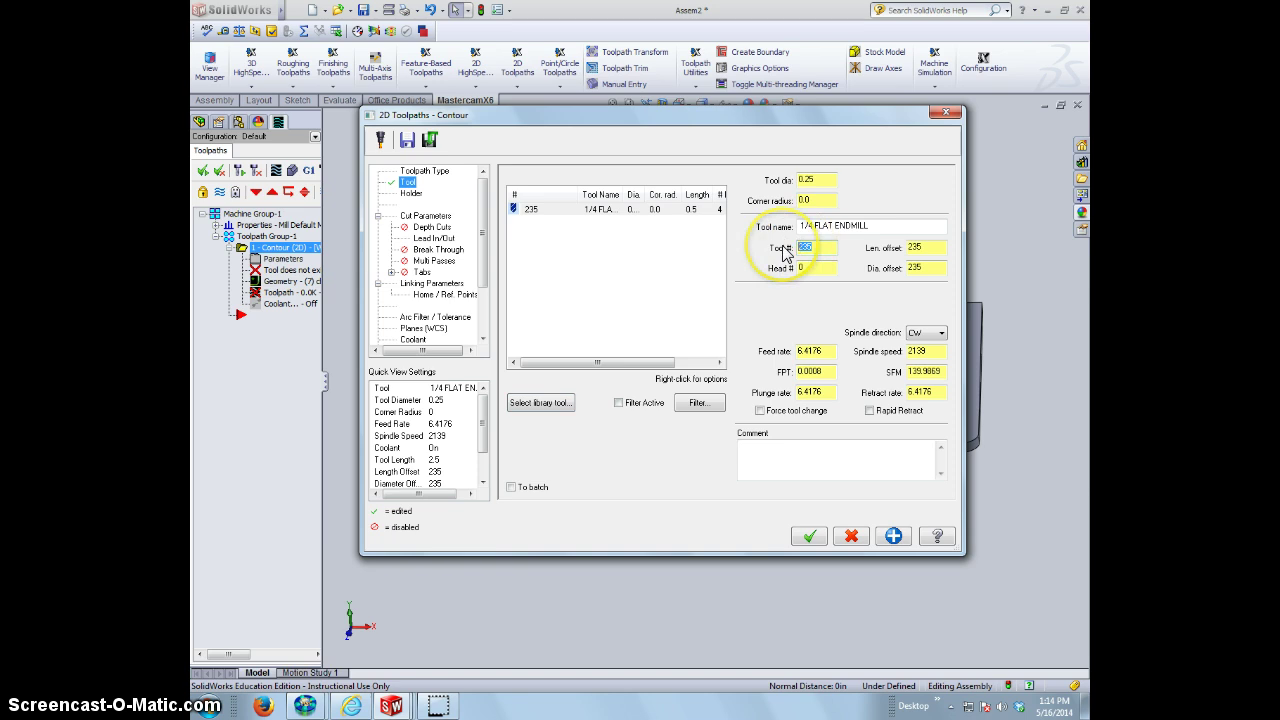
{"action": "type", "text": "1"}
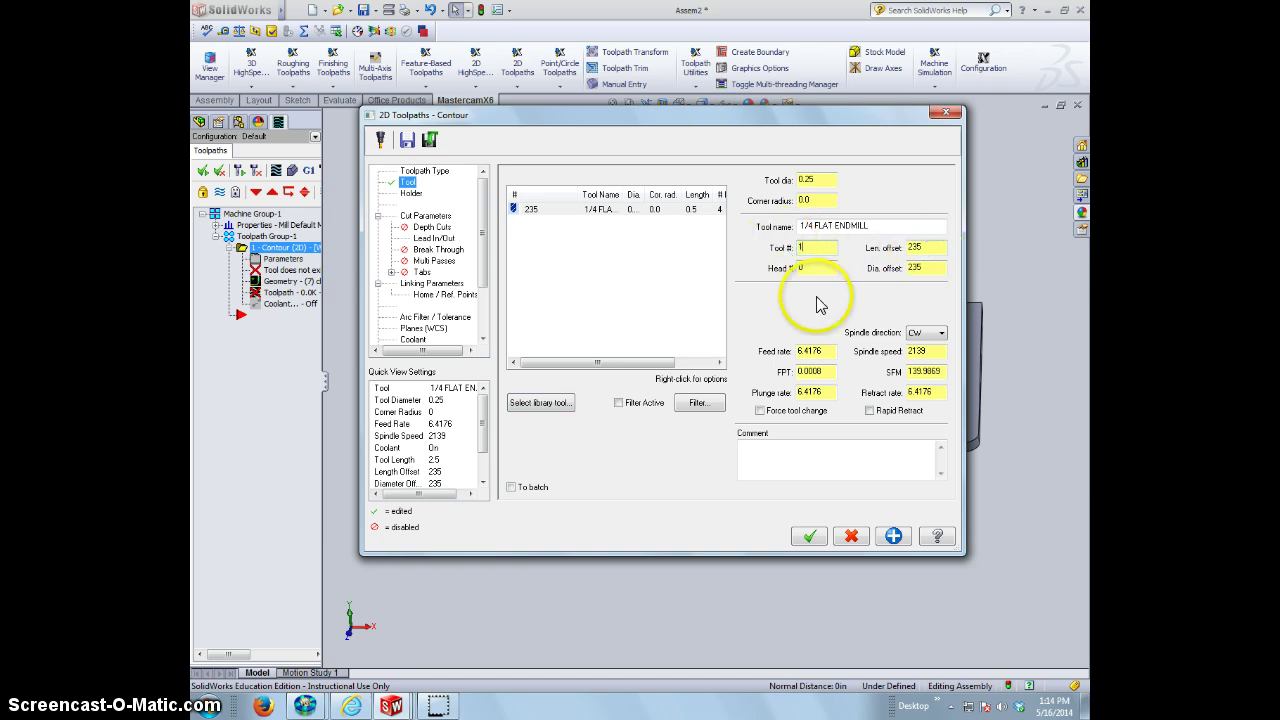
{"action": "left_click_drag", "start_coordinate": [823, 350], "coordinate": [785, 362]}
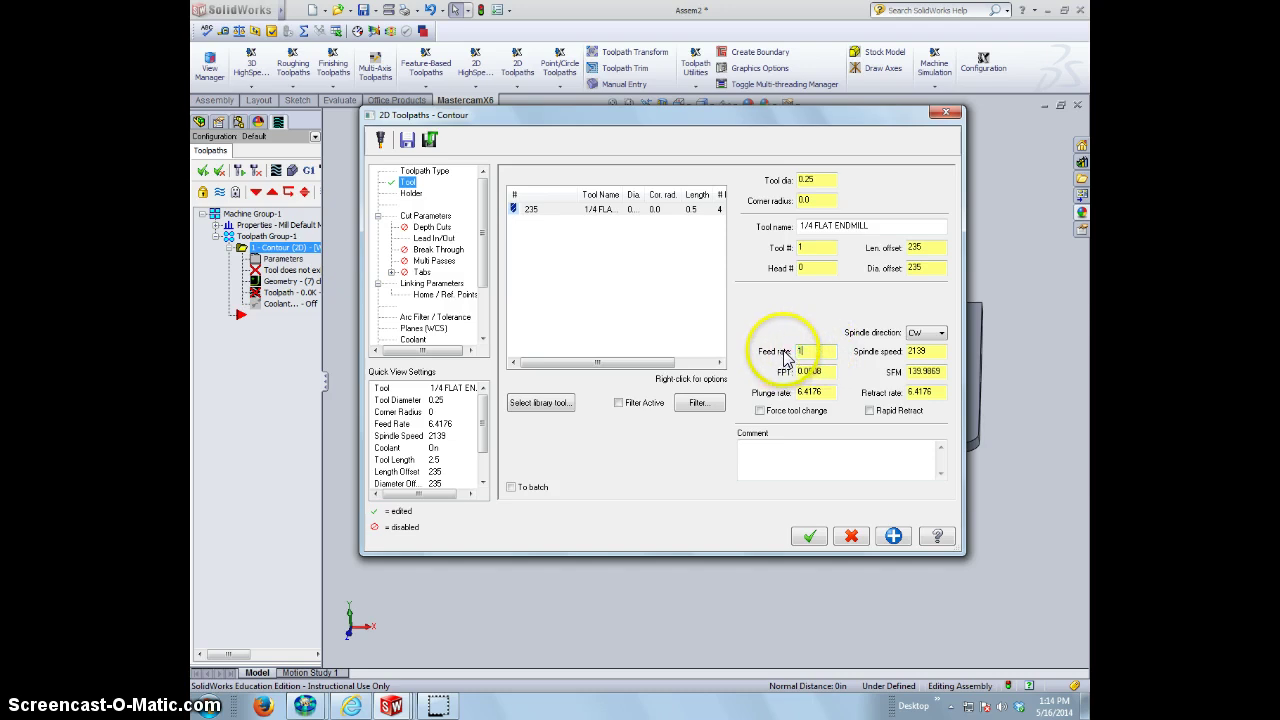
{"action": "type", "text": "140"}
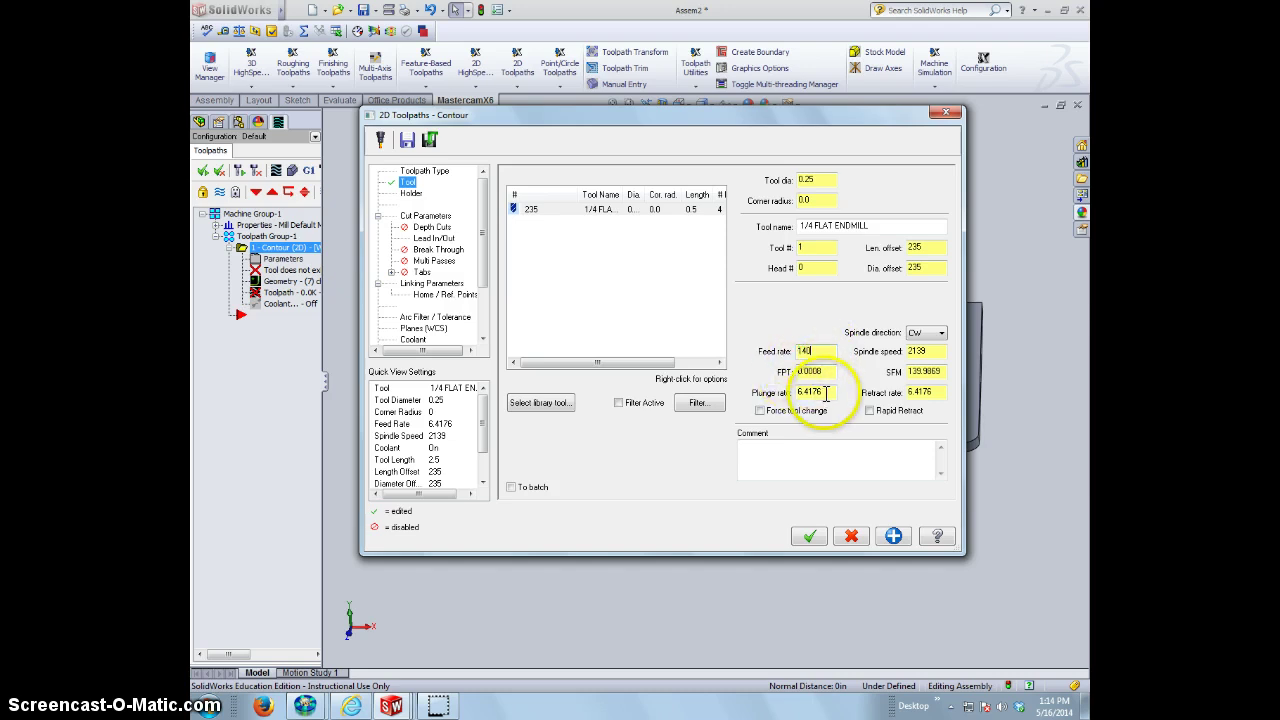
{"action": "left_click_drag", "start_coordinate": [826, 393], "coordinate": [785, 400]}
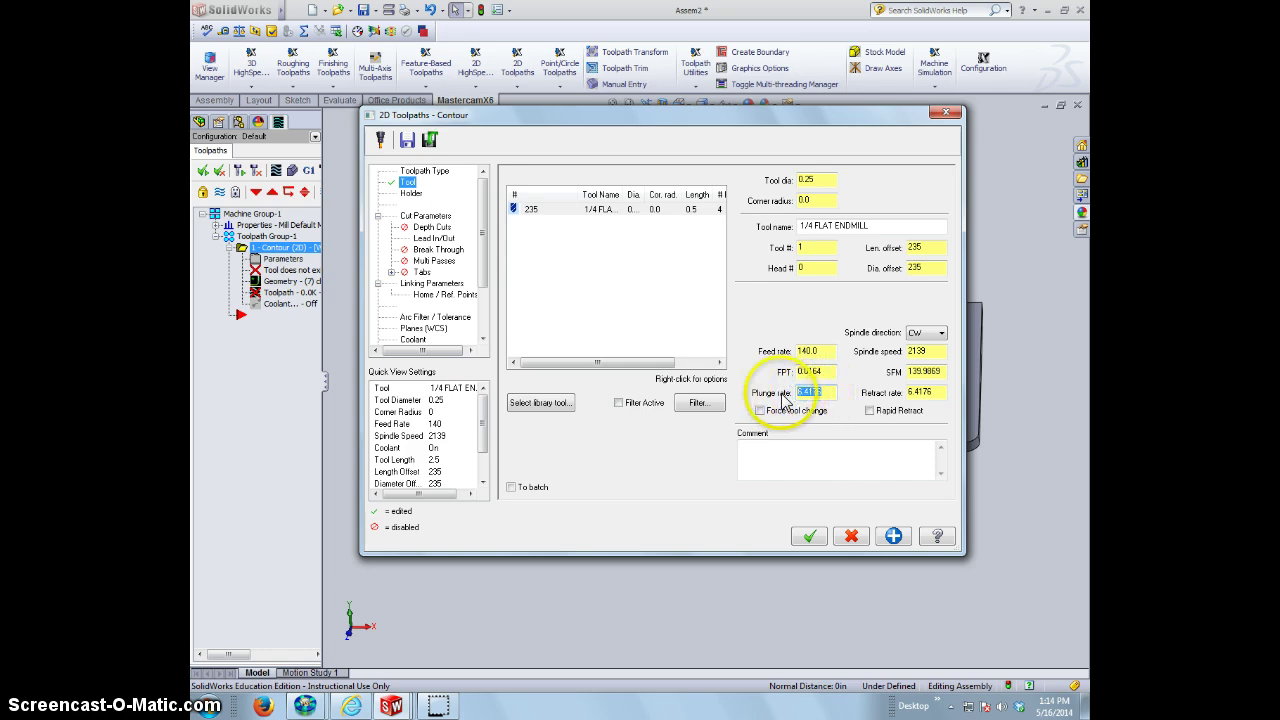
{"action": "type", "text": "40"}
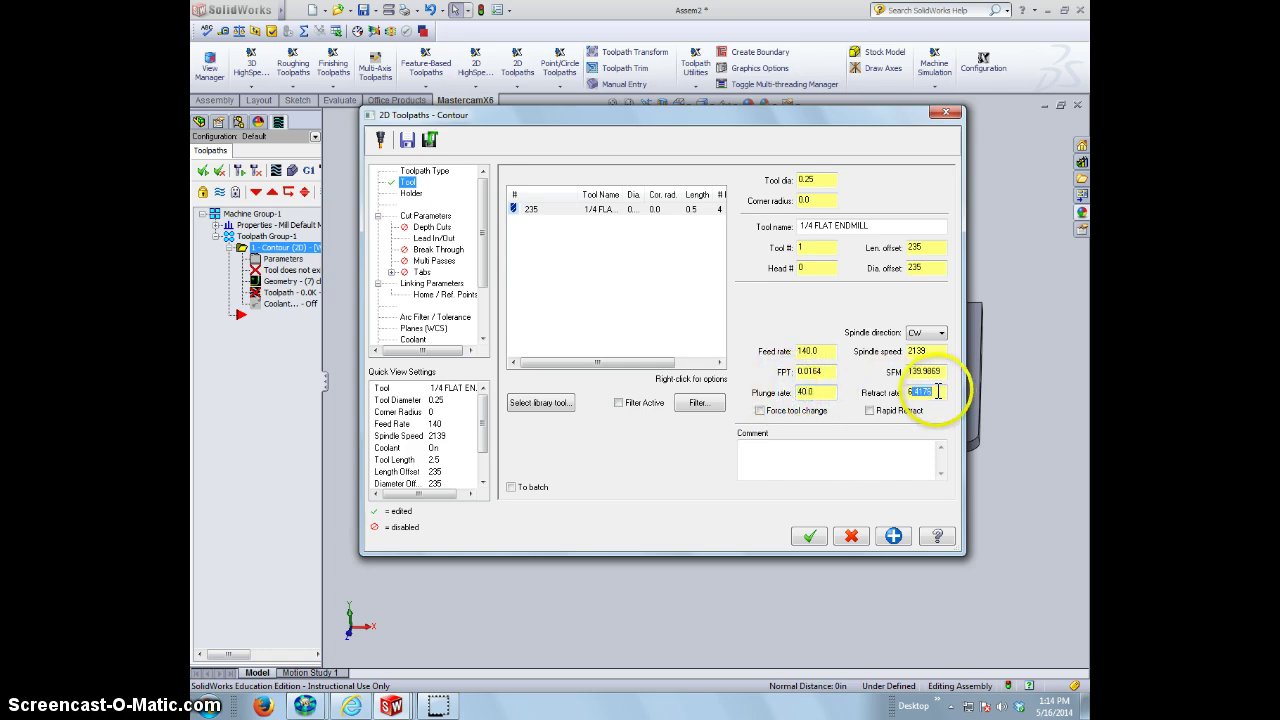
{"action": "type", "text": "40"}
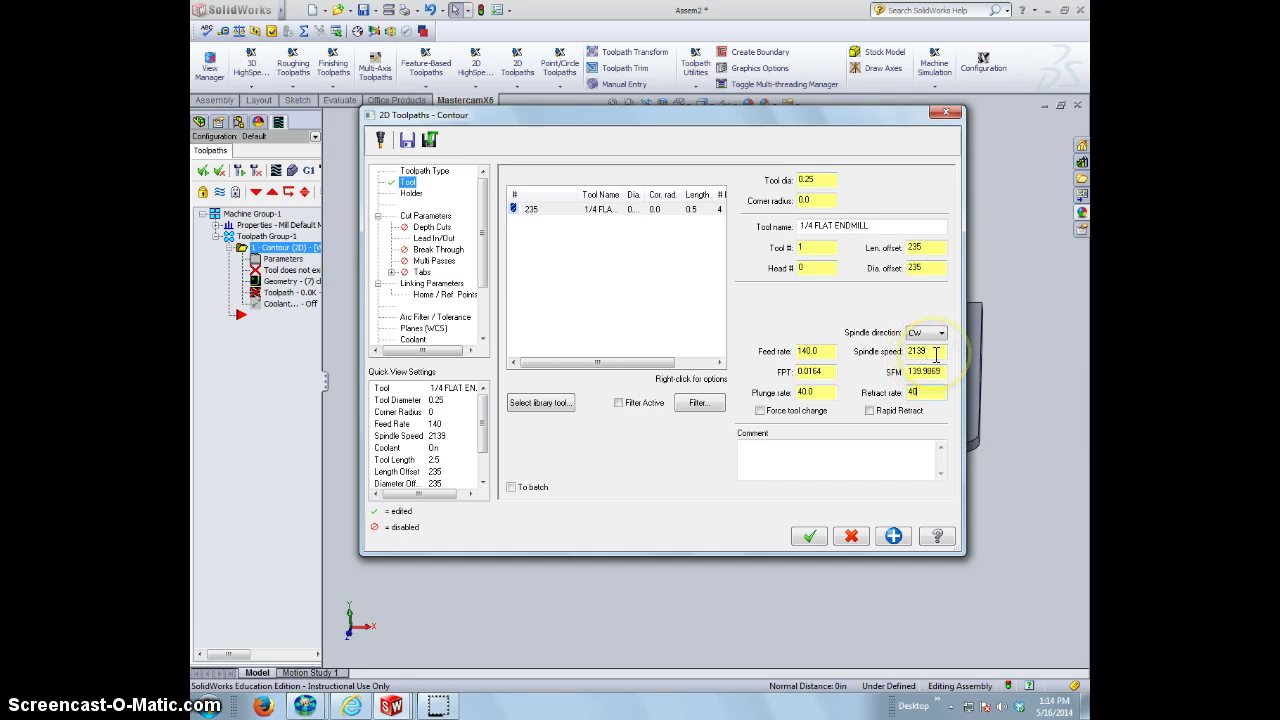
Enable depth cuts in the contour's cut parameters with a max rough step of .25.
{"action": "left_click", "coordinate": [930, 352]}
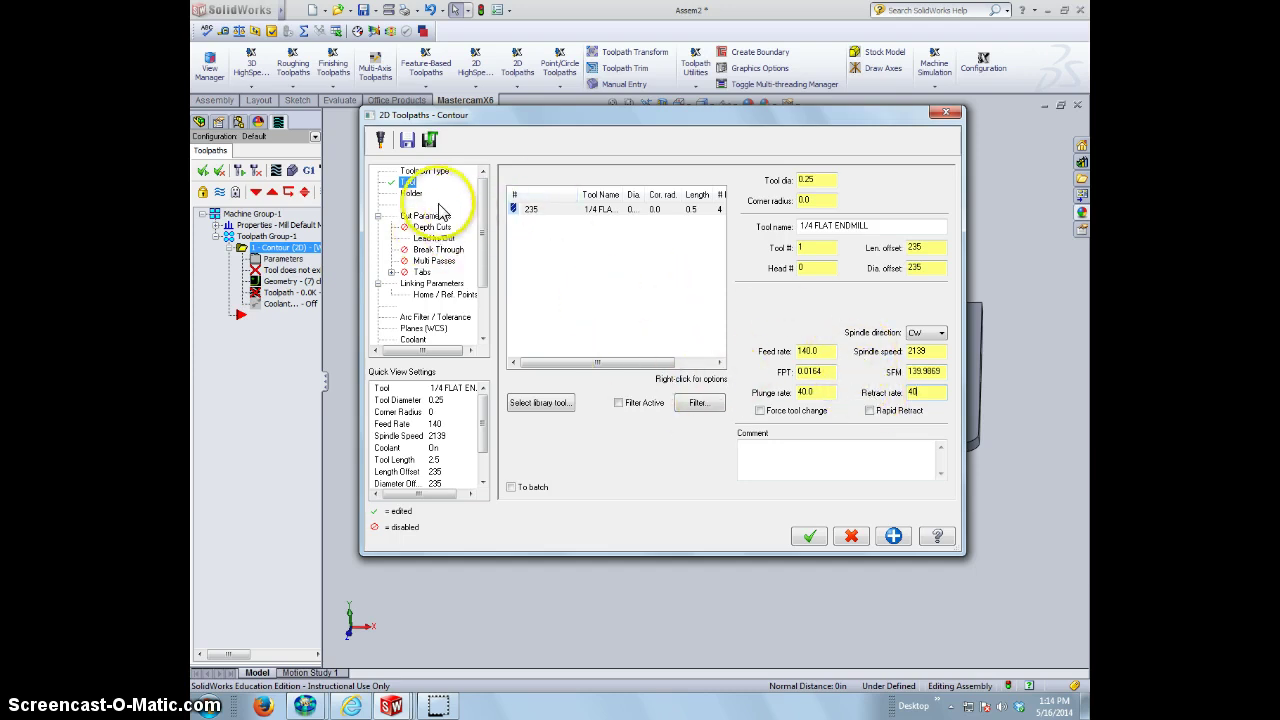
{"action": "left_click", "coordinate": [412, 195]}
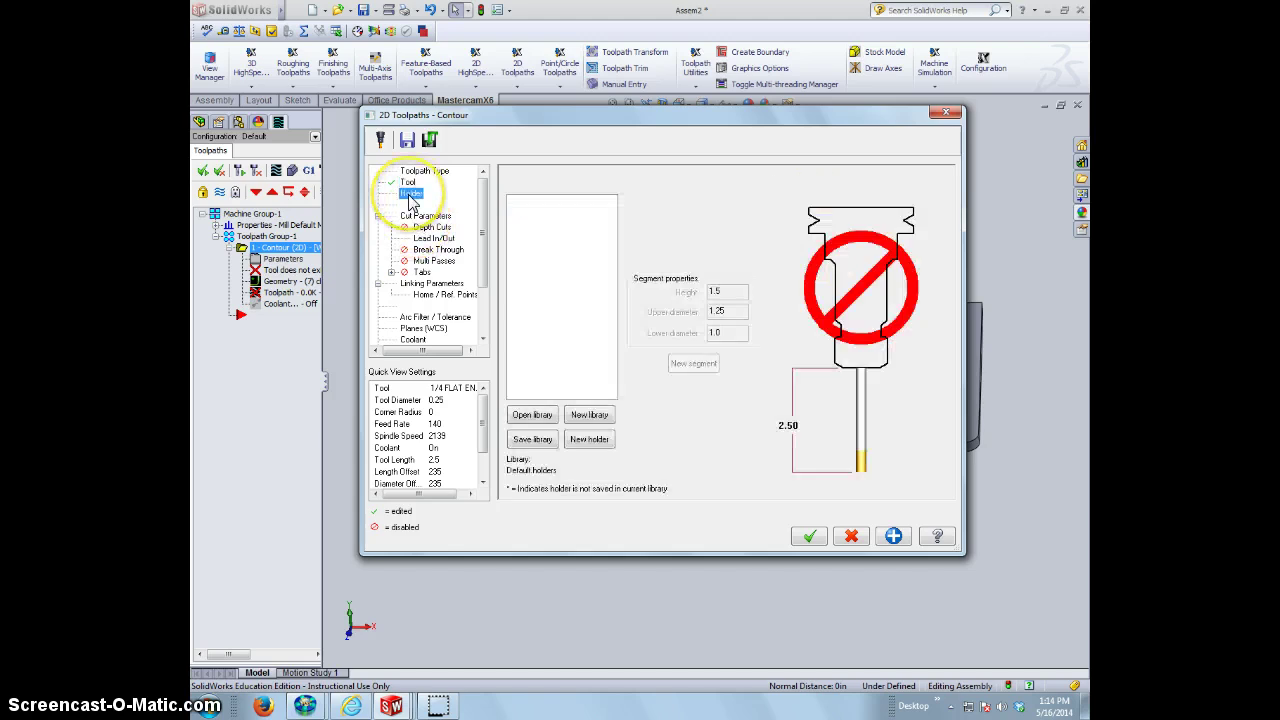
{"action": "left_click", "coordinate": [418, 216]}
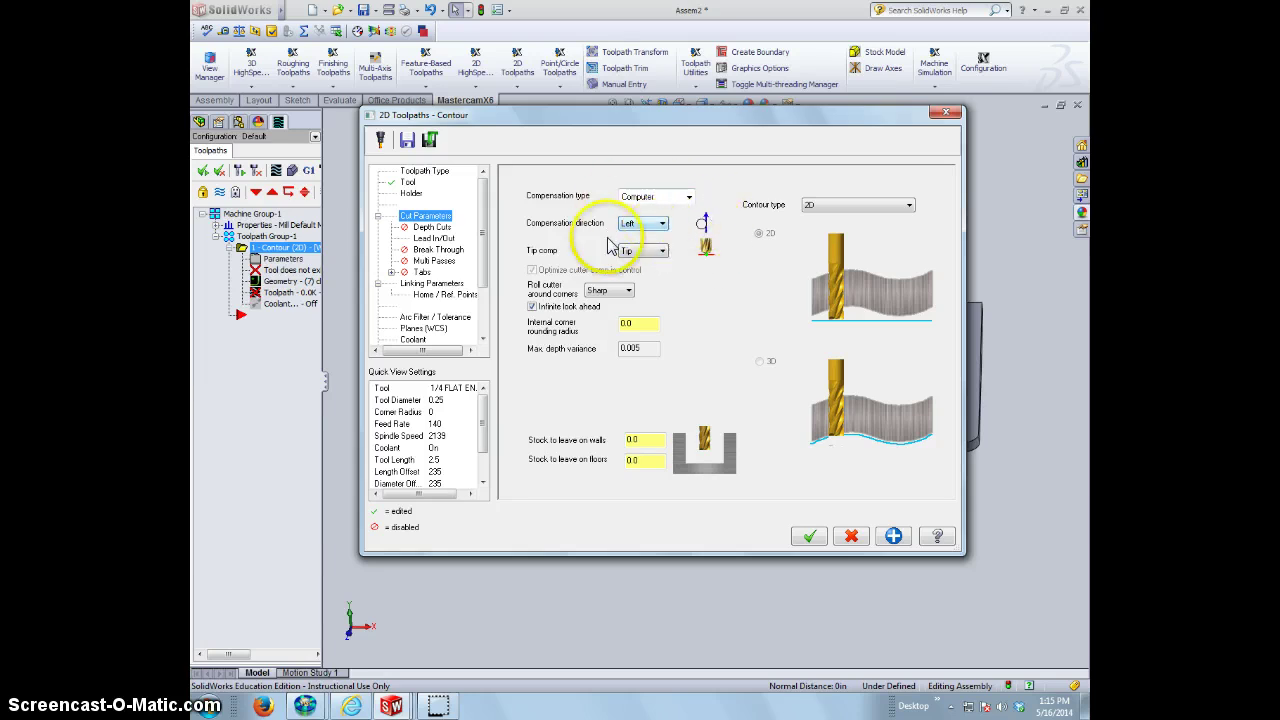
{"action": "left_click", "coordinate": [432, 227]}
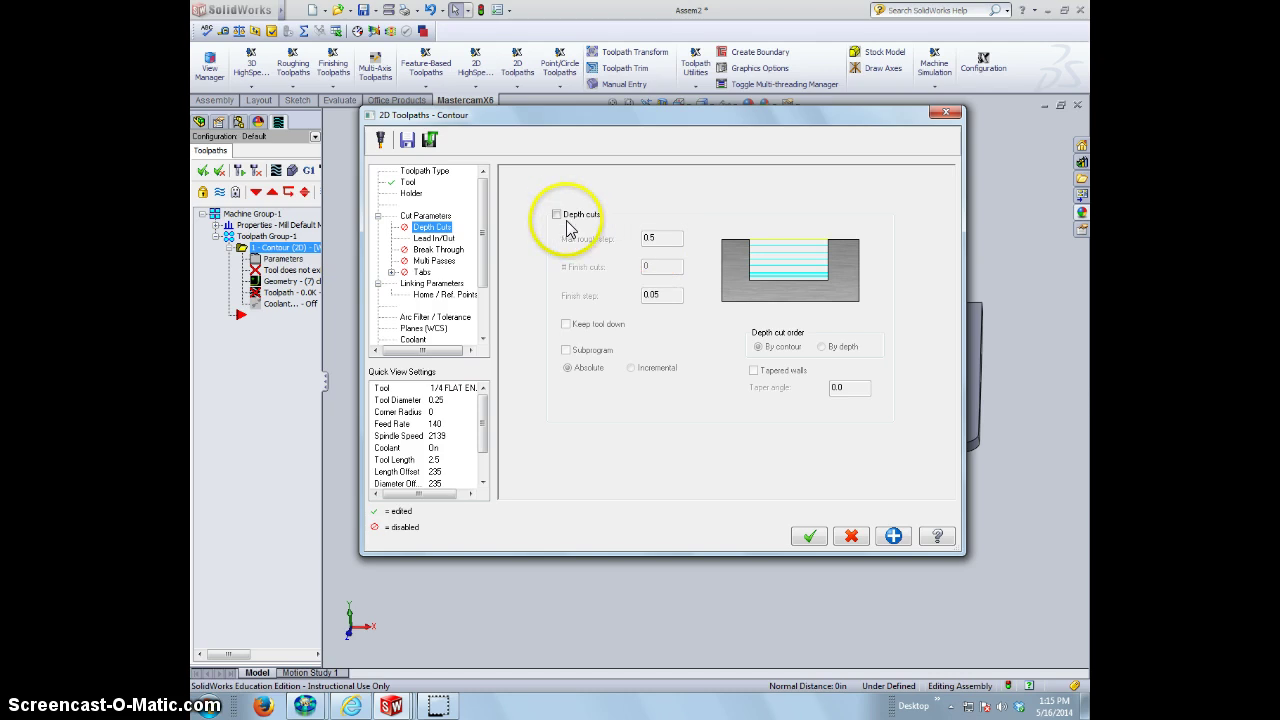
{"action": "left_click", "coordinate": [557, 215]}
{"action": "double_click", "coordinate": [650, 237]}
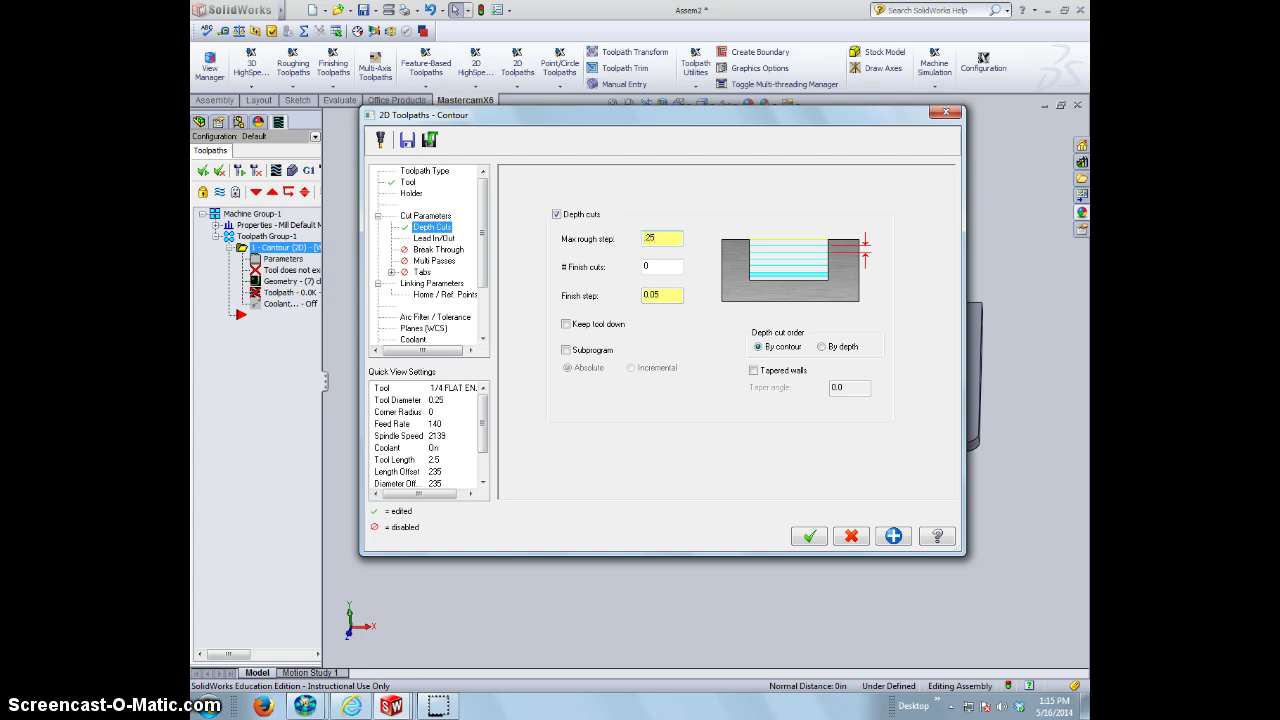
{"action": "left_click", "coordinate": [557, 215]}
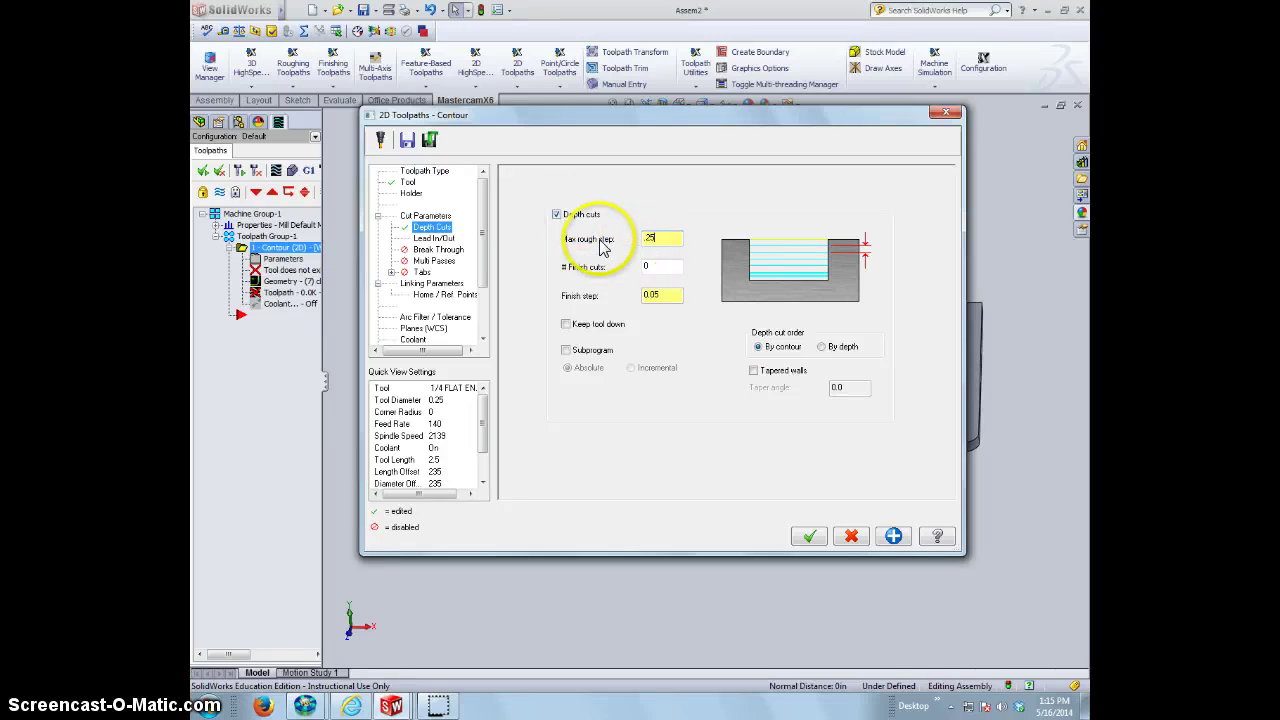
Disable the contour's Lead In/Out and enable automatic tabs on all shapes.
{"action": "left_click", "coordinate": [433, 240]}
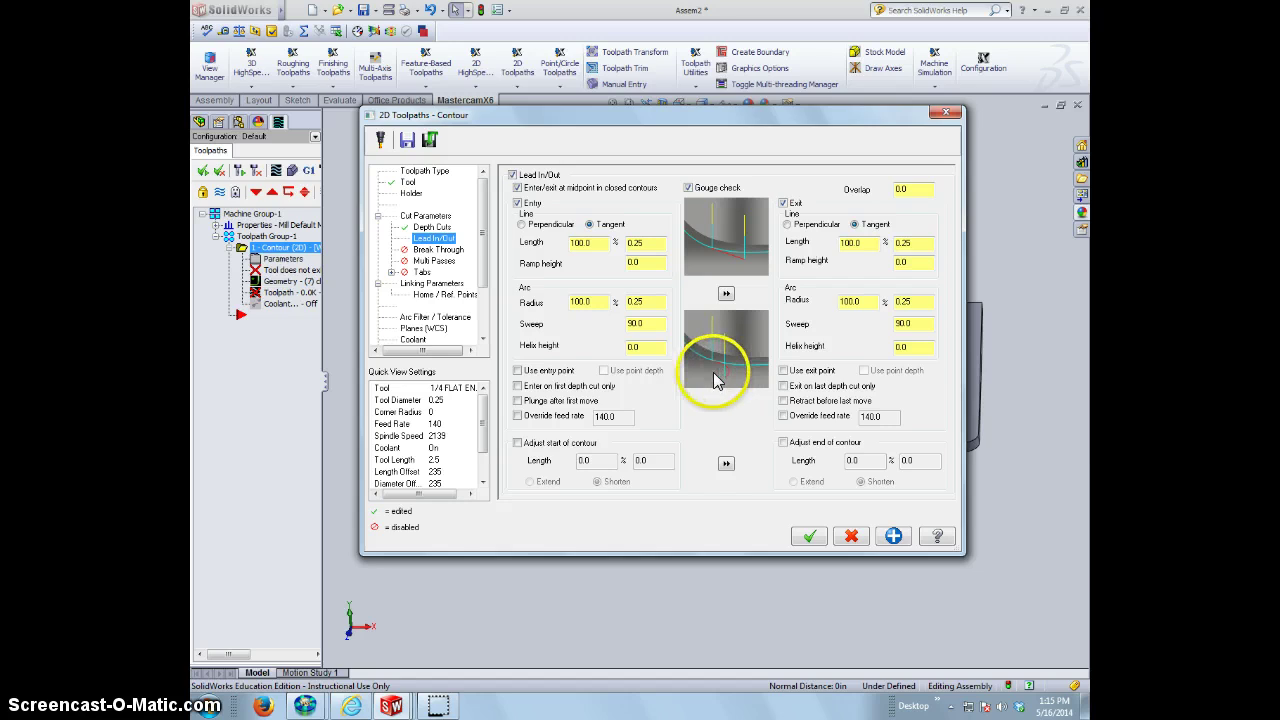
{"action": "left_click", "coordinate": [513, 175]}
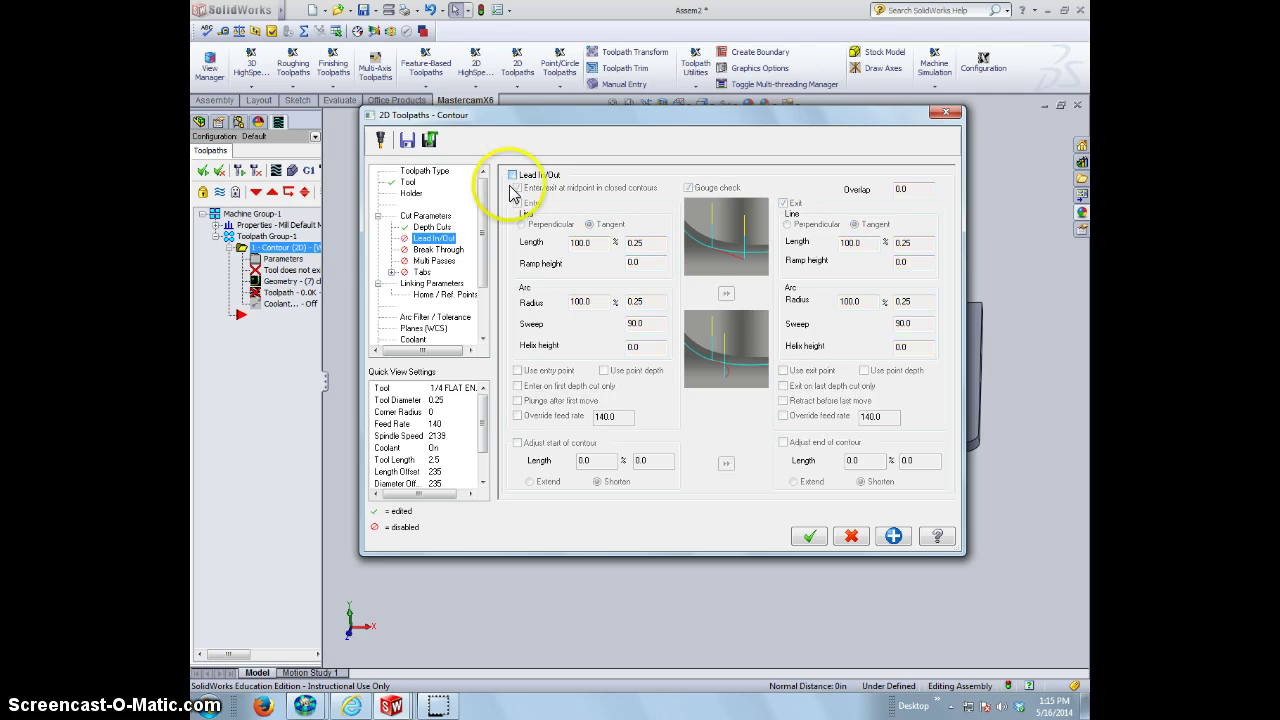
{"action": "left_click", "coordinate": [436, 250]}
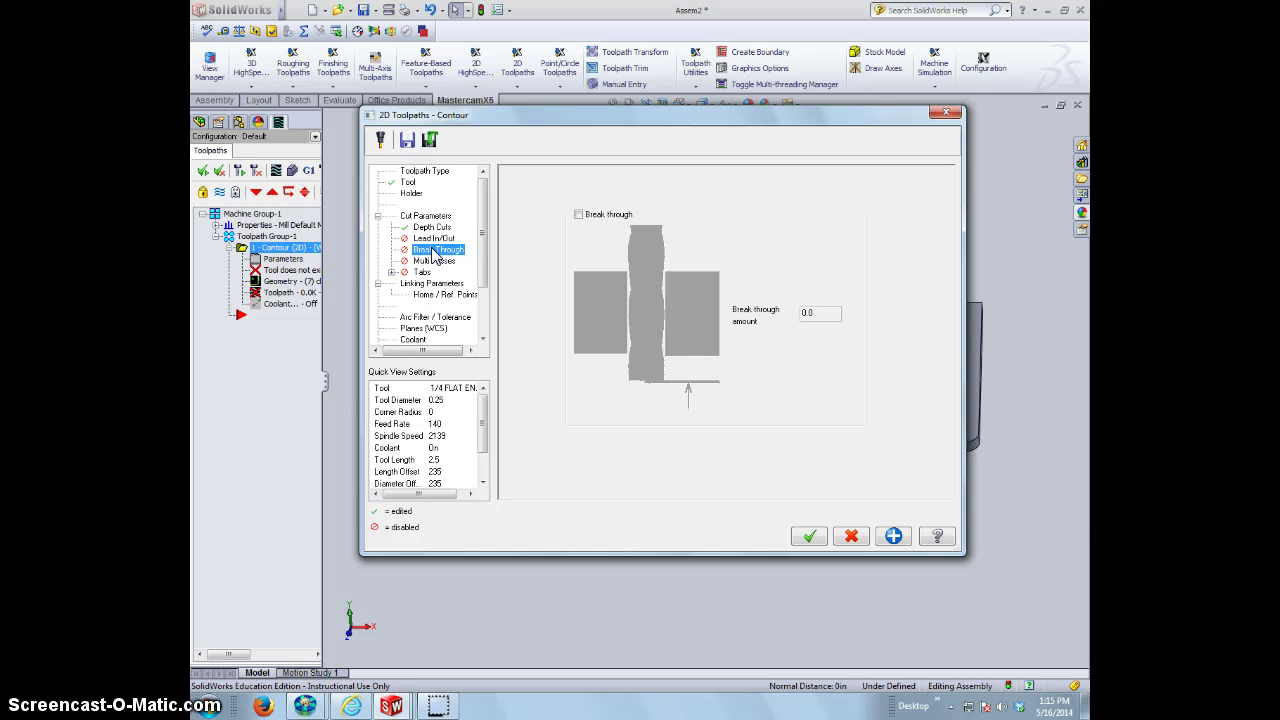
{"action": "left_click", "coordinate": [424, 260]}
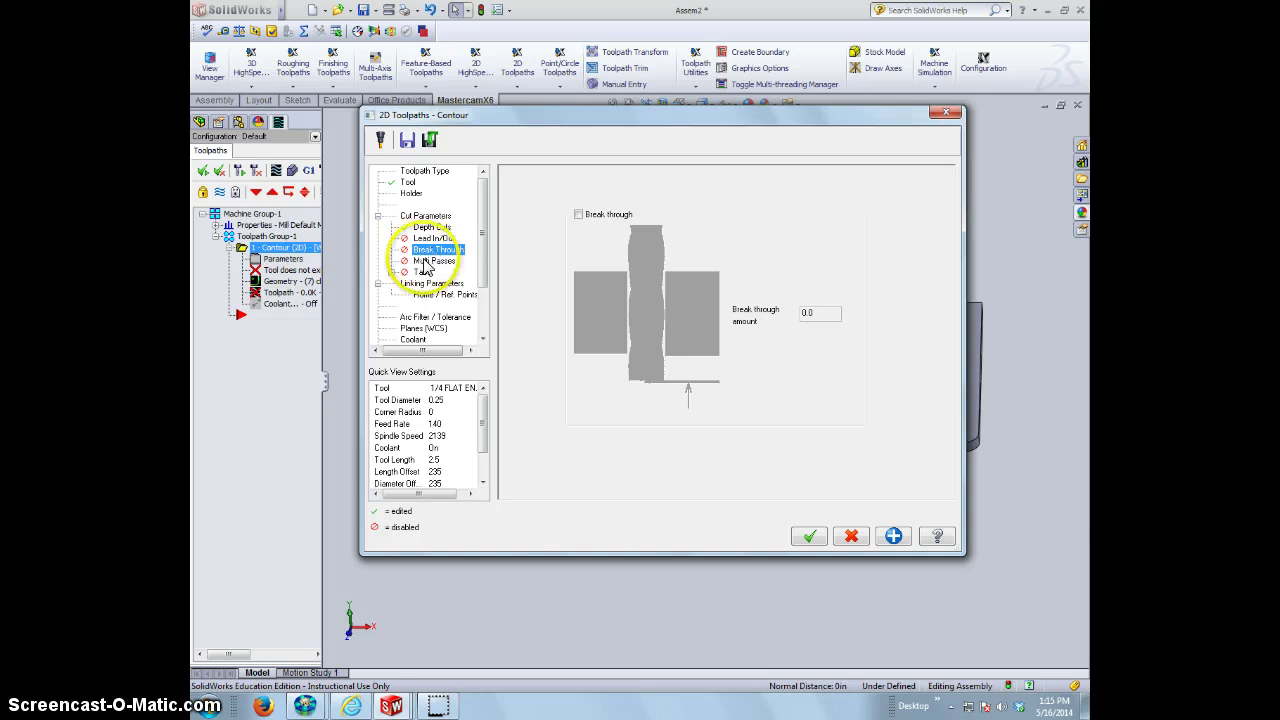
{"action": "left_click", "coordinate": [423, 273]}
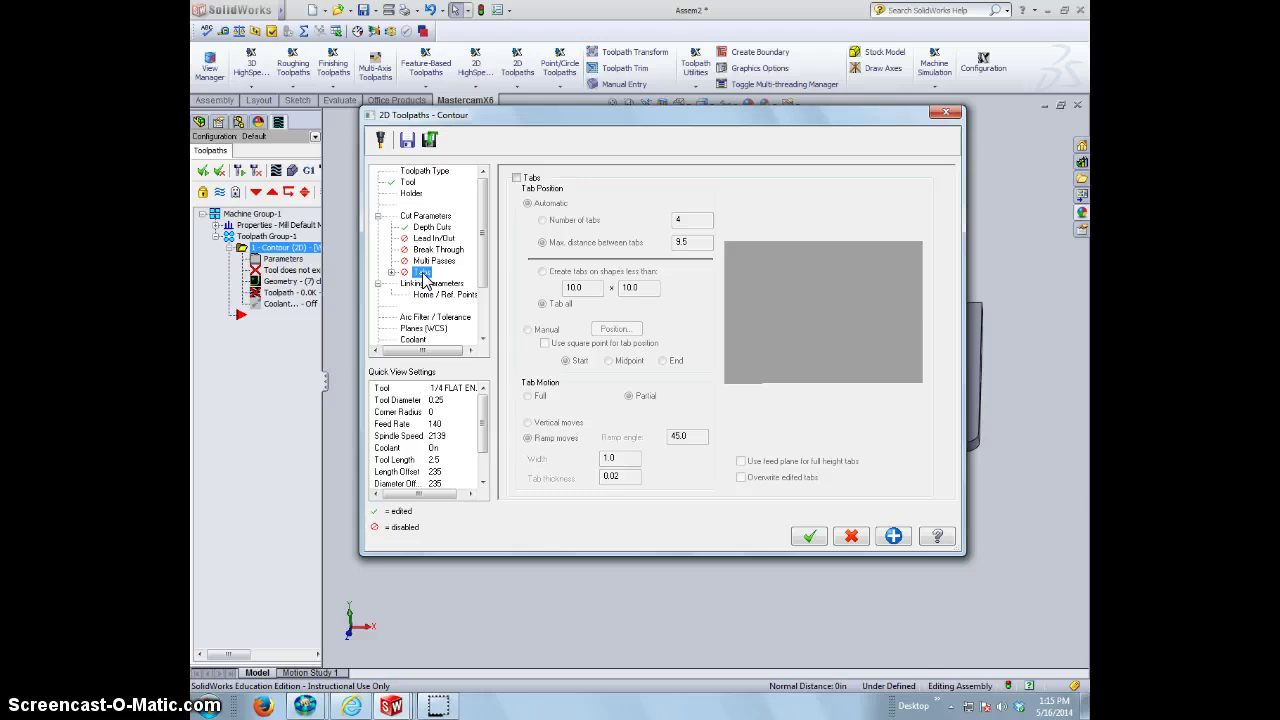
{"action": "left_click", "coordinate": [516, 178]}
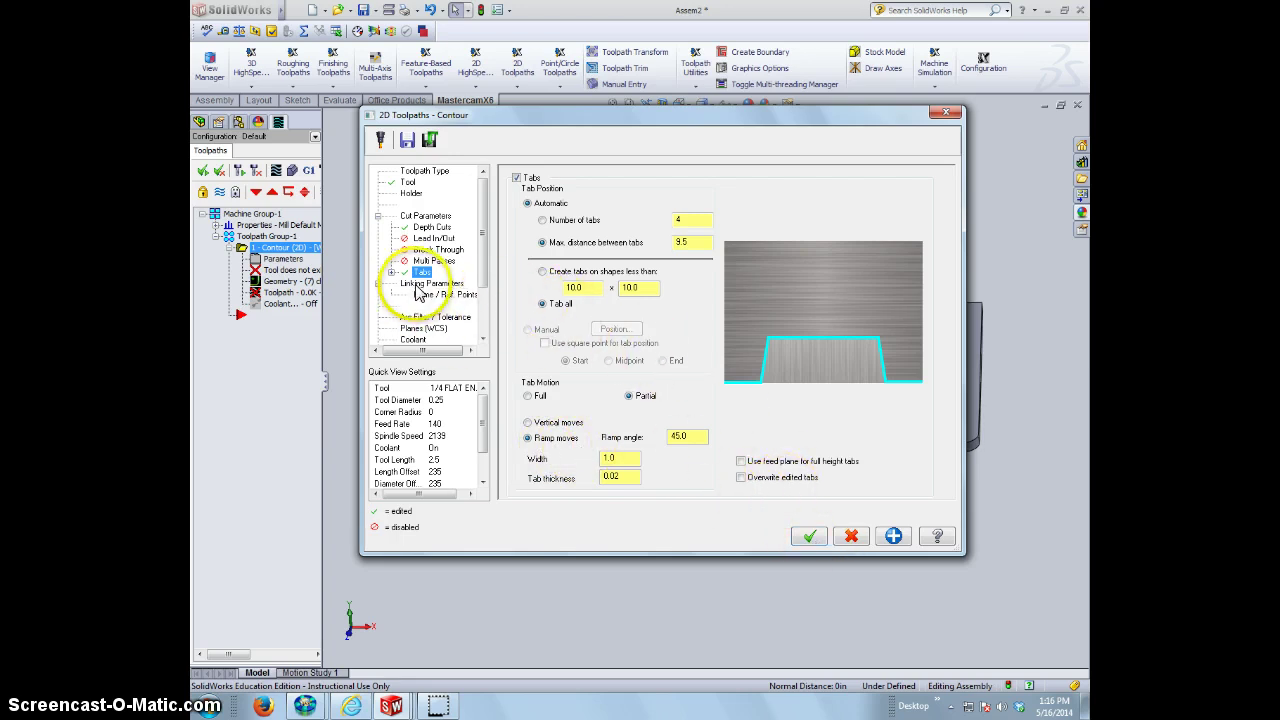
Define the top of stock in the linking parameters from a vertex on the upper face of the first stool leg's foot.
{"action": "left_click", "coordinate": [430, 284]}
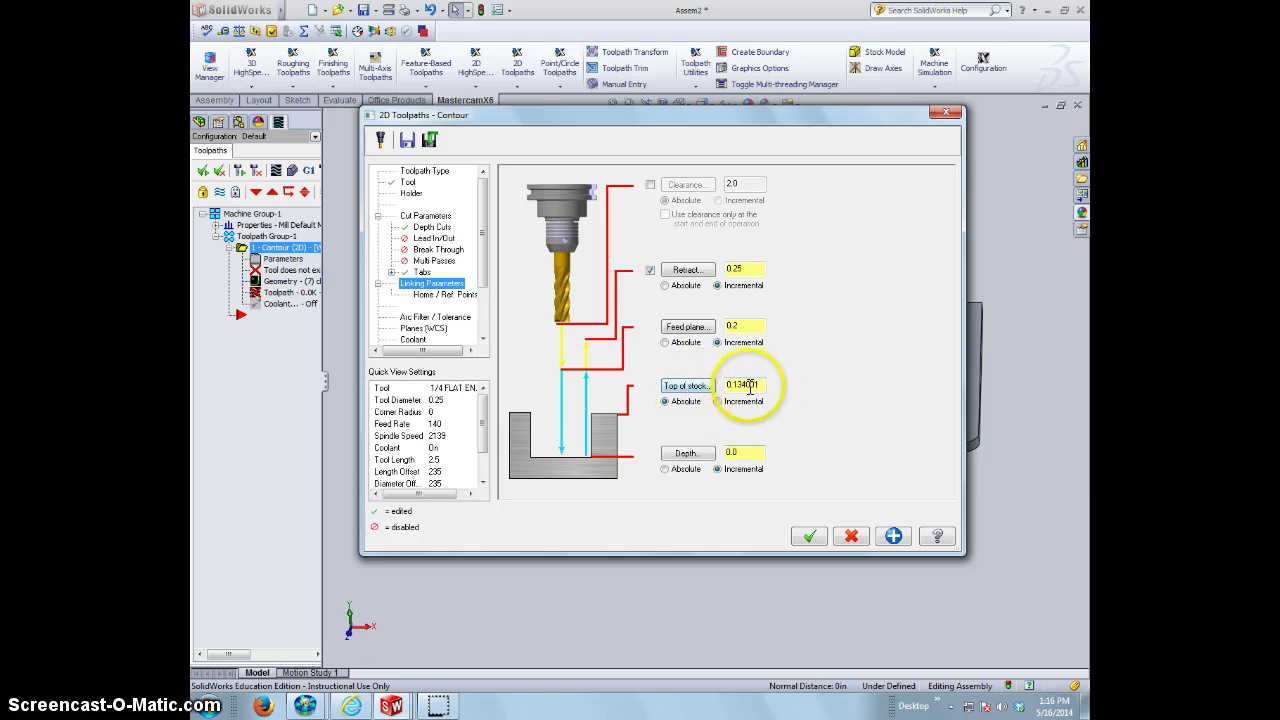
{"action": "left_click_drag", "start_coordinate": [762, 386], "coordinate": [708, 385]}
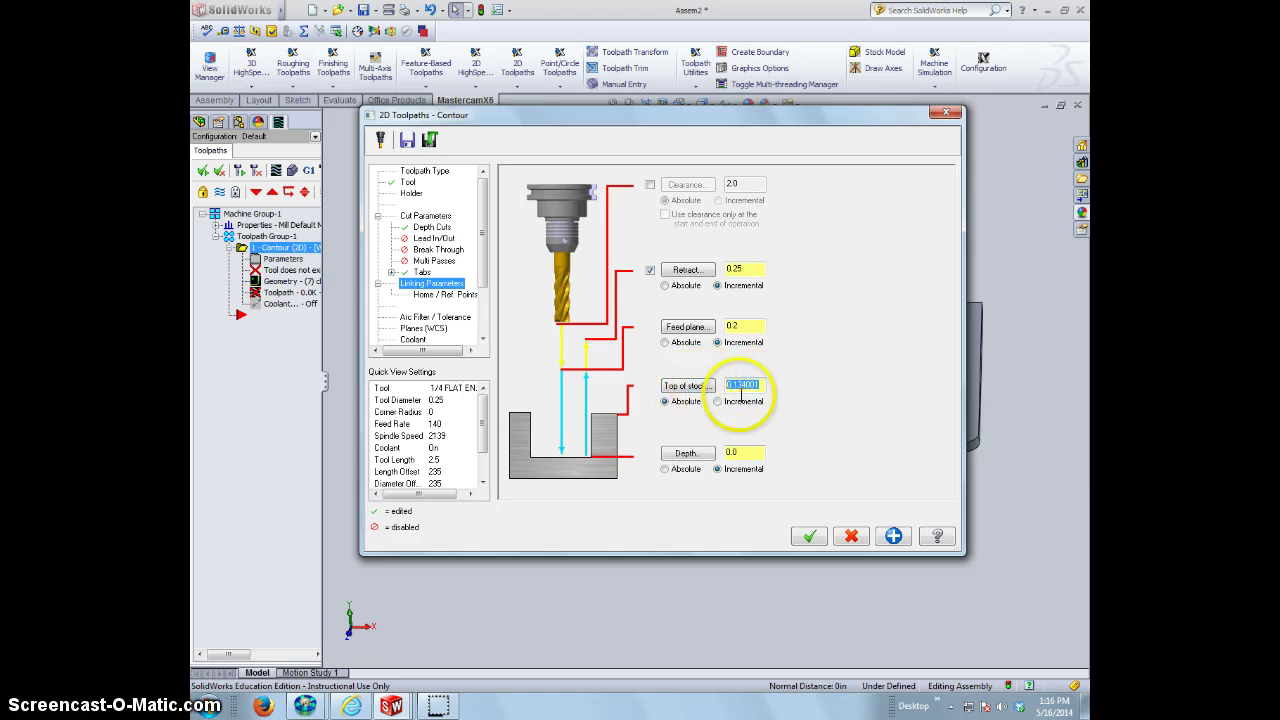
{"action": "left_click", "coordinate": [684, 387]}
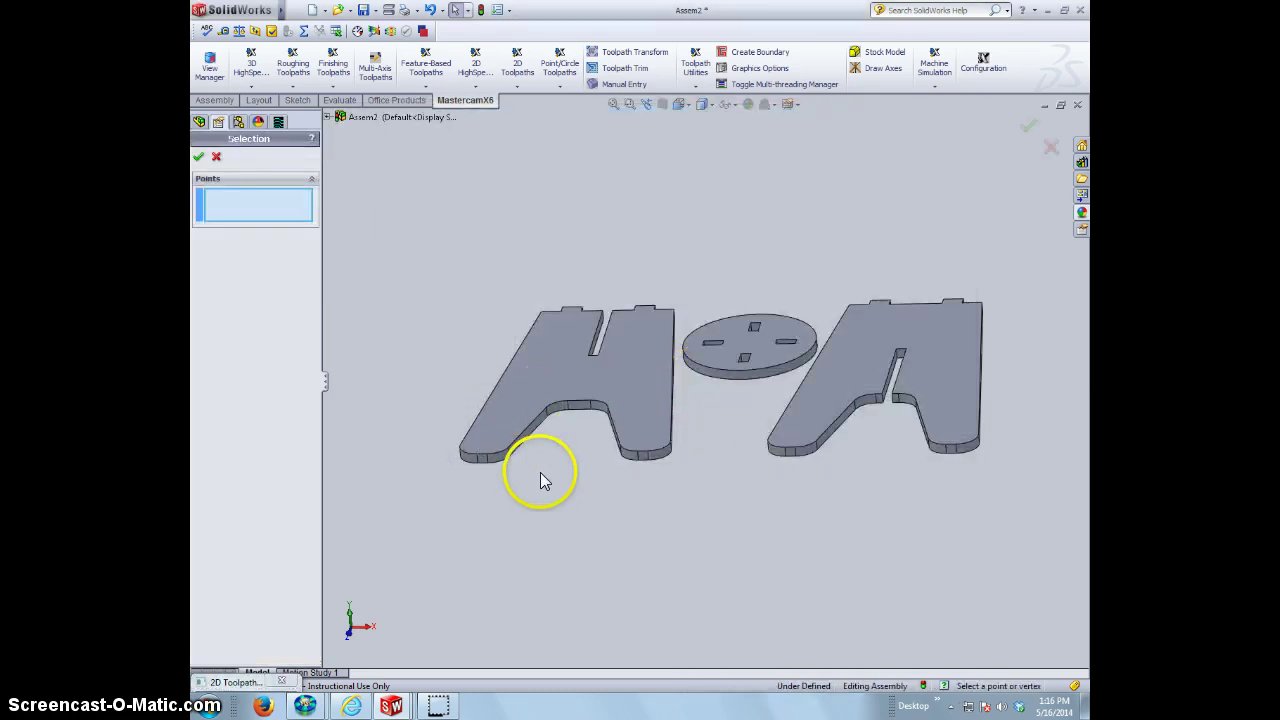
{"action": "left_click", "coordinate": [460, 447]}
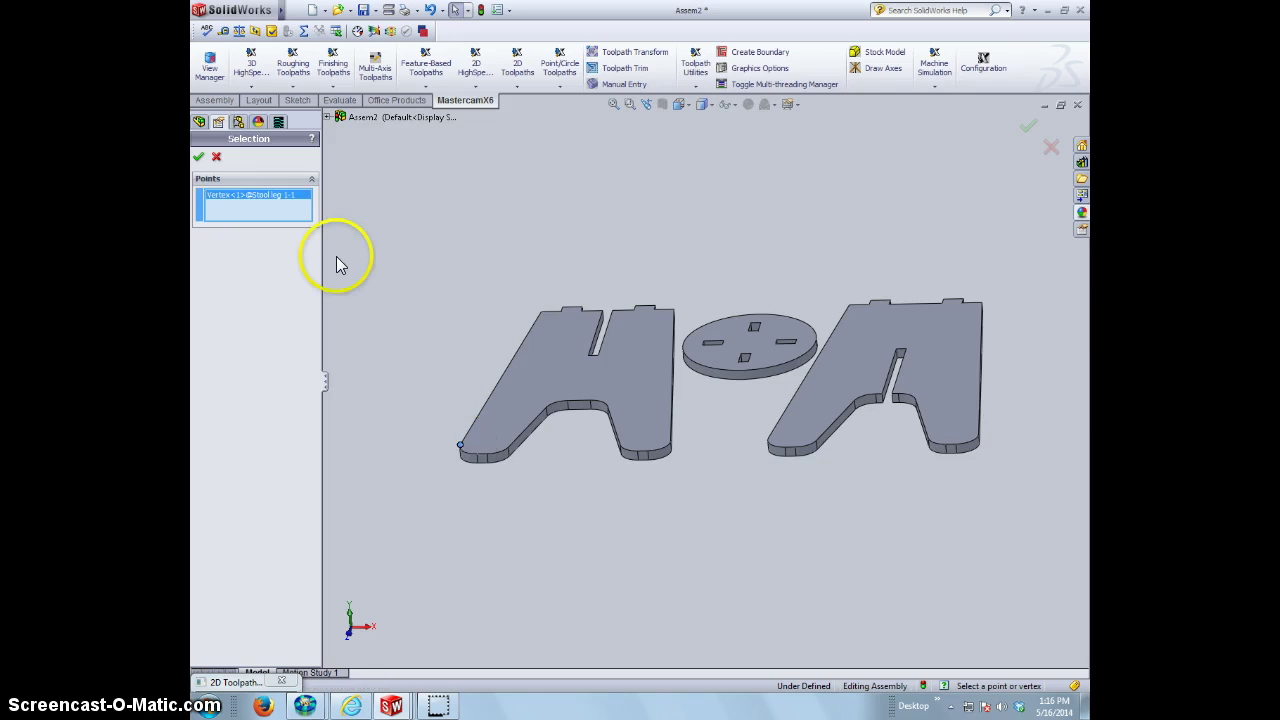
{"action": "left_click", "coordinate": [198, 157]}
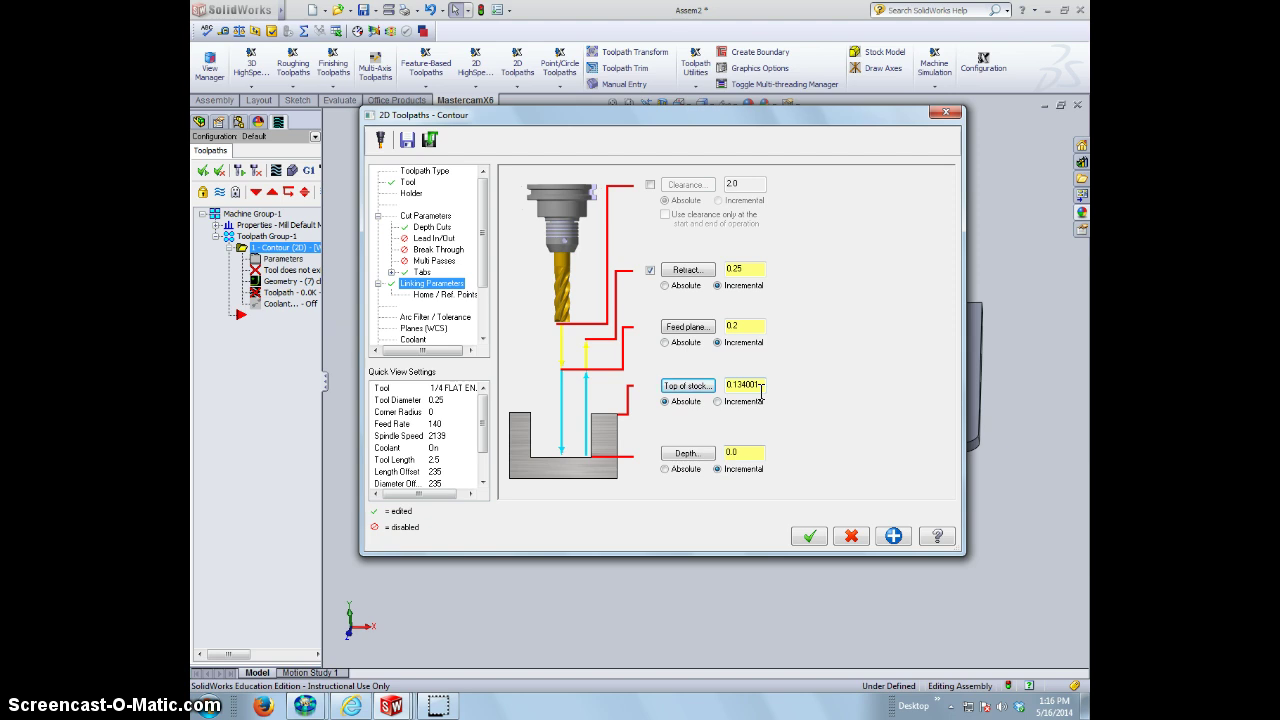
Set the cut depth to -0.75 from a vertex on the underside of the same foot and generate the contour toolpath.
{"action": "left_click", "coordinate": [696, 455]}
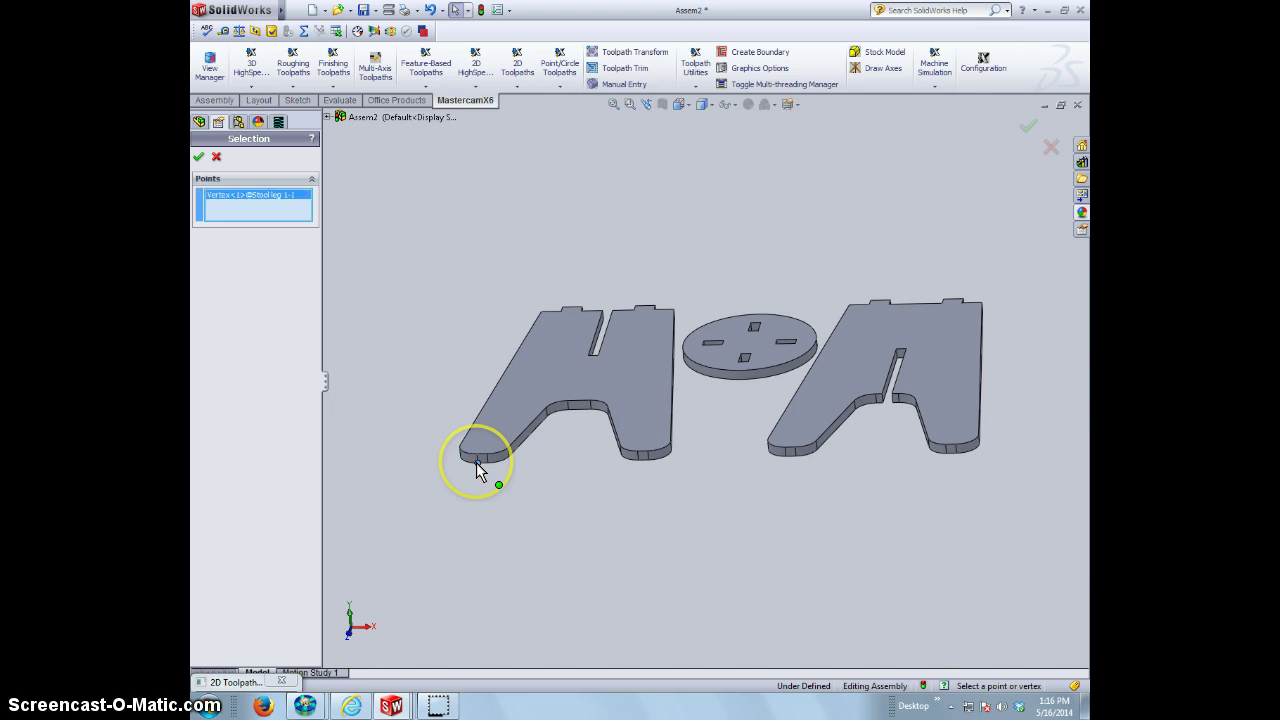
{"action": "left_click", "coordinate": [199, 157]}
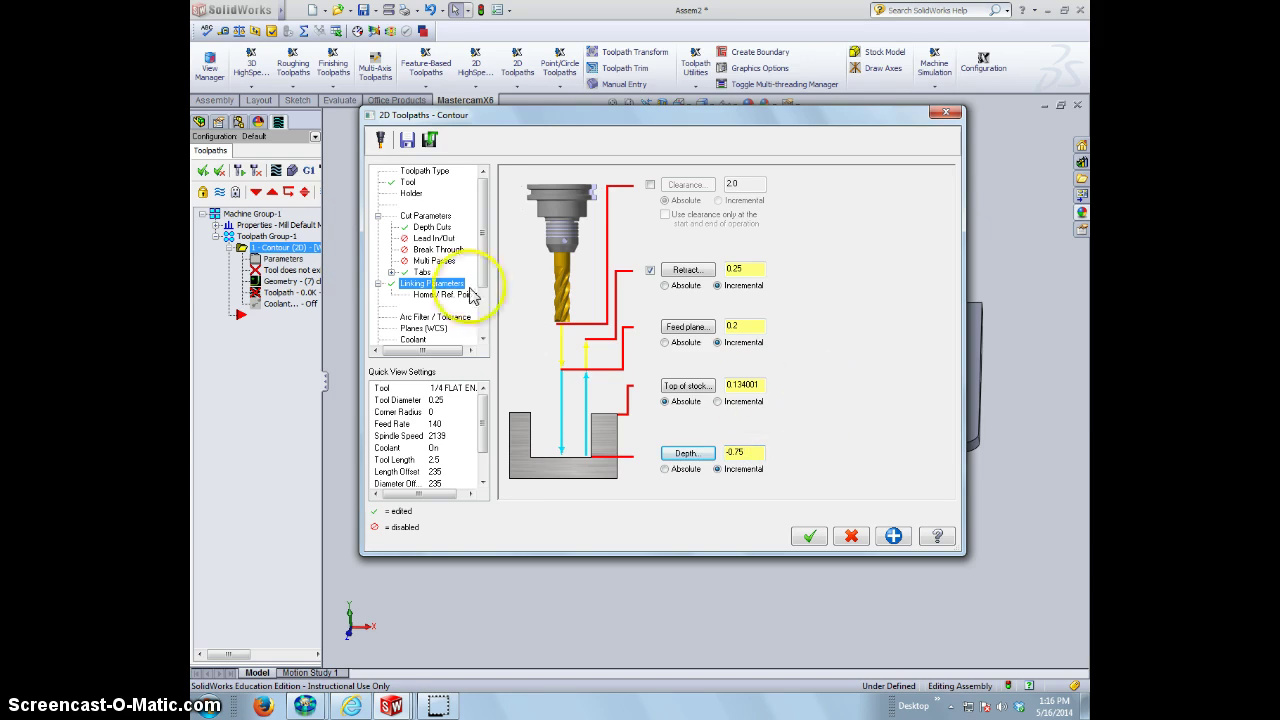
{"action": "left_click", "coordinate": [812, 537]}
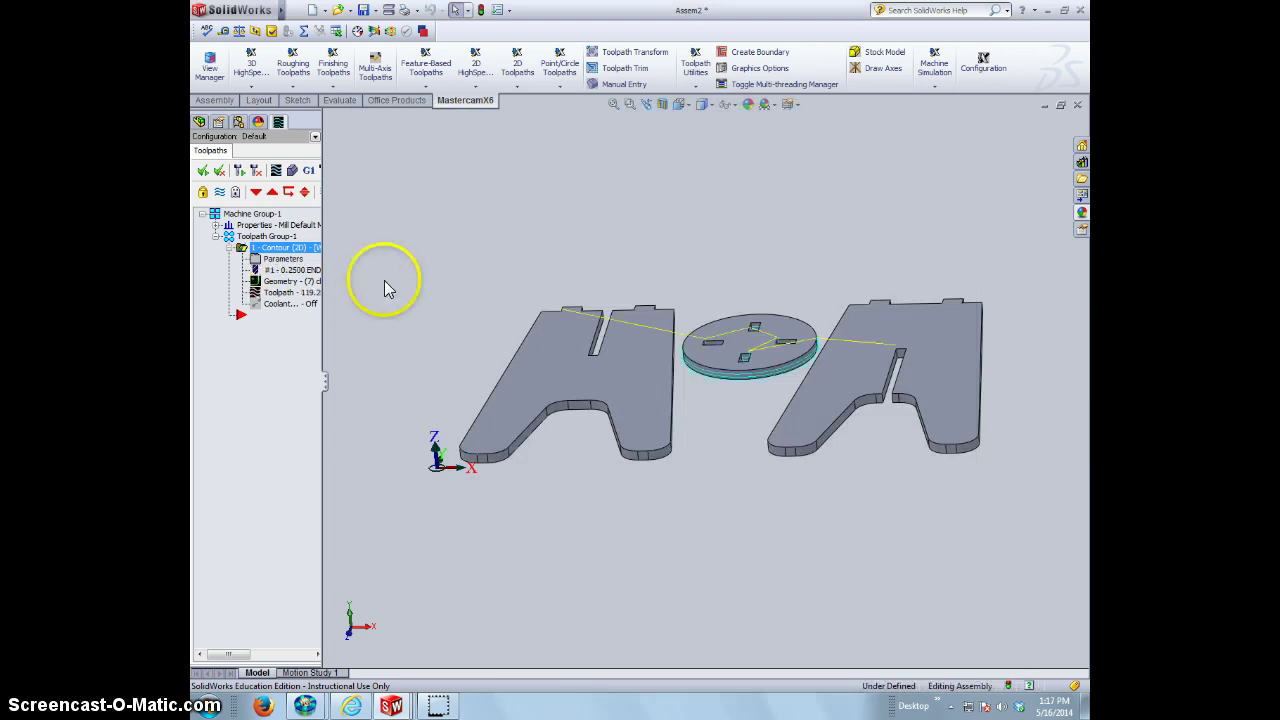
Display the assembly in wireframe to inspect the contour toolpath around the legs and stool top.
{"action": "middle_click_drag", "start_coordinate": [614, 277], "coordinate": [598, 329]}
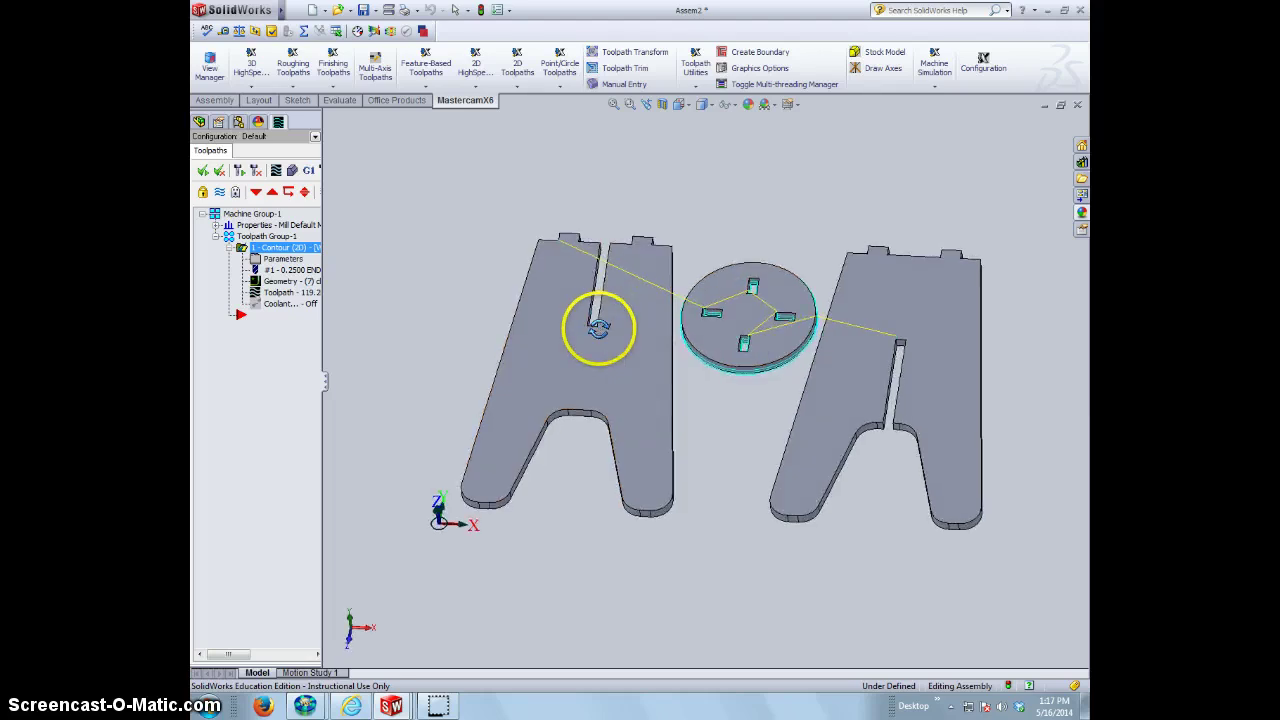
{"action": "scroll", "coordinate": [677, 305], "scroll_direction": "down", "scroll_amount": 1}
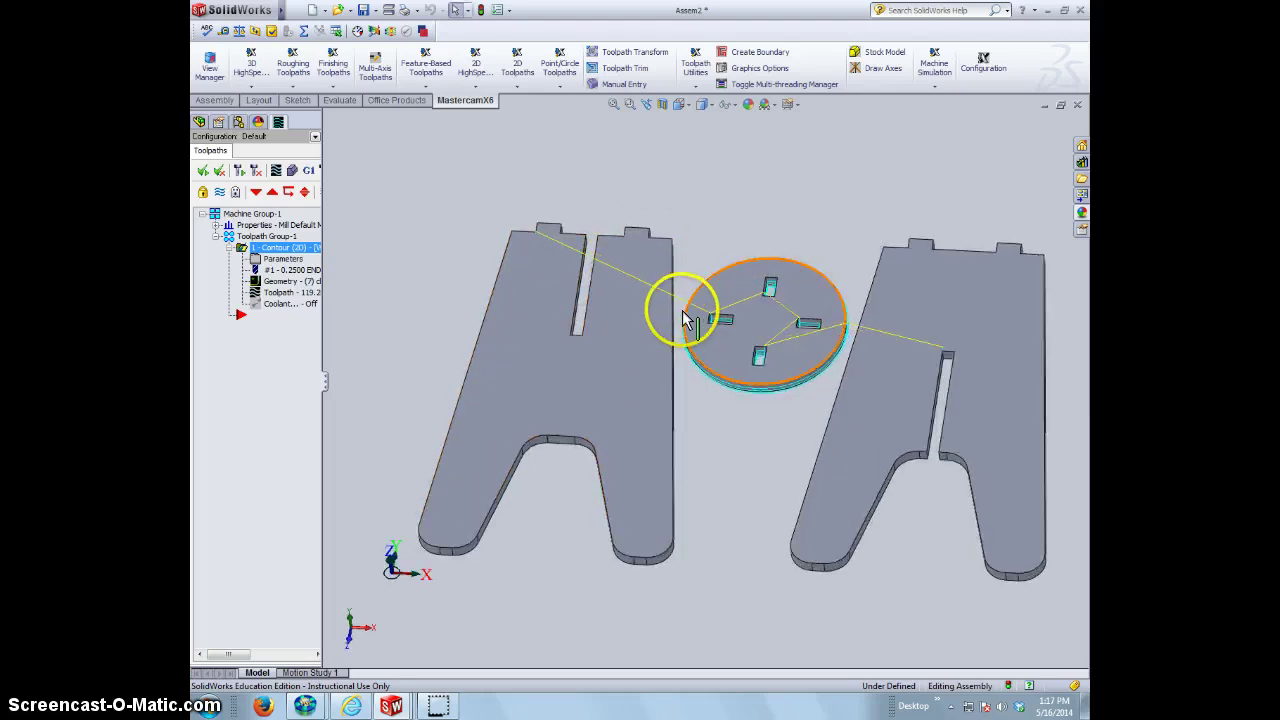
{"action": "left_click", "coordinate": [703, 105]}
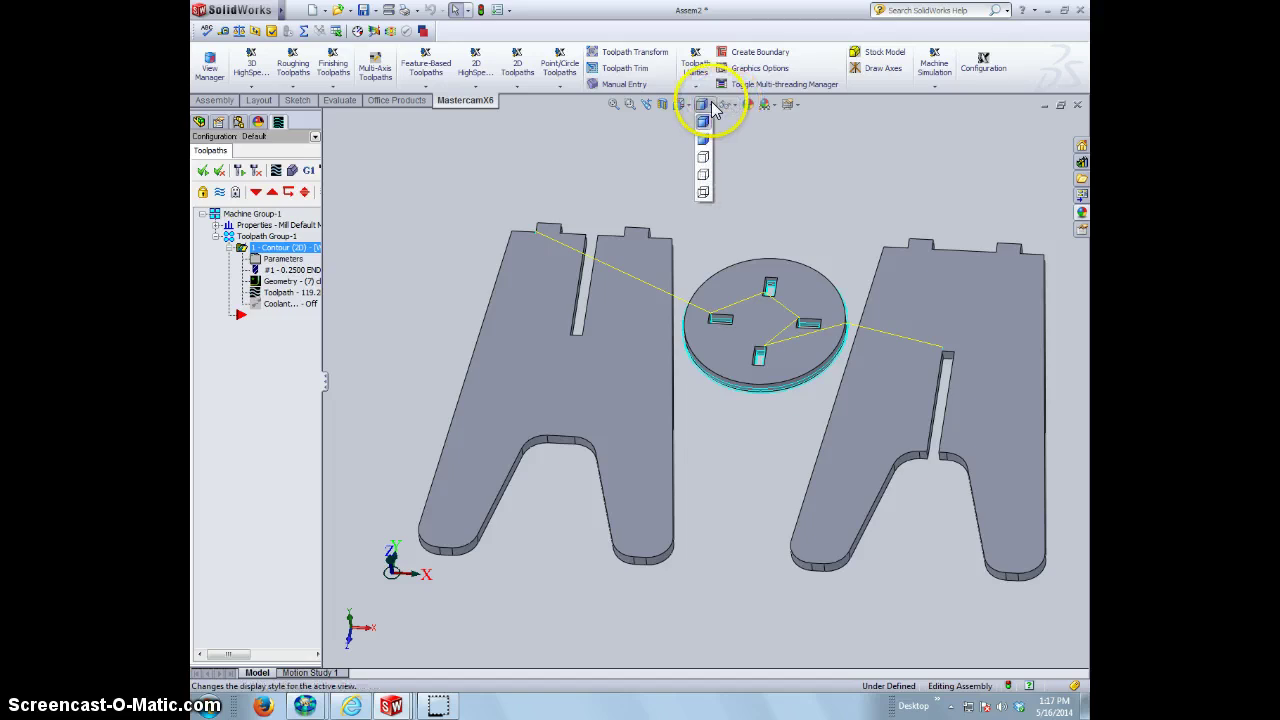
{"action": "left_click", "coordinate": [704, 193]}
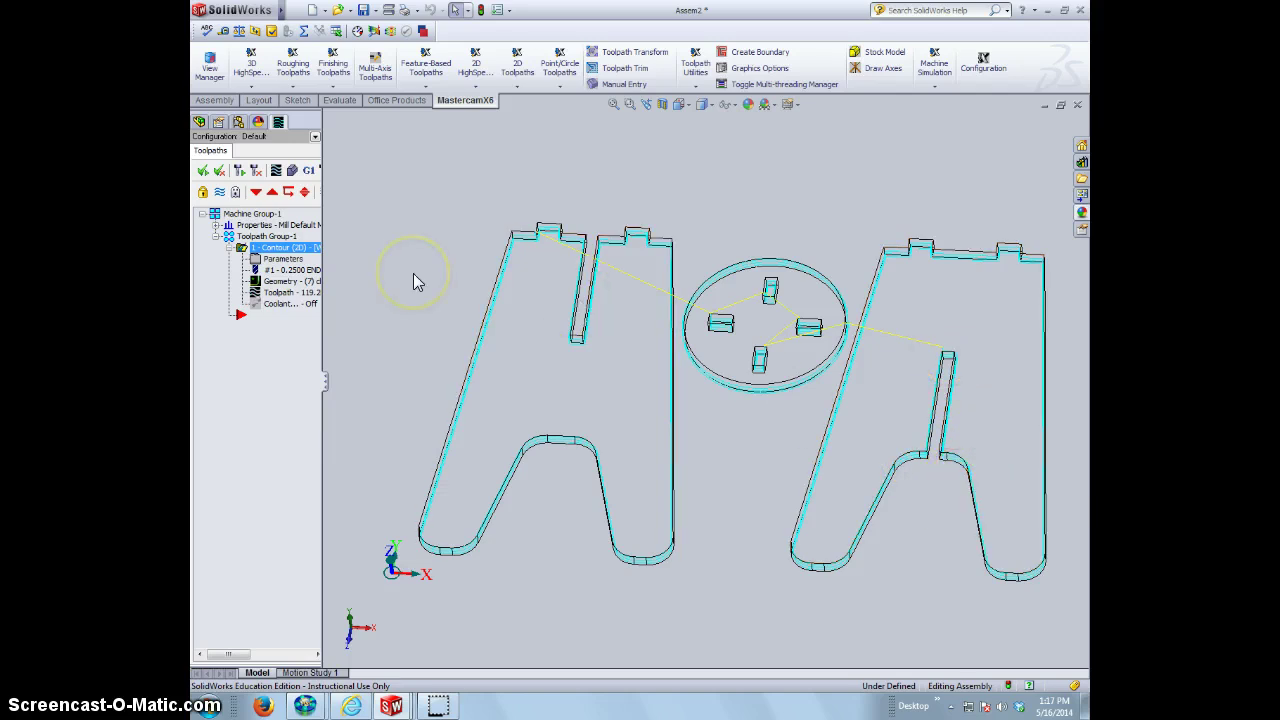
{"action": "left_click", "coordinate": [348, 282]}
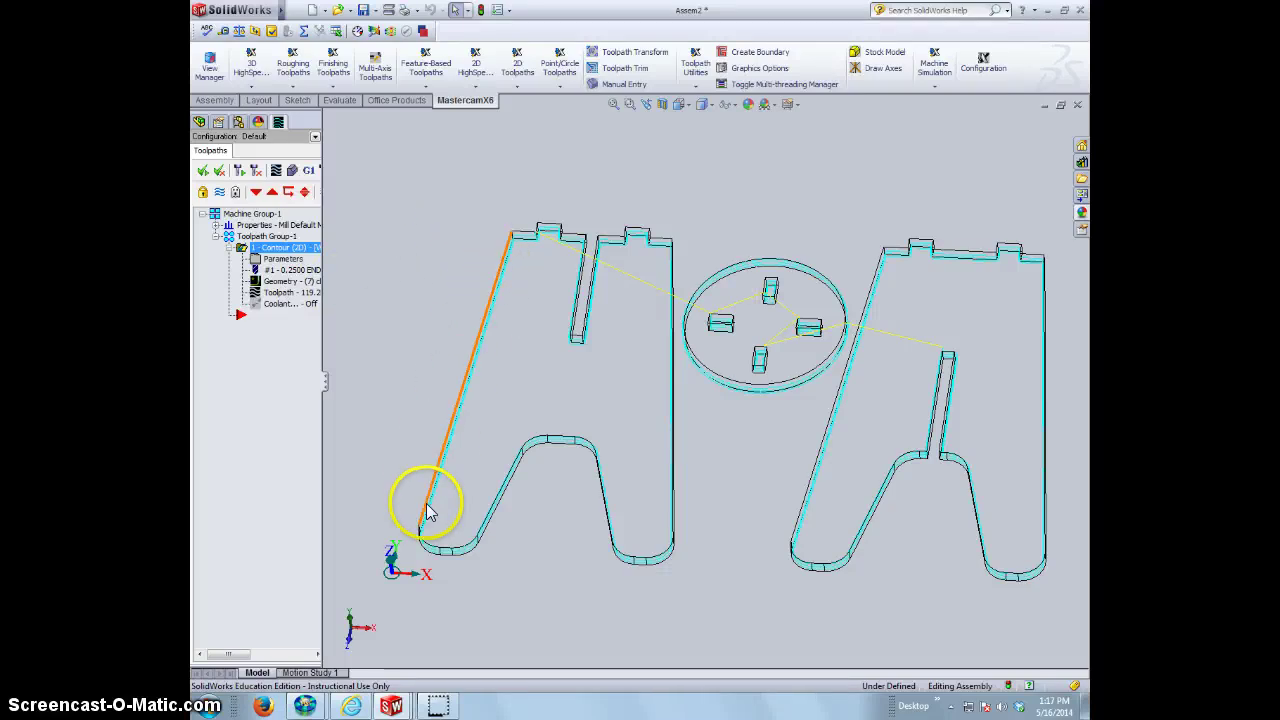
Open the contour's geometry in the Chain Manager and reverse the direction of Chain #1 on the first leg.
{"action": "left_click", "coordinate": [272, 289]}
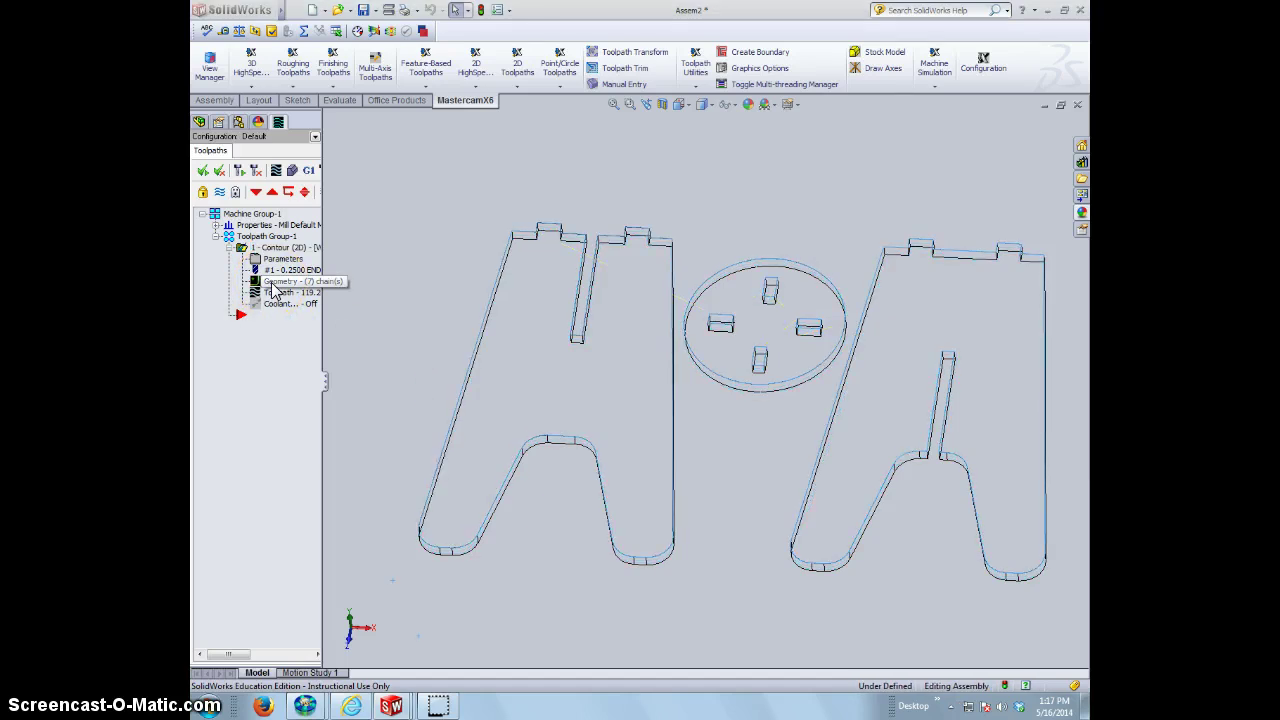
{"action": "left_click", "coordinate": [272, 289]}
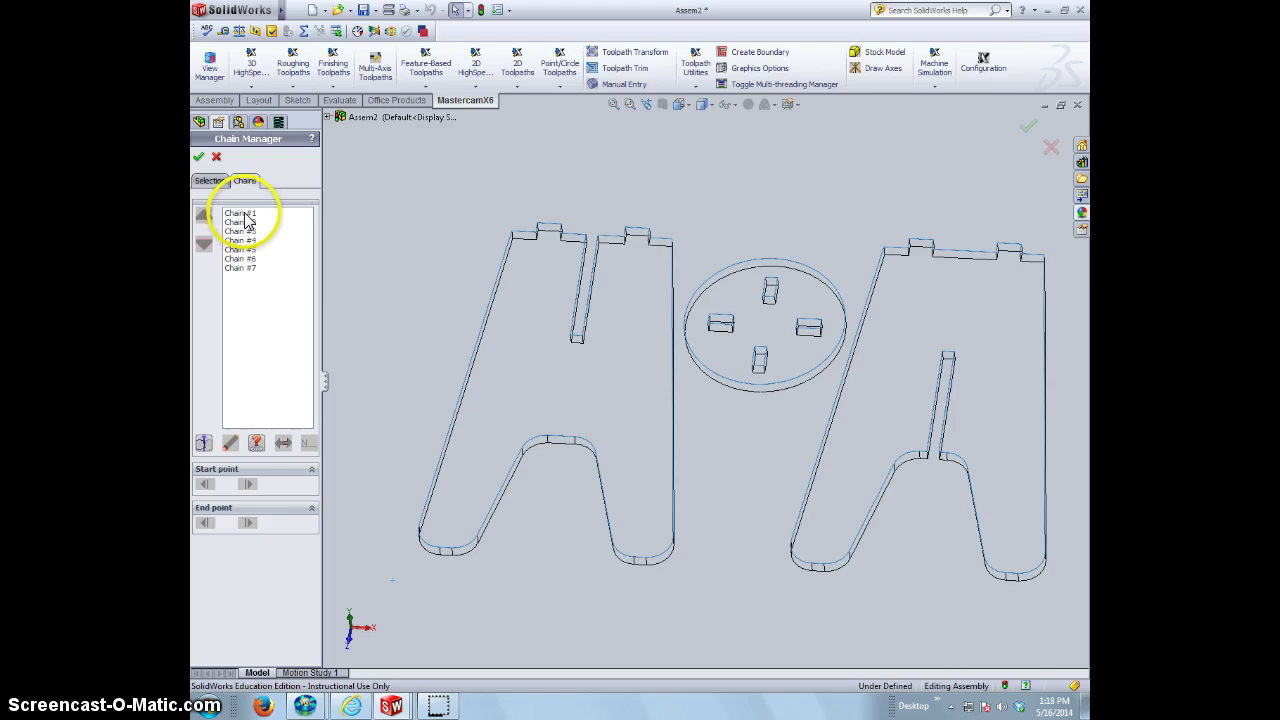
{"action": "left_click", "coordinate": [245, 214]}
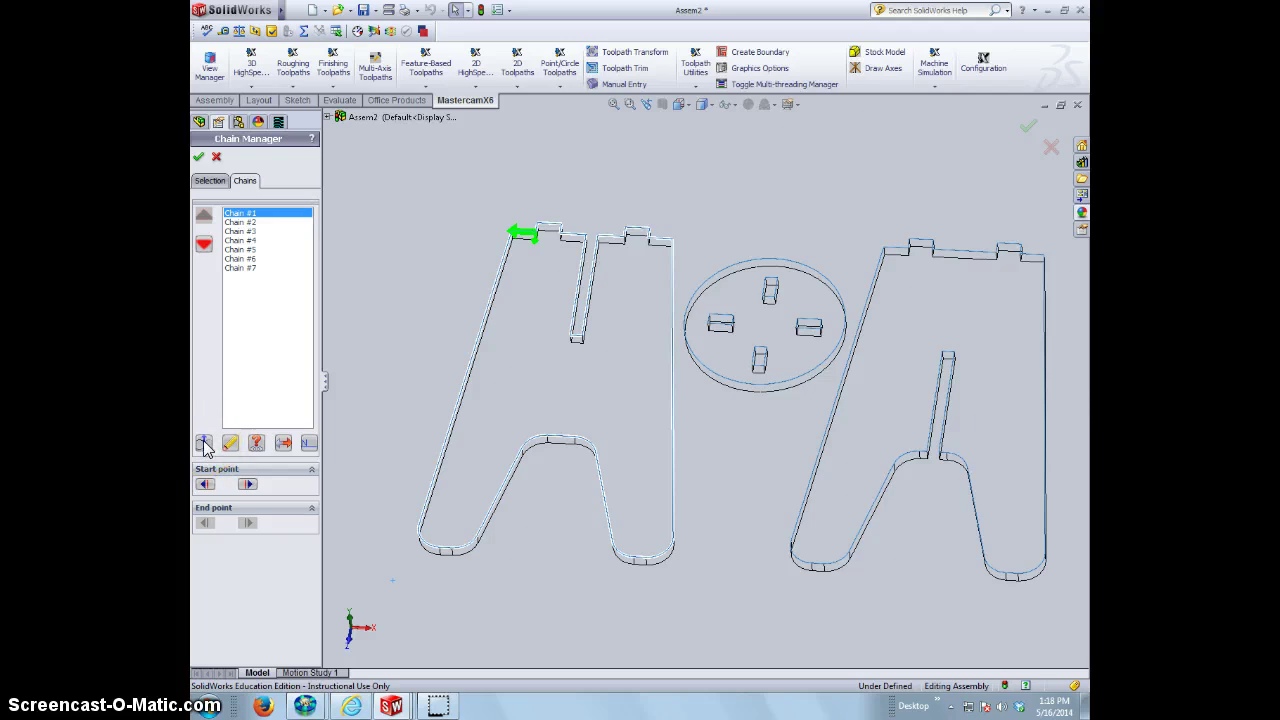
{"action": "left_click", "coordinate": [284, 447]}
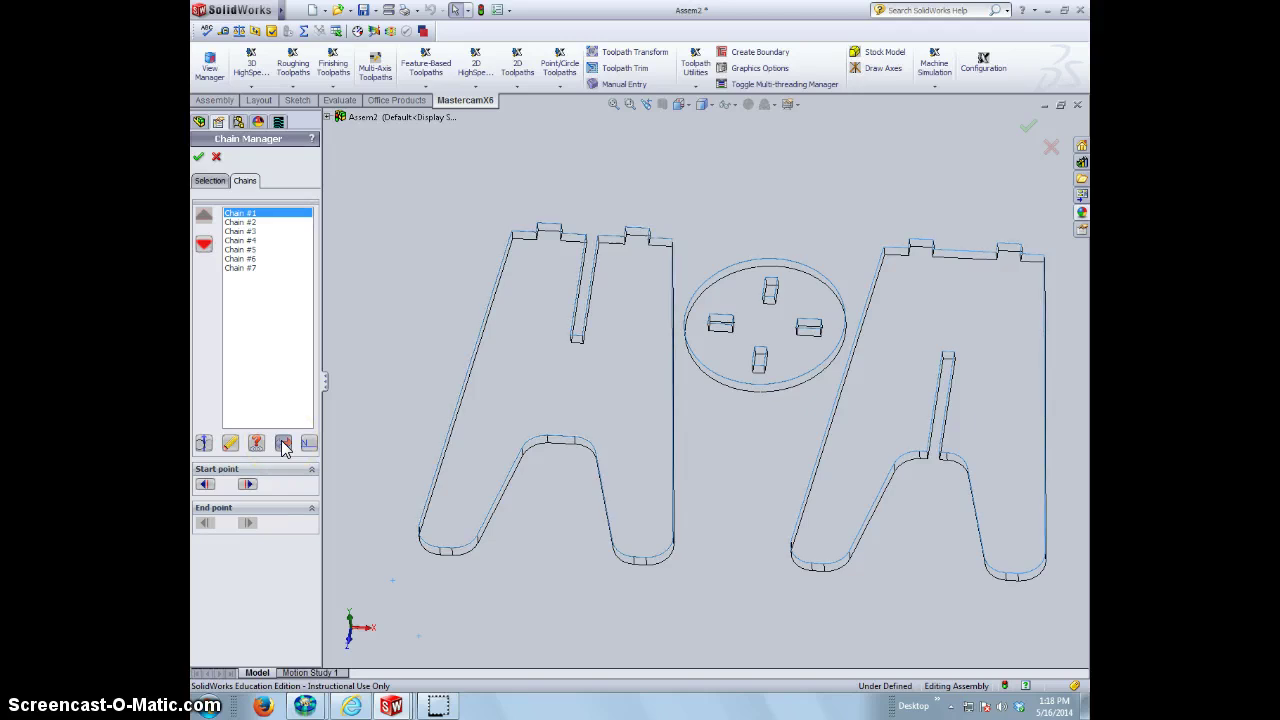
{"action": "left_click", "coordinate": [503, 238]}
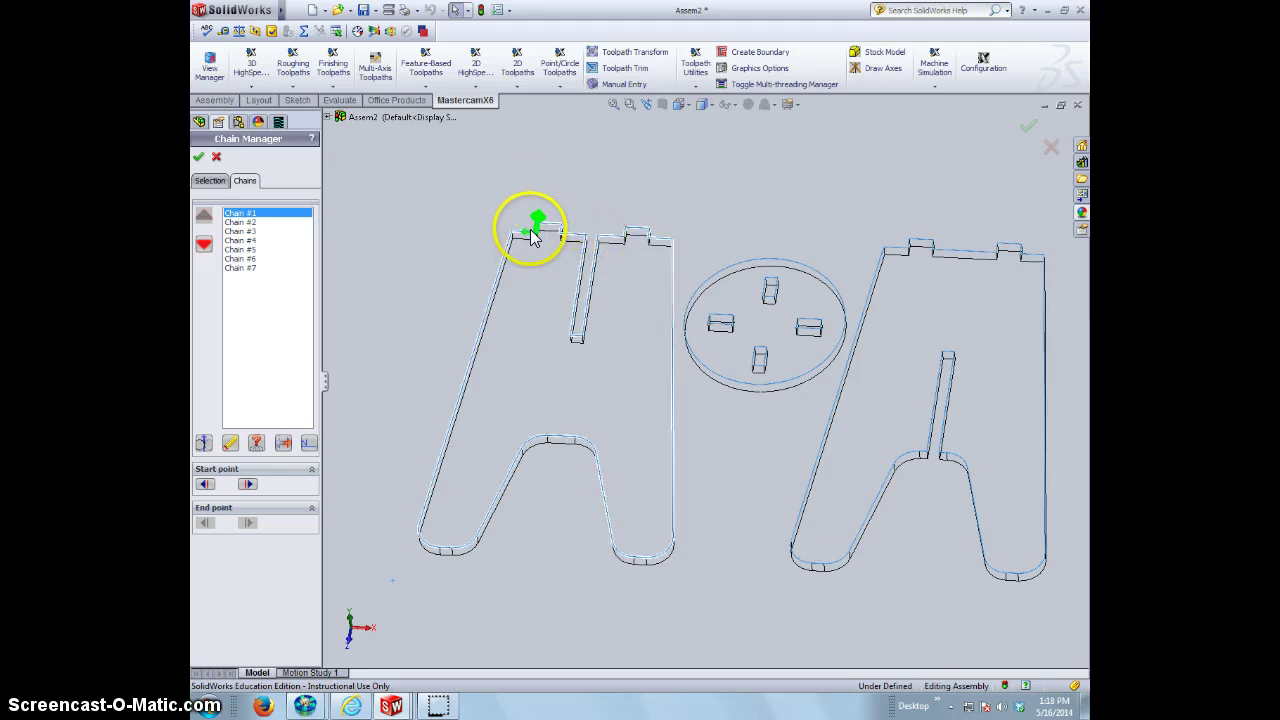
Reverse the direction of Chain #7 on the second leg and accept the chain changes.
{"action": "left_click", "coordinate": [248, 268]}
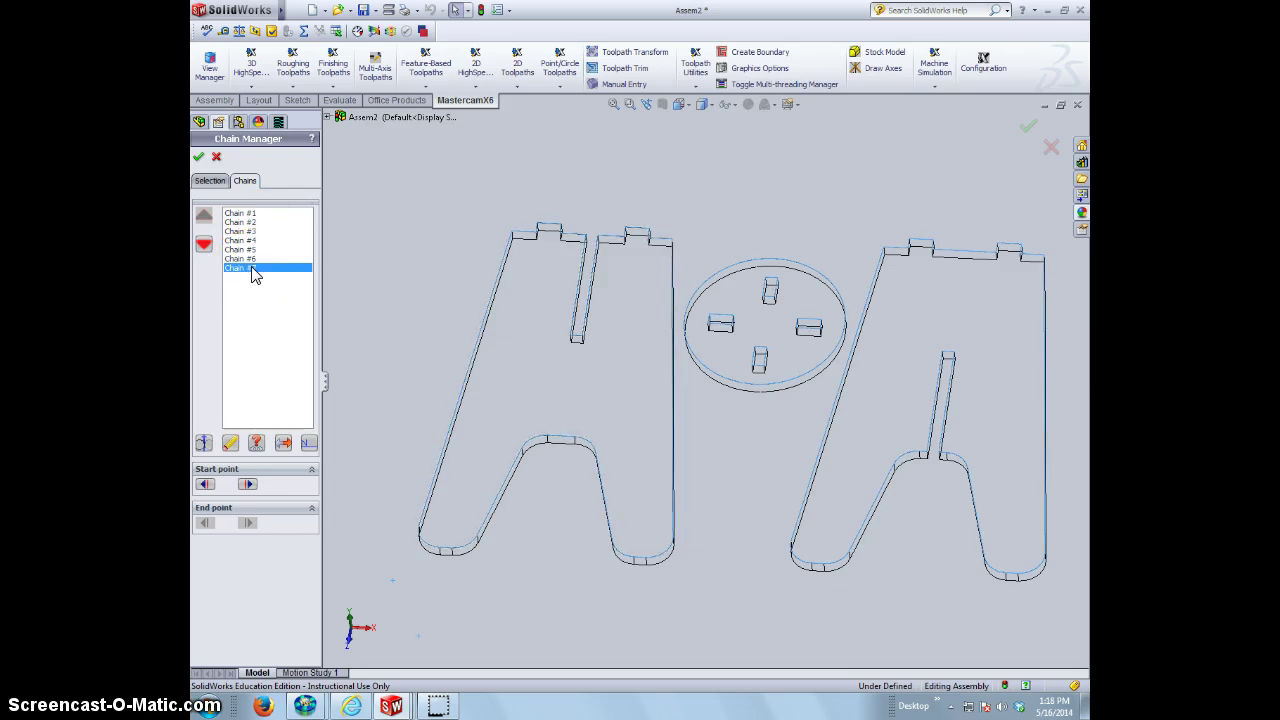
{"action": "left_click", "coordinate": [949, 347]}
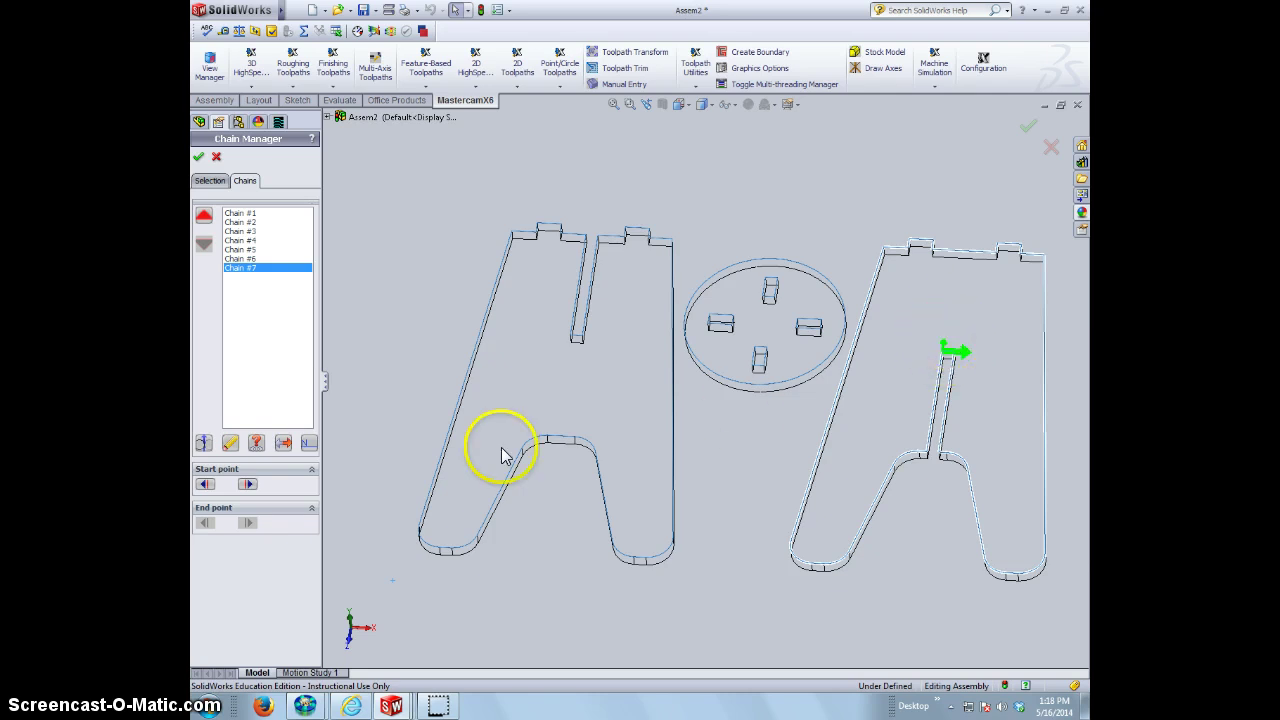
{"action": "left_click", "coordinate": [283, 443]}
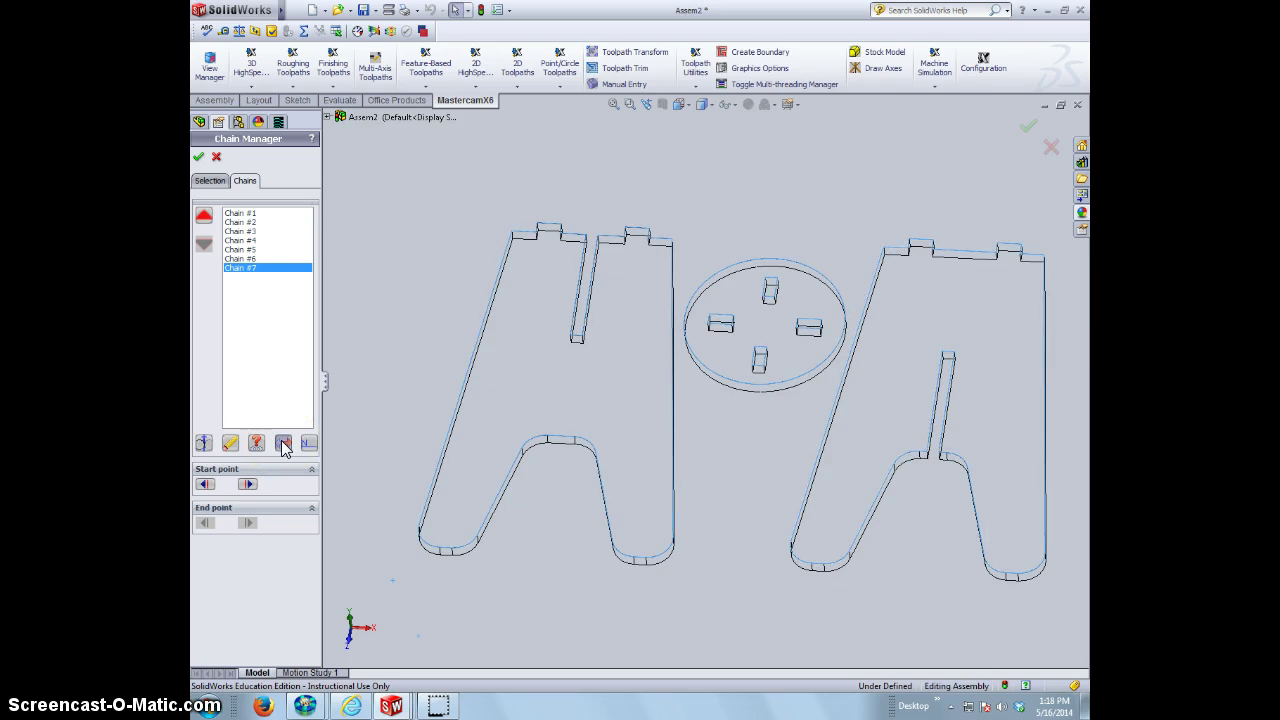
{"action": "left_click", "coordinate": [1053, 147]}
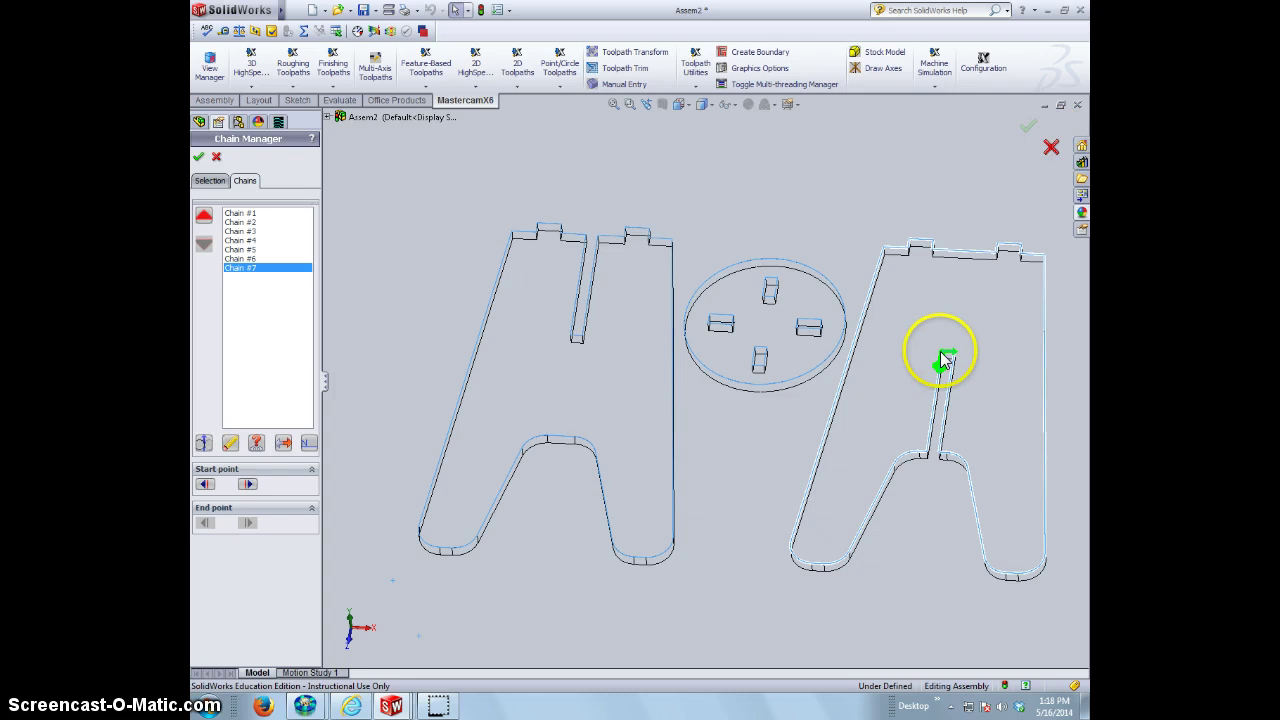
{"action": "left_click", "coordinate": [200, 160]}
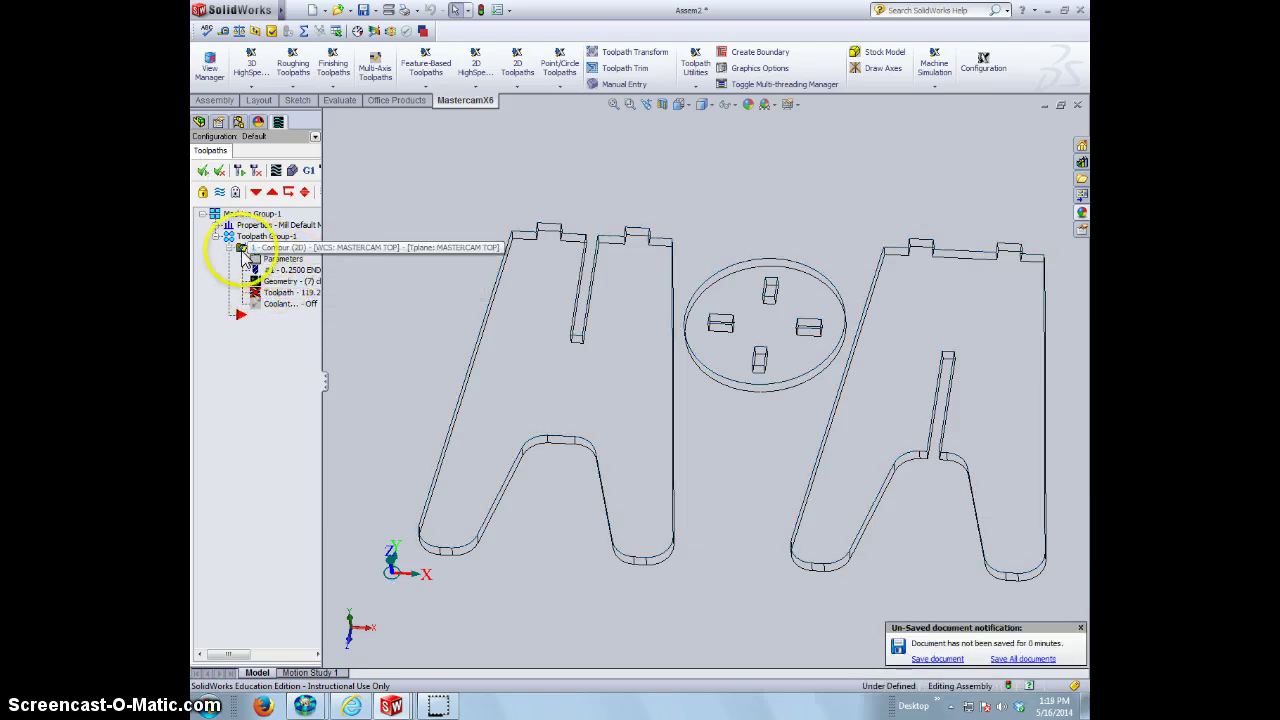
Regenerate the contour toolpath with the reversed chains and inspect the cut paths around both legs and the stool top.
{"action": "left_click", "coordinate": [203, 172]}
{"action": "left_click", "coordinate": [240, 172]}
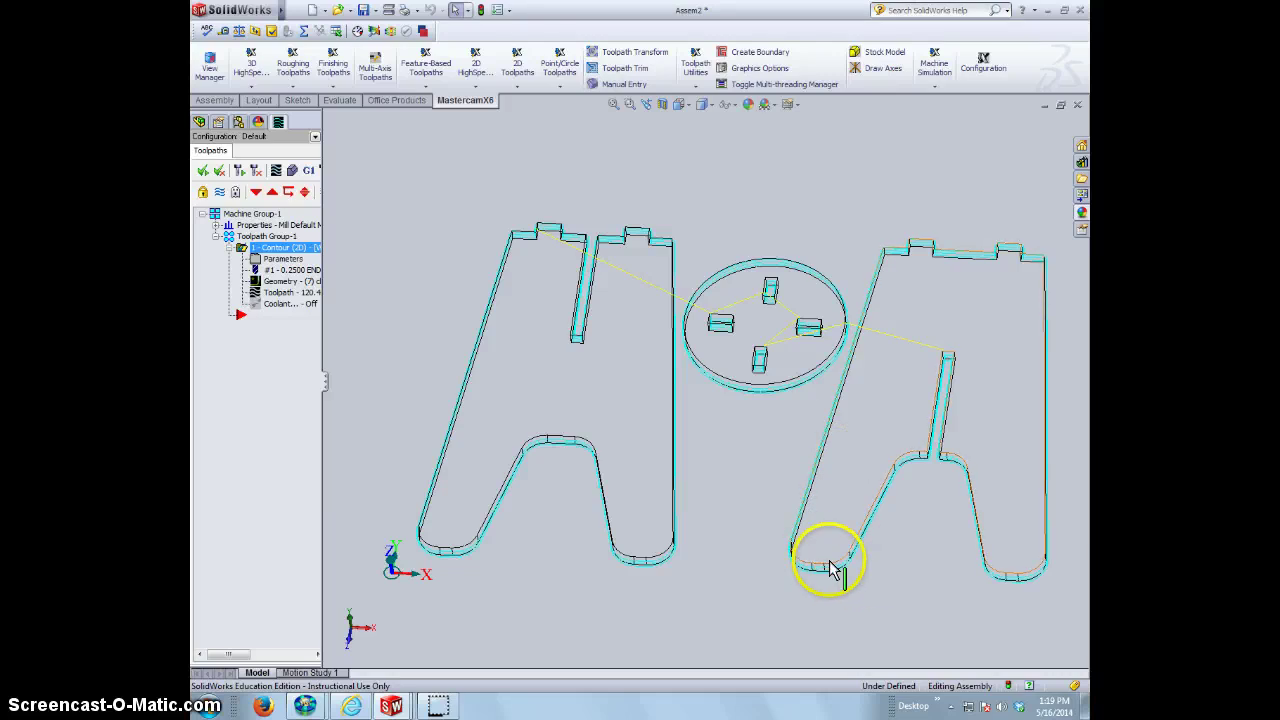
{"action": "scroll", "coordinate": [822, 548], "scroll_direction": "down", "scroll_amount": 8}
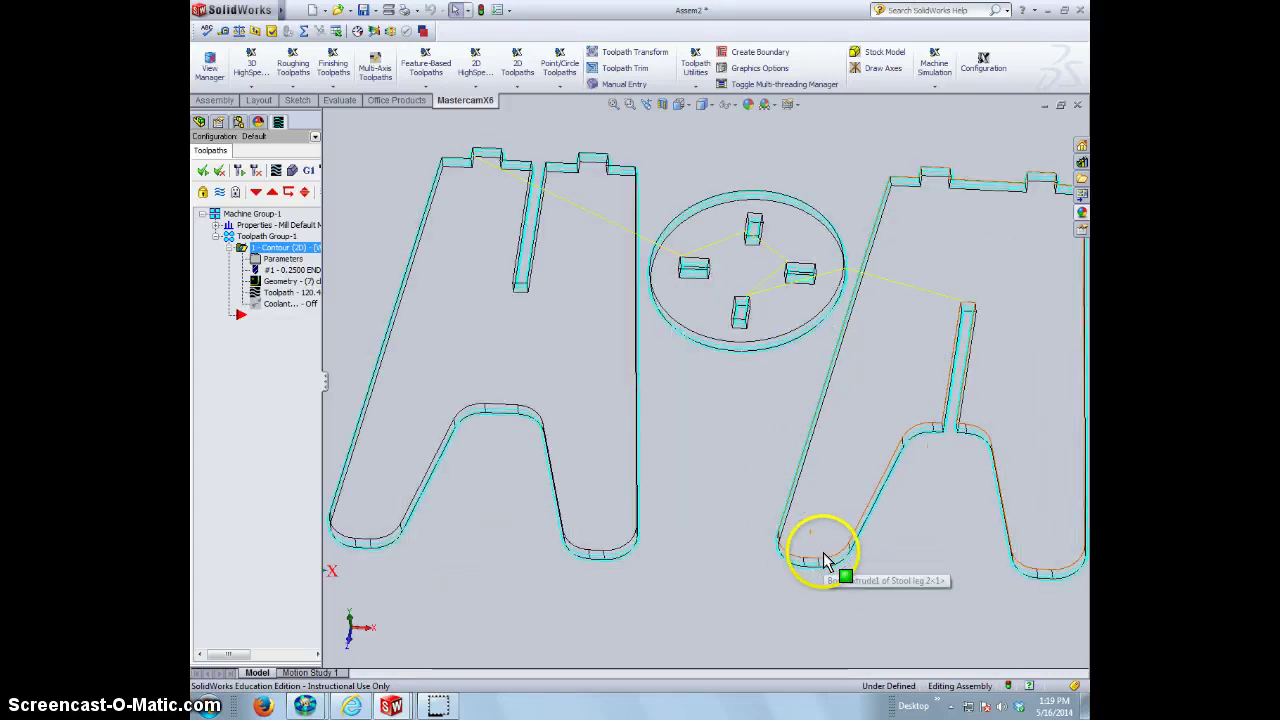
{"action": "middle_click_drag", "start_coordinate": [719, 516], "coordinate": [679, 503]}
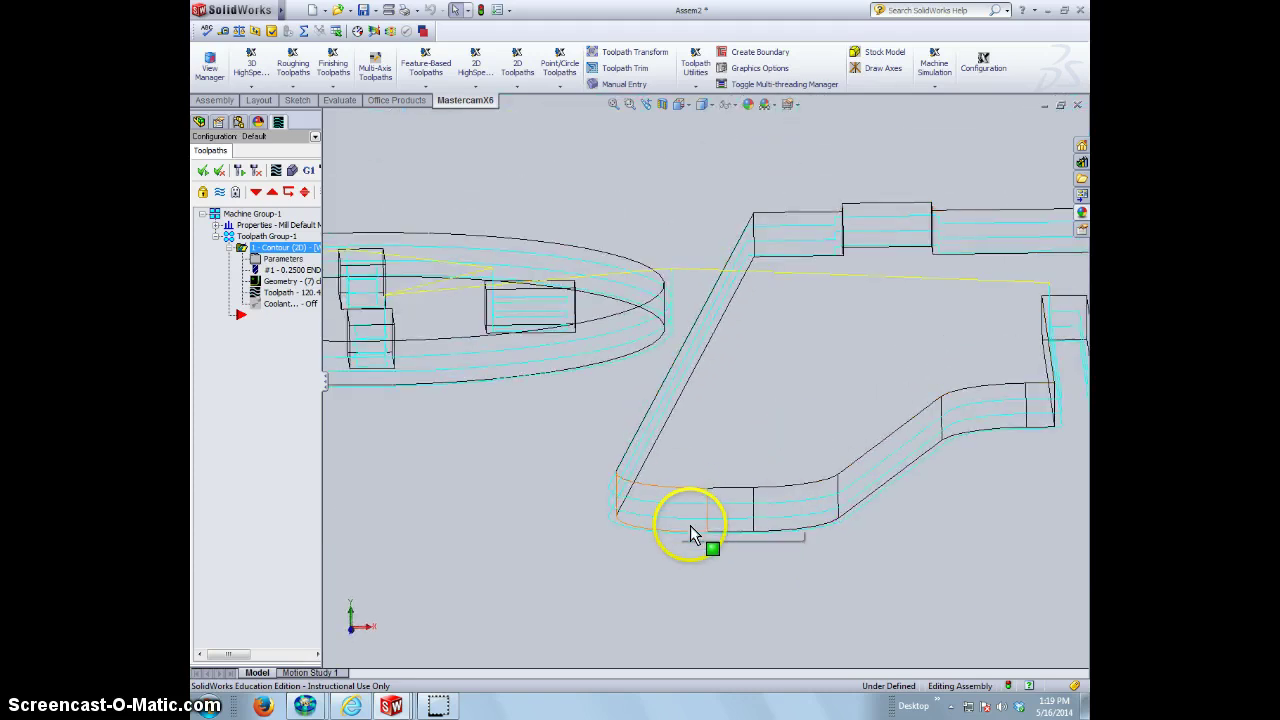
{"action": "scroll", "coordinate": [675, 553], "scroll_direction": "up", "scroll_amount": 7}
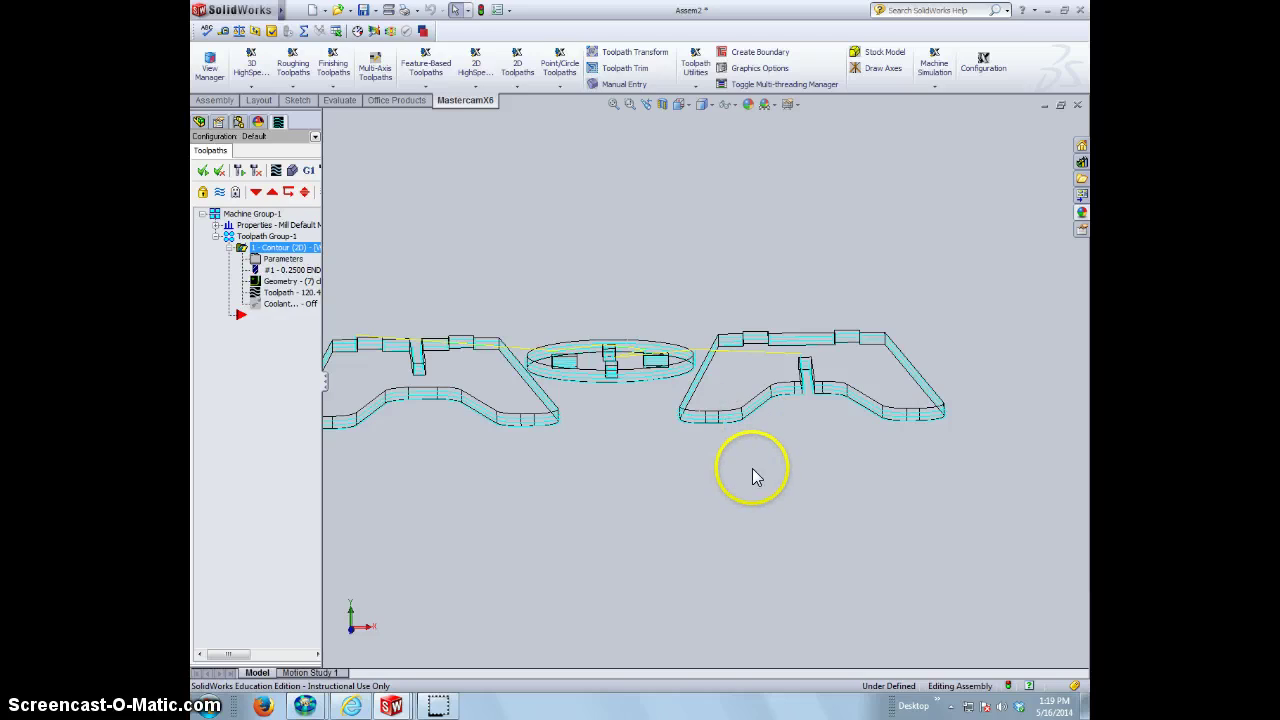
{"action": "middle_click_drag", "start_coordinate": [754, 474], "coordinate": [634, 520]}
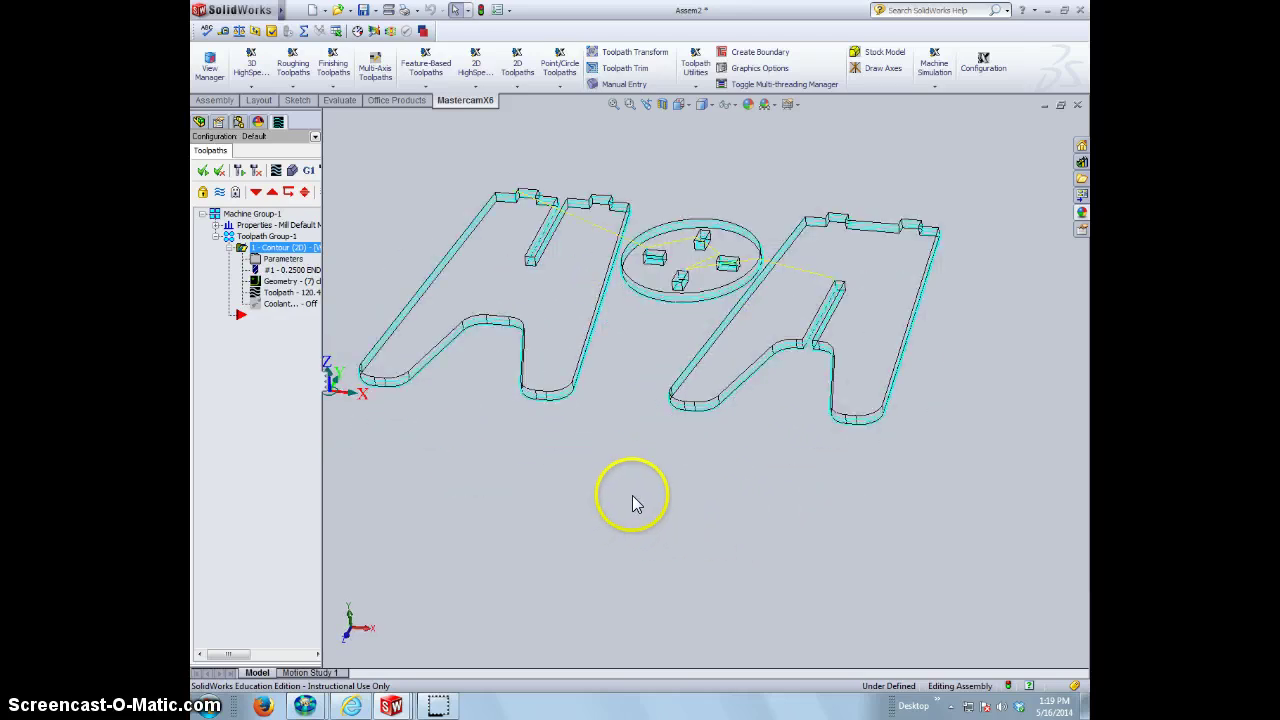
{"action": "scroll", "coordinate": [633, 496], "scroll_direction": "up", "scroll_amount": 2}
{"action": "scroll", "coordinate": [491, 216], "scroll_direction": "down", "scroll_amount": 3}
{"action": "scroll", "coordinate": [491, 216], "scroll_direction": "up", "scroll_amount": 2}
{"action": "scroll", "coordinate": [1023, 349], "scroll_direction": "down", "scroll_amount": 2}
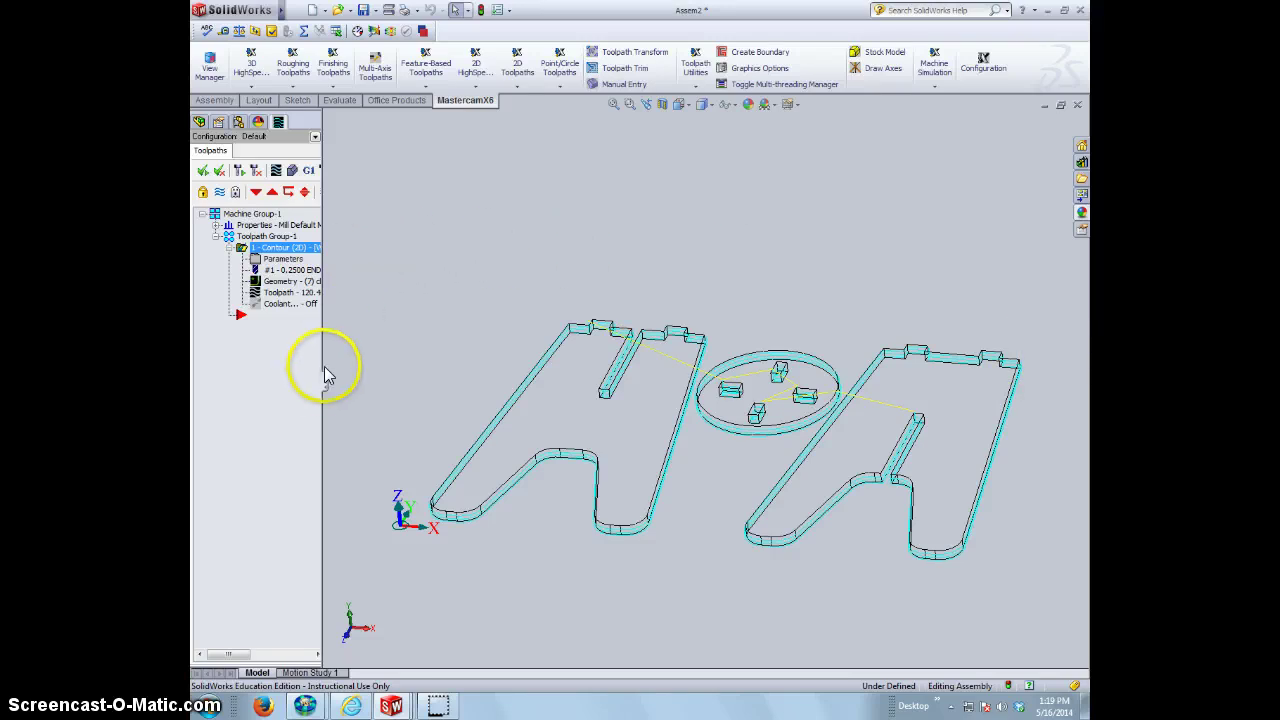
Run the Verify simulation of the contour operation, check the simulated stock from a low angle and close it.
{"action": "left_click_drag", "start_coordinate": [323, 366], "coordinate": [398, 388]}
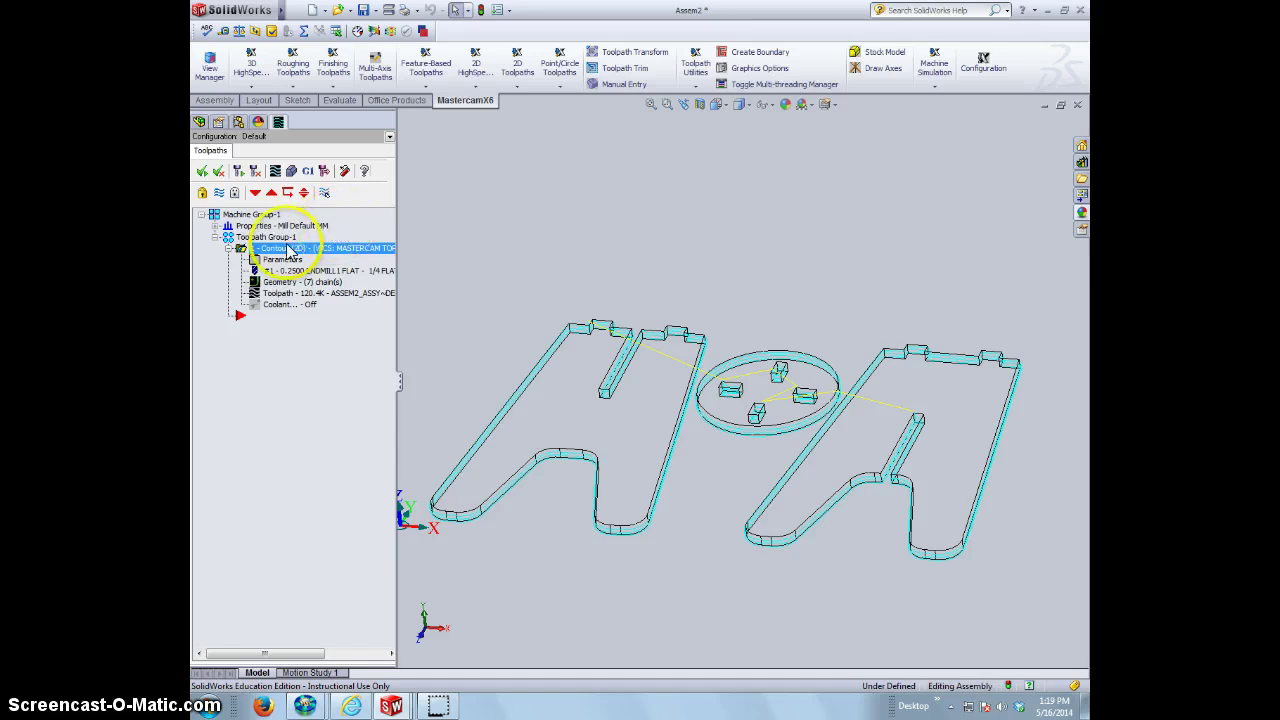
{"action": "left_click", "coordinate": [295, 172]}
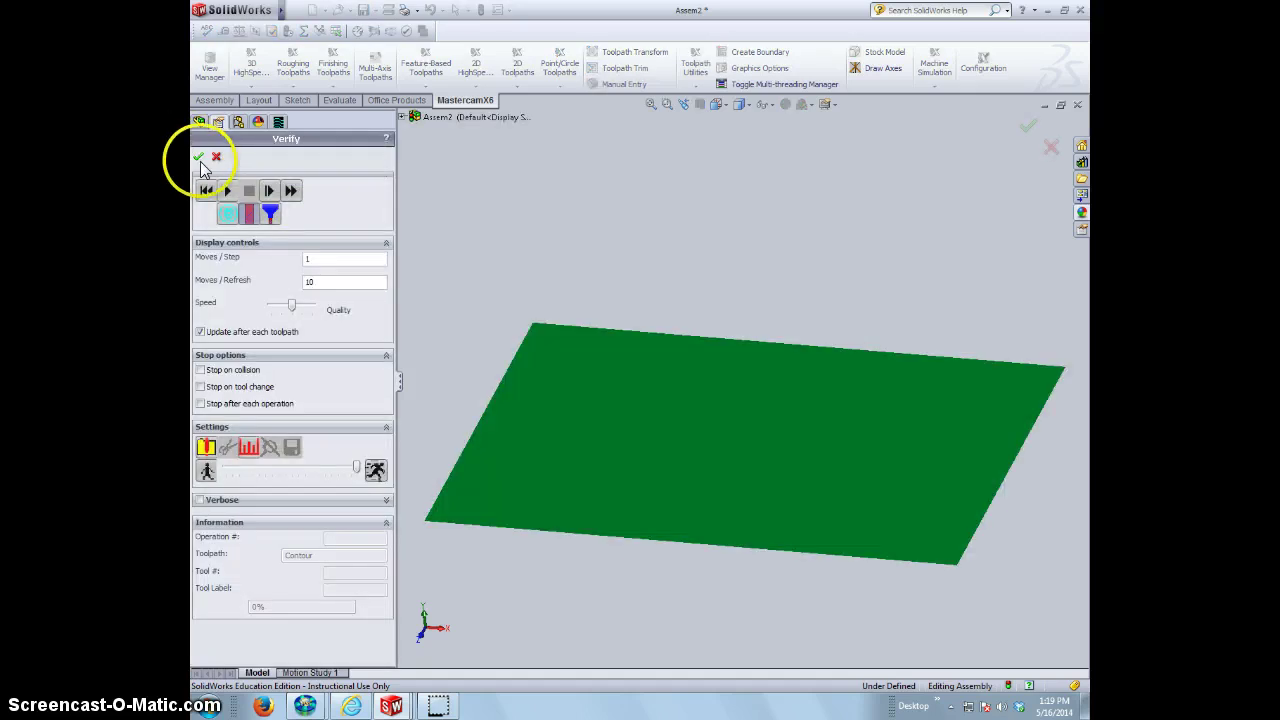
{"action": "left_click", "coordinate": [228, 190]}
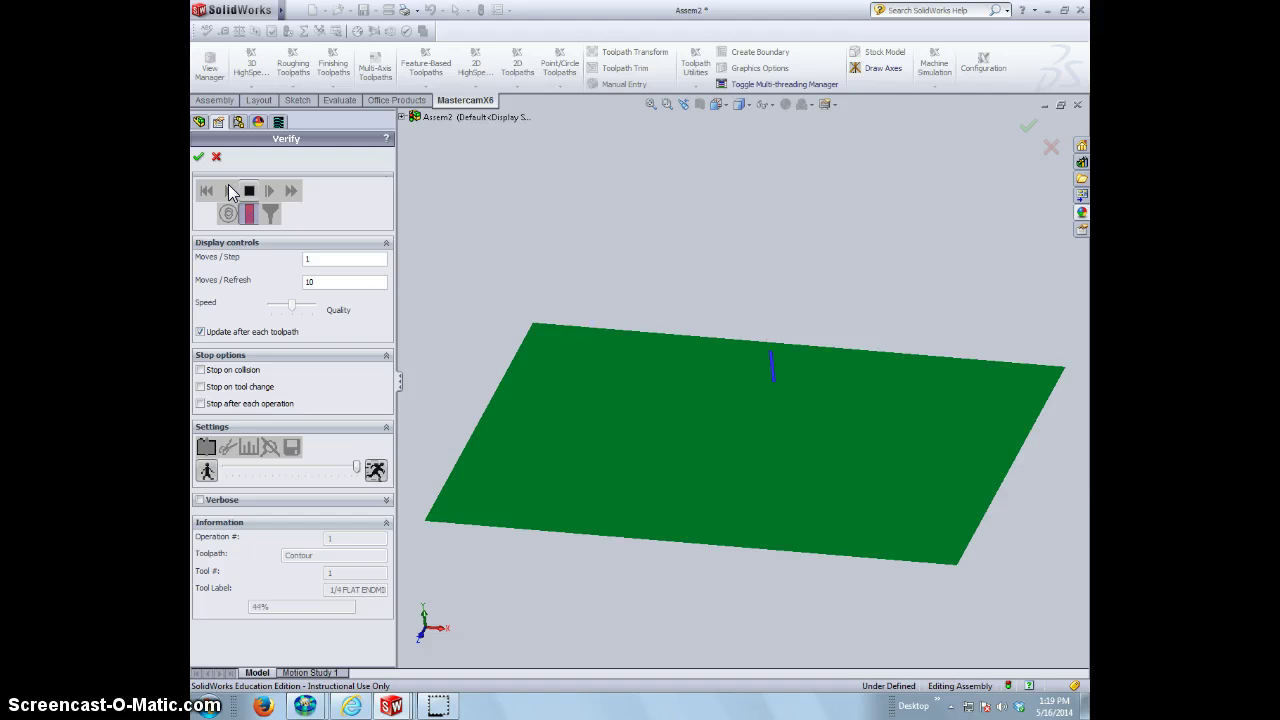
{"action": "middle_click_drag", "start_coordinate": [760, 436], "coordinate": [845, 365]}
{"action": "middle_click_drag", "start_coordinate": [749, 423], "coordinate": [737, 437]}
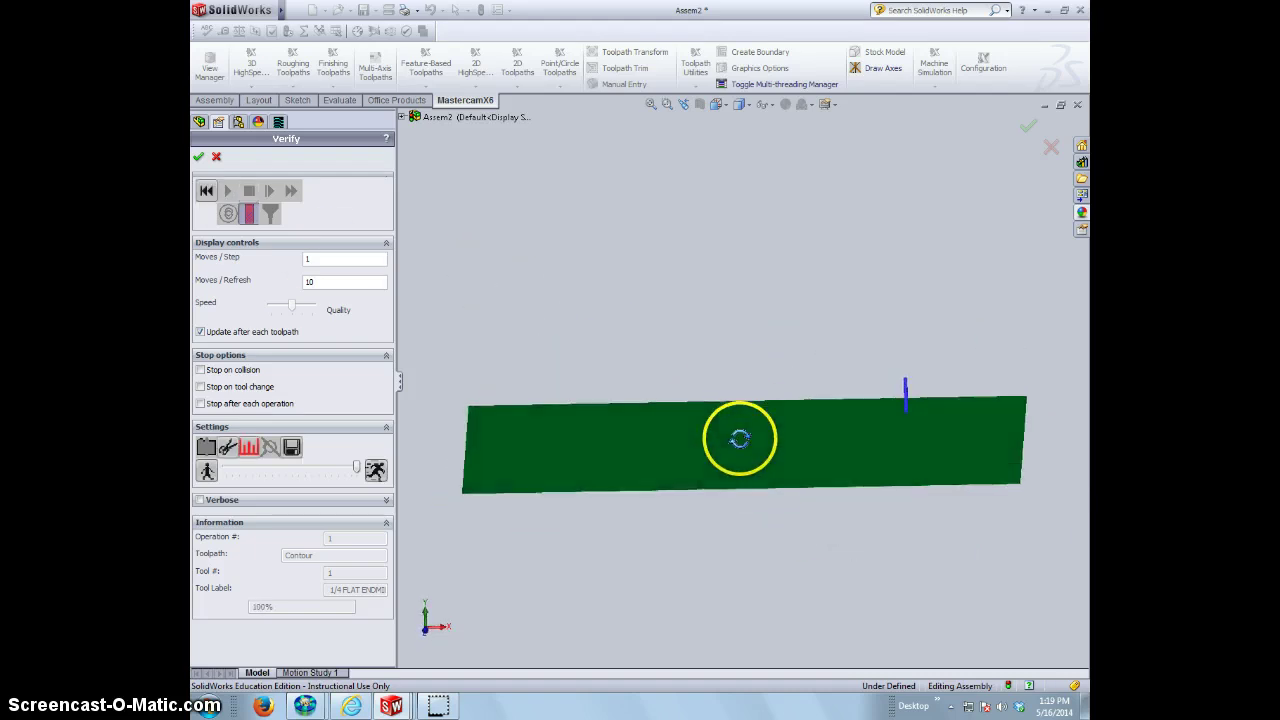
{"action": "left_click", "coordinate": [216, 157]}
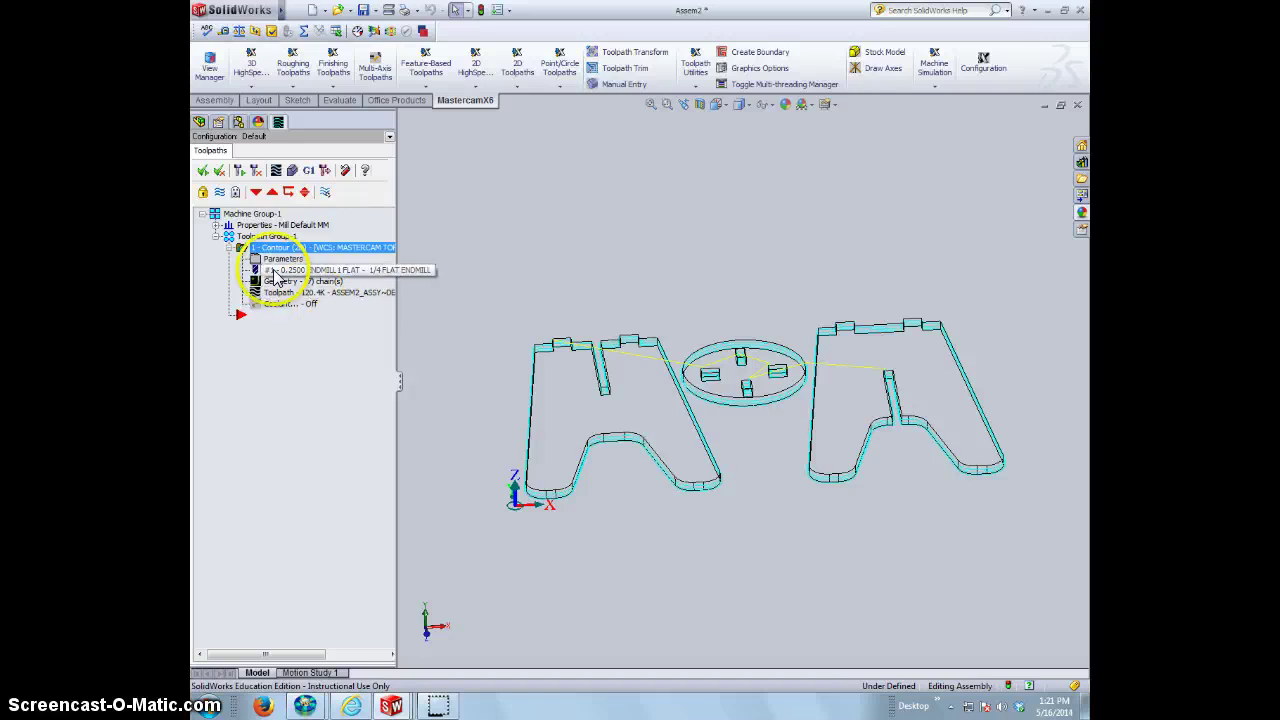
In the machine group's stock setup, define rectangular stock measuring 48.0 in Y, 48.0 in X and 0.75 in Z.
{"action": "left_click", "coordinate": [215, 227]}
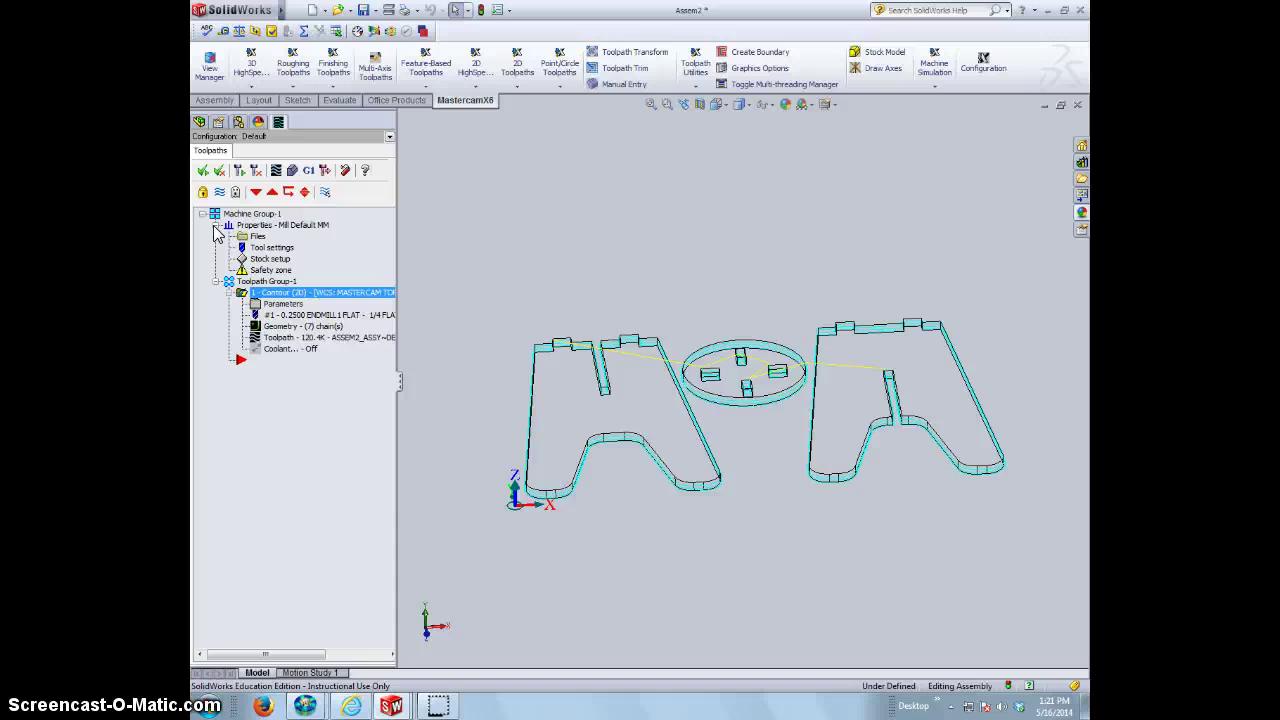
{"action": "left_click", "coordinate": [215, 227]}
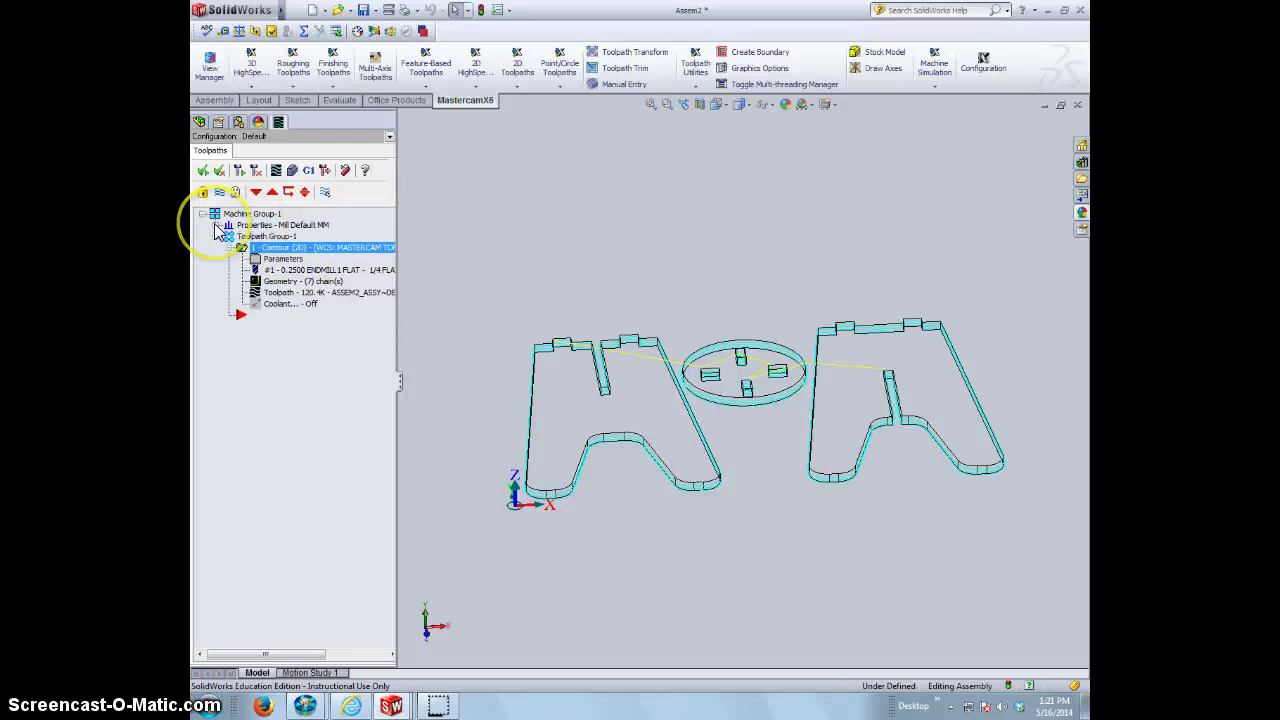
{"action": "left_click", "coordinate": [215, 227]}
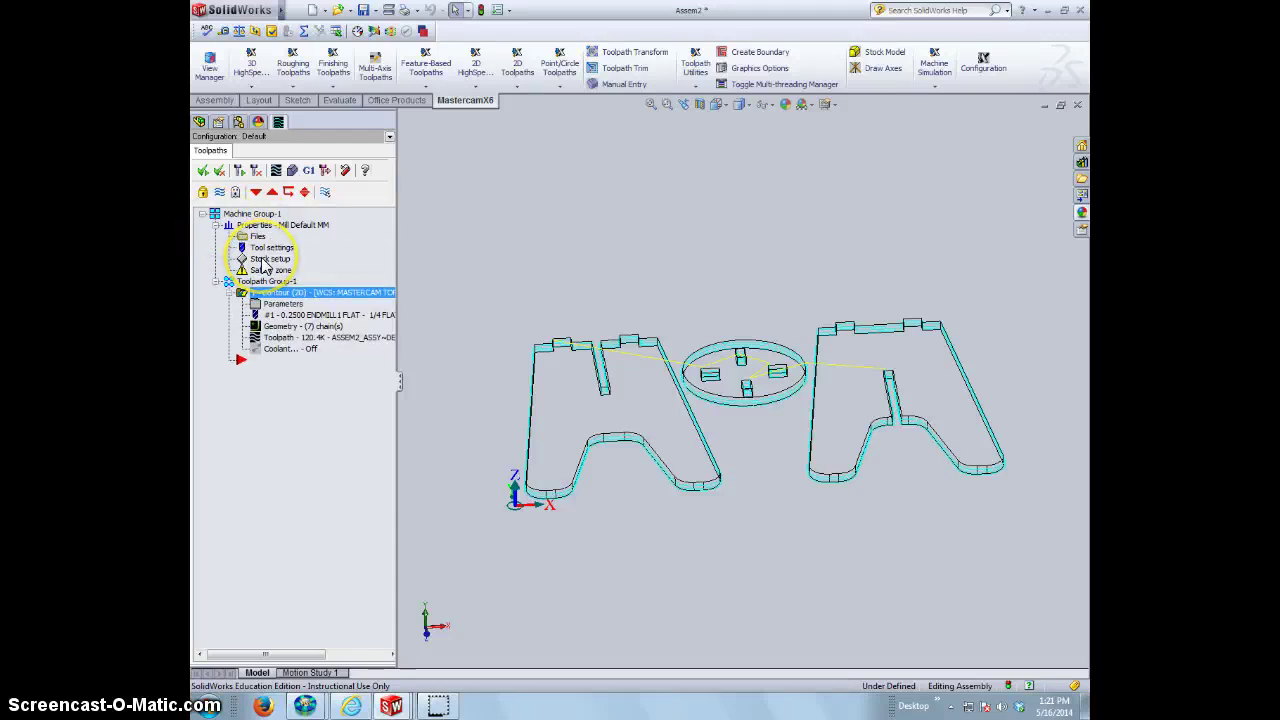
{"action": "double_click", "coordinate": [268, 258]}
{"action": "left_click", "coordinate": [363, 238]}
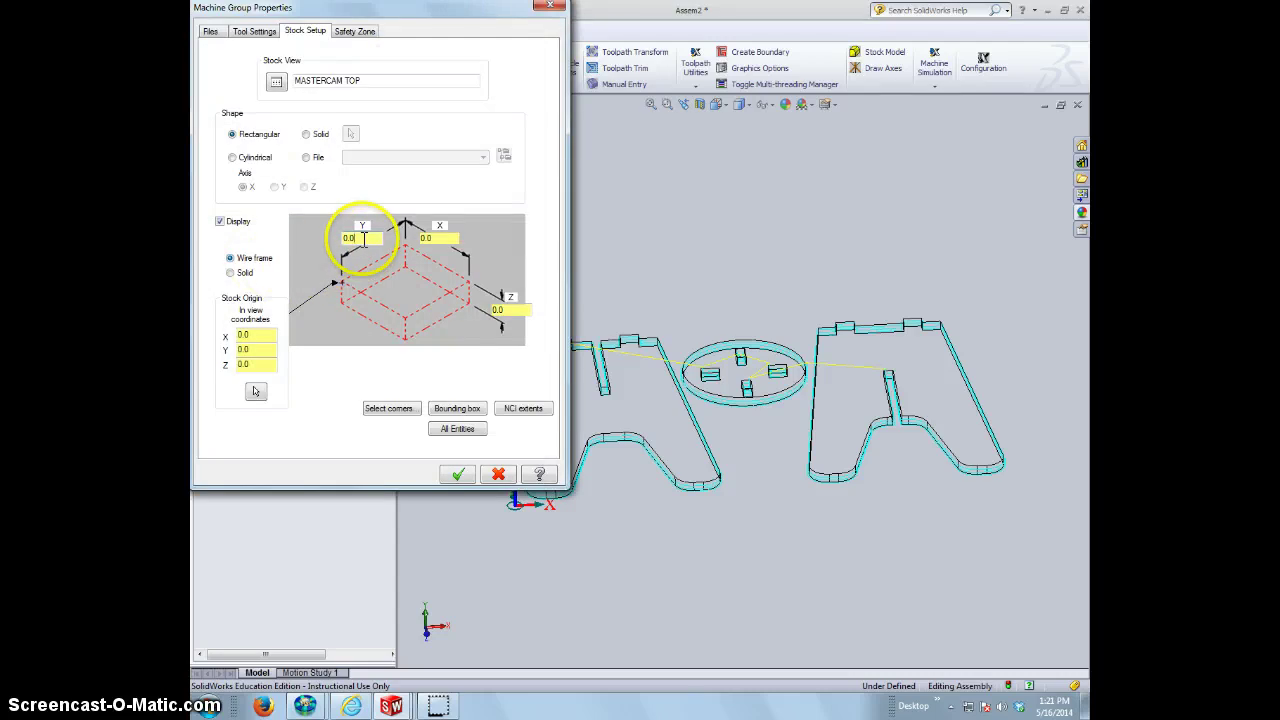
{"action": "left_click_drag", "start_coordinate": [364, 238], "coordinate": [332, 238]}
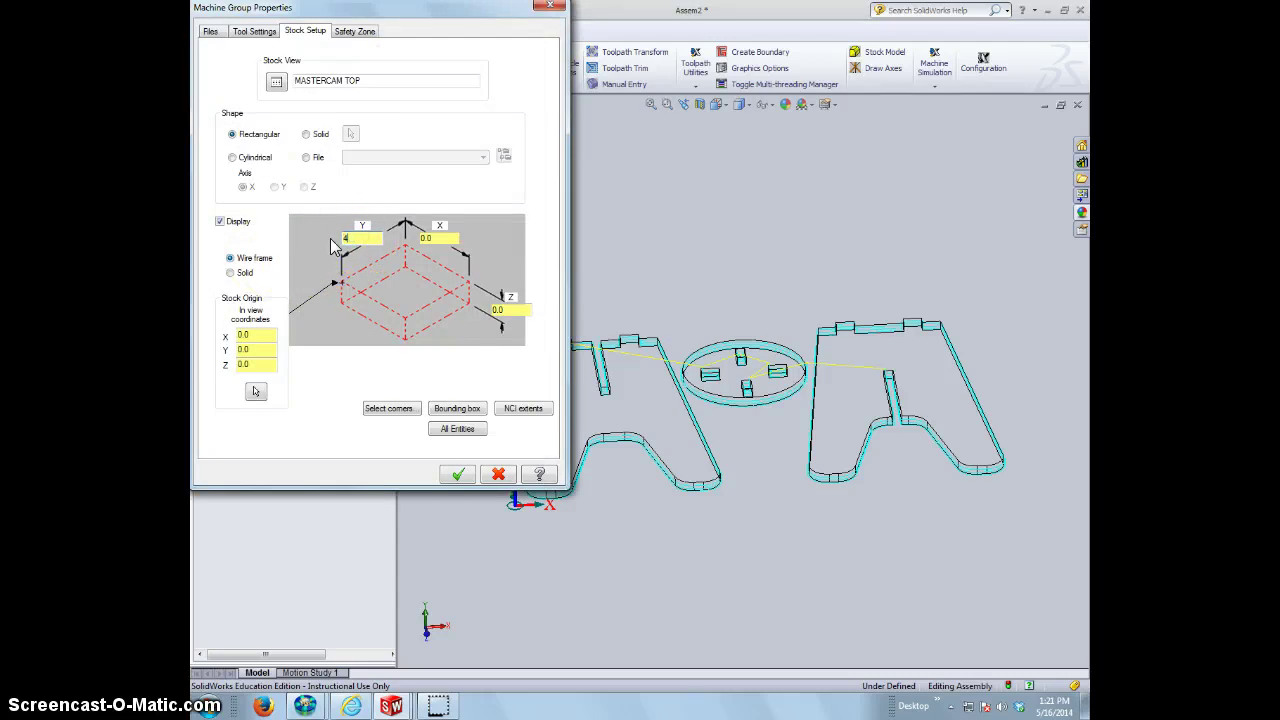
{"action": "left_click_drag", "start_coordinate": [434, 238], "coordinate": [414, 238]}
{"action": "type", "text": "4"}
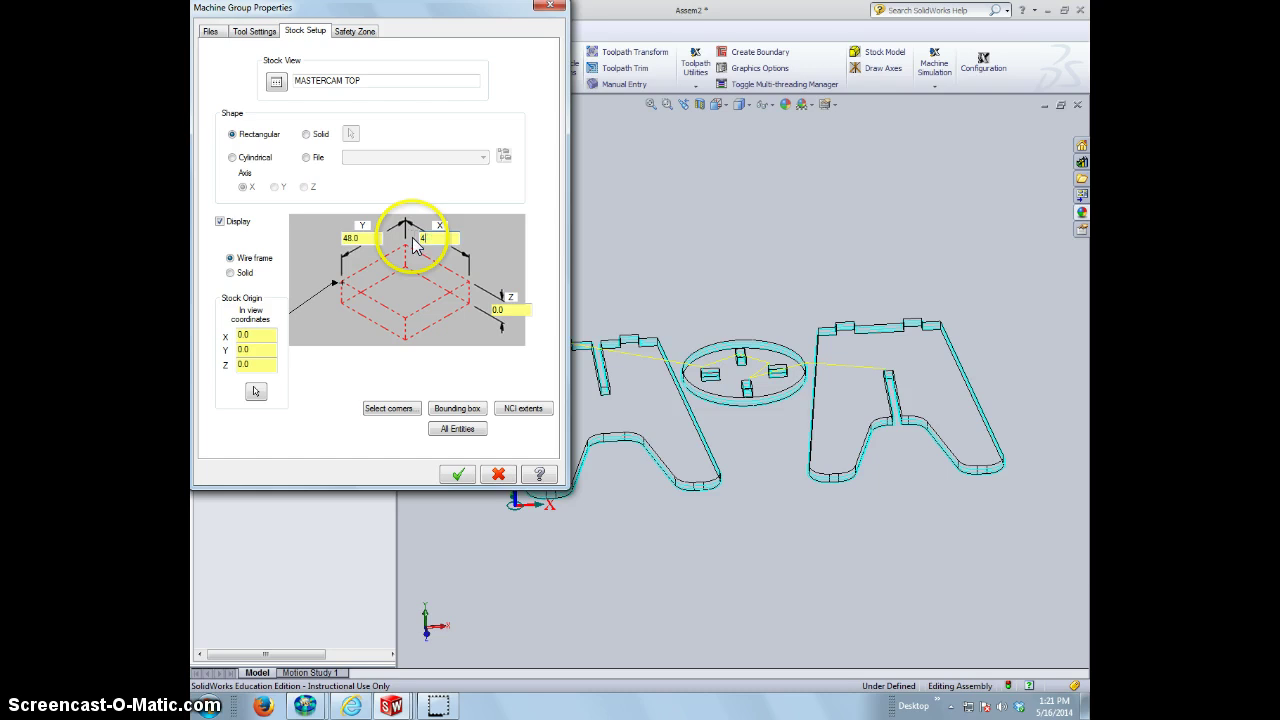
{"action": "type", "text": "8.0"}
{"action": "left_click_drag", "start_coordinate": [502, 310], "coordinate": [485, 309]}
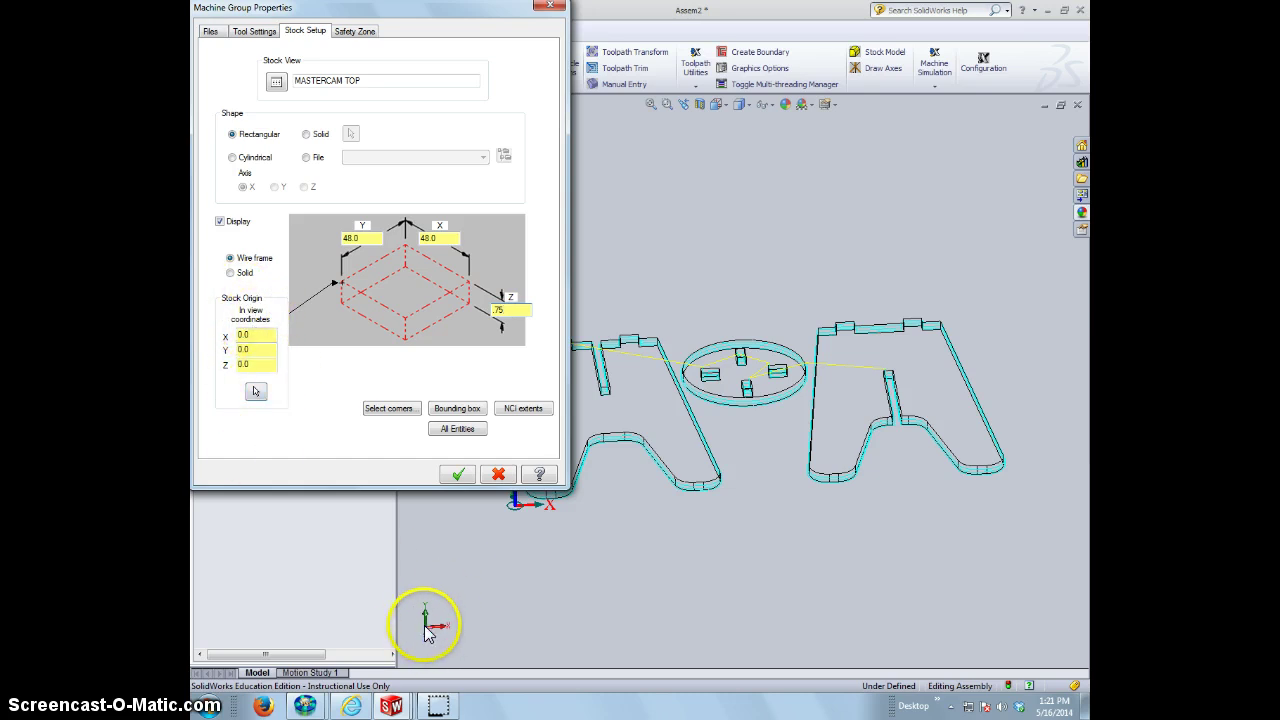
Set the stock origin from the vertex at the outer foot of the first leg and accept the stock setup.
{"action": "left_click", "coordinate": [256, 392]}
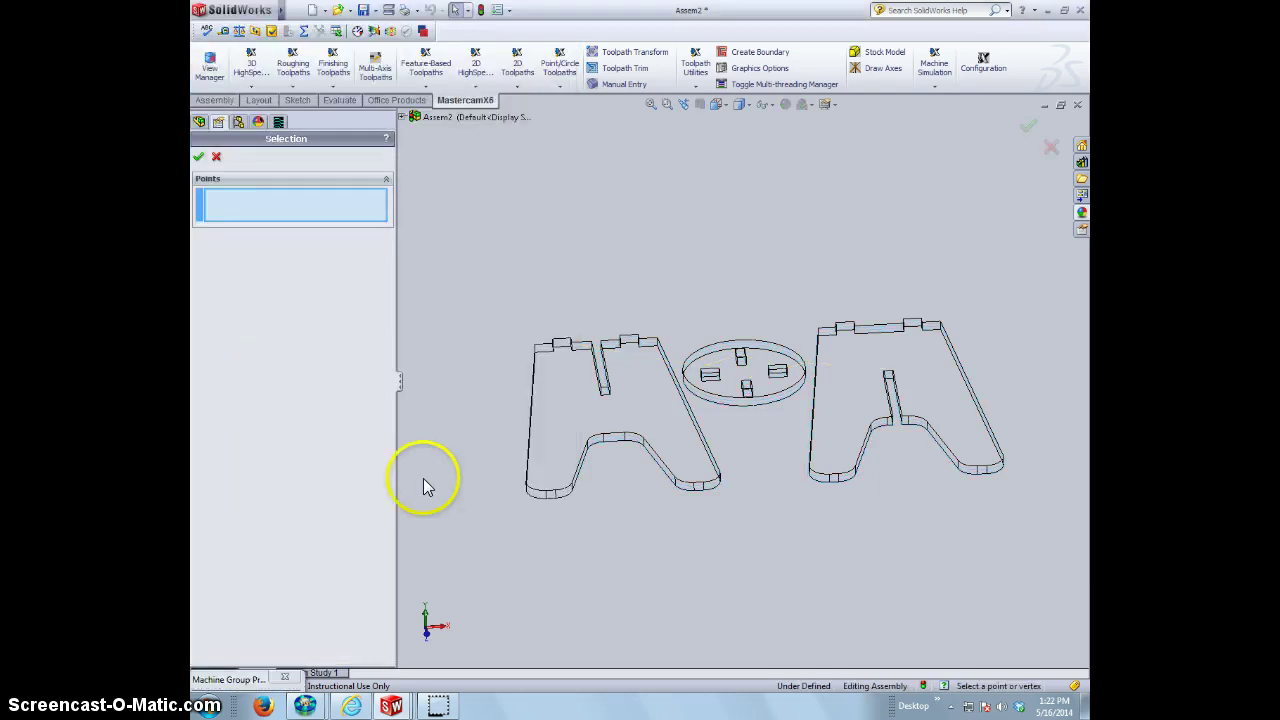
{"action": "left_click", "coordinate": [525, 483]}
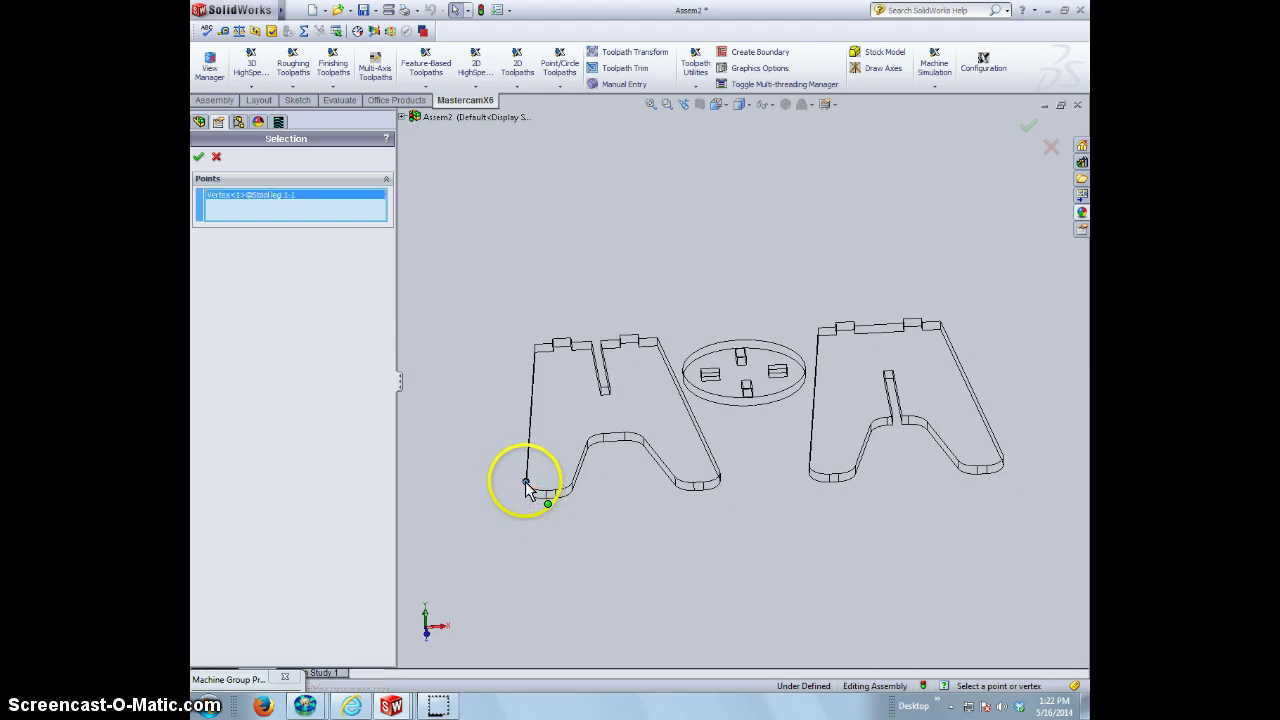
{"action": "left_click", "coordinate": [199, 160]}
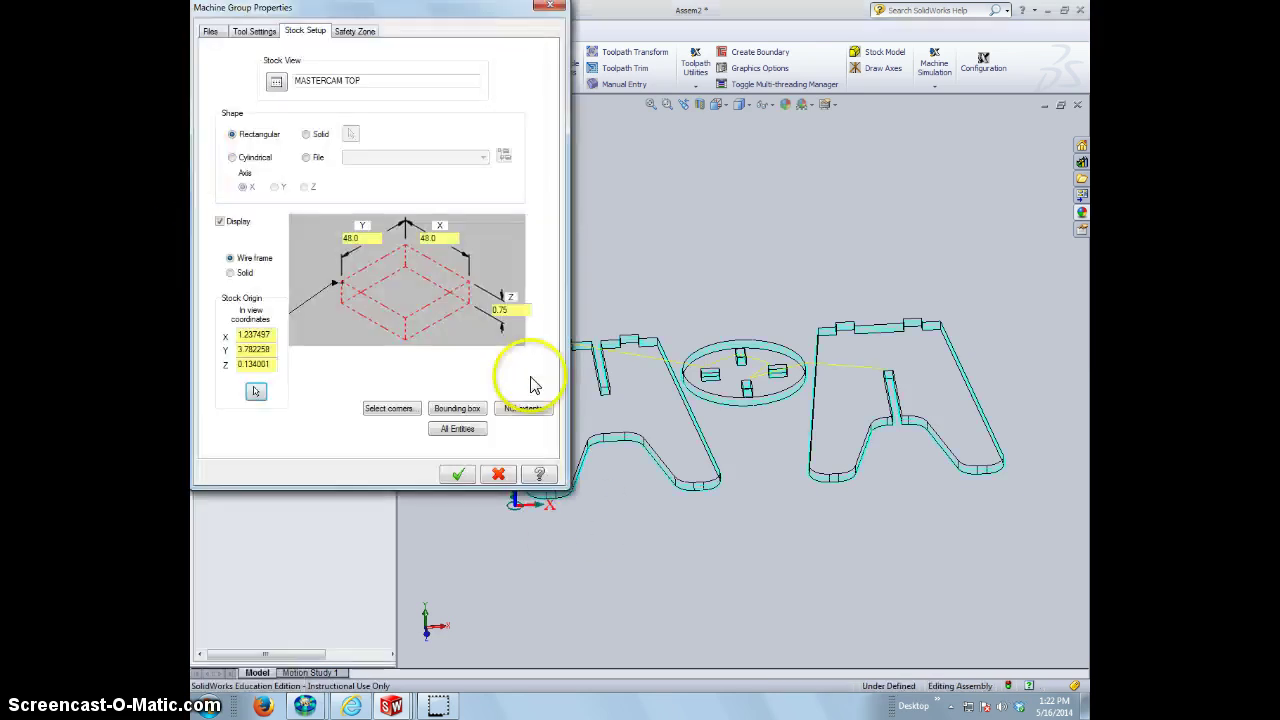
{"action": "left_click", "coordinate": [459, 474]}
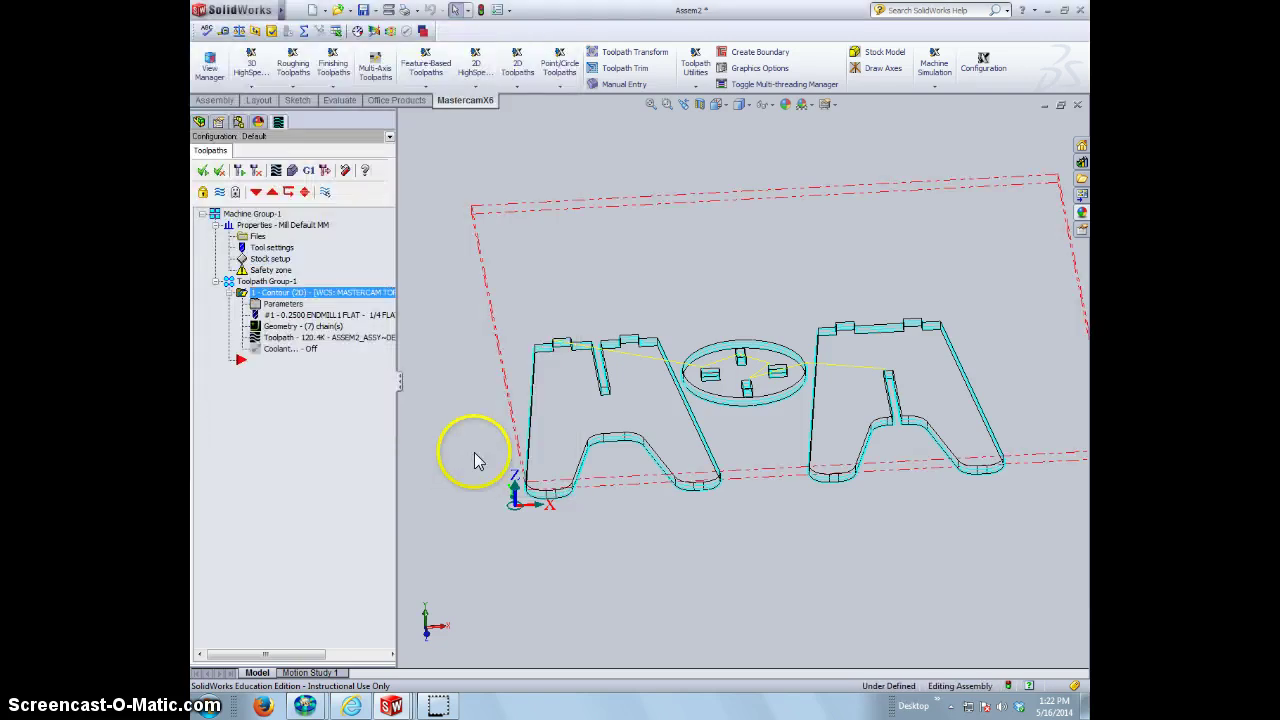
Check how the stock outline surrounds the stool parts and run the Verify simulation of the contour operation.
{"action": "middle_click_drag", "start_coordinate": [507, 440], "coordinate": [692, 488]}
{"action": "scroll", "coordinate": [692, 488], "scroll_direction": "up", "scroll_amount": 1}
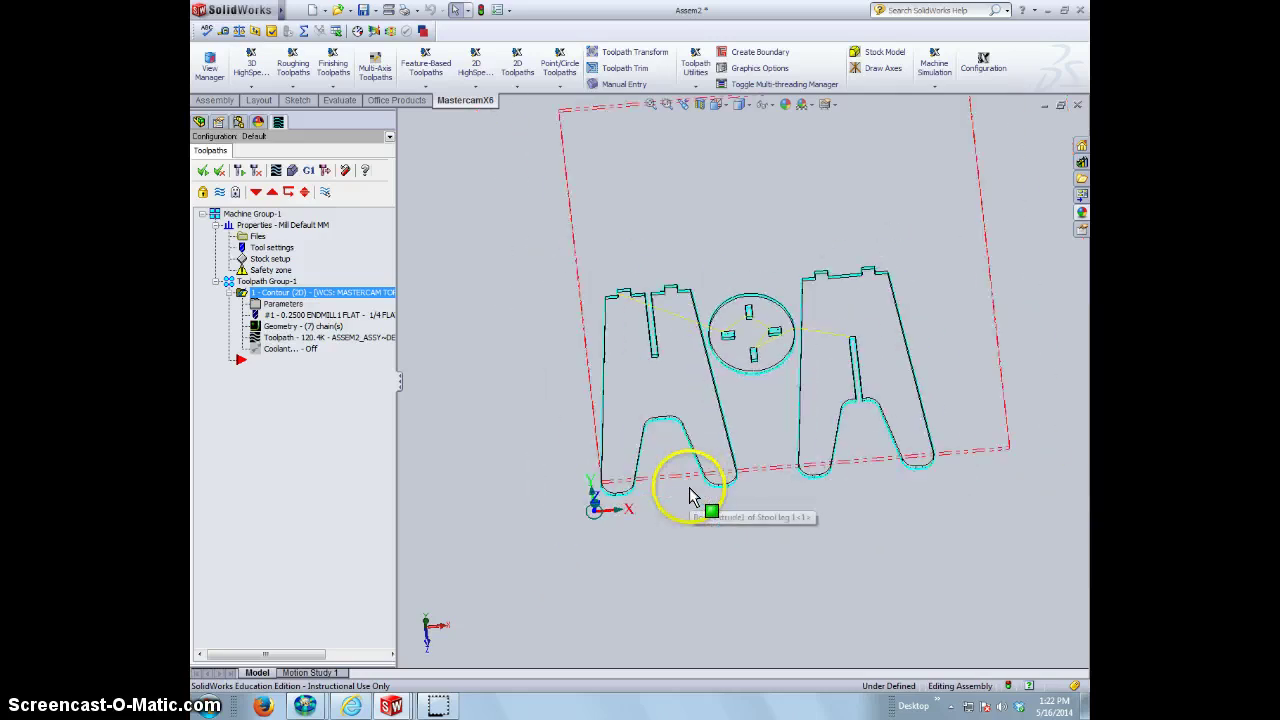
{"action": "scroll", "coordinate": [714, 467], "scroll_direction": "down", "scroll_amount": 2}
{"action": "scroll", "coordinate": [775, 493], "scroll_direction": "up", "scroll_amount": 3}
{"action": "middle_click_drag", "start_coordinate": [785, 510], "coordinate": [737, 357]}
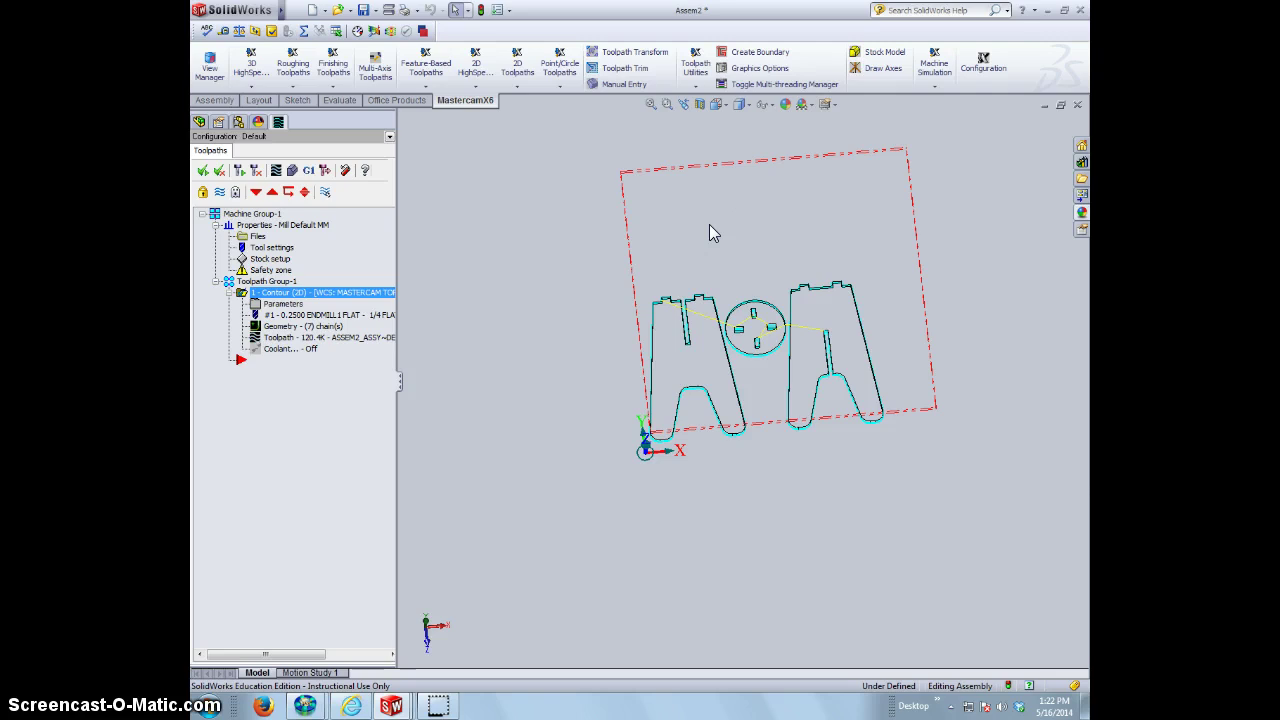
{"action": "middle_click_drag", "start_coordinate": [709, 224], "coordinate": [590, 330]}
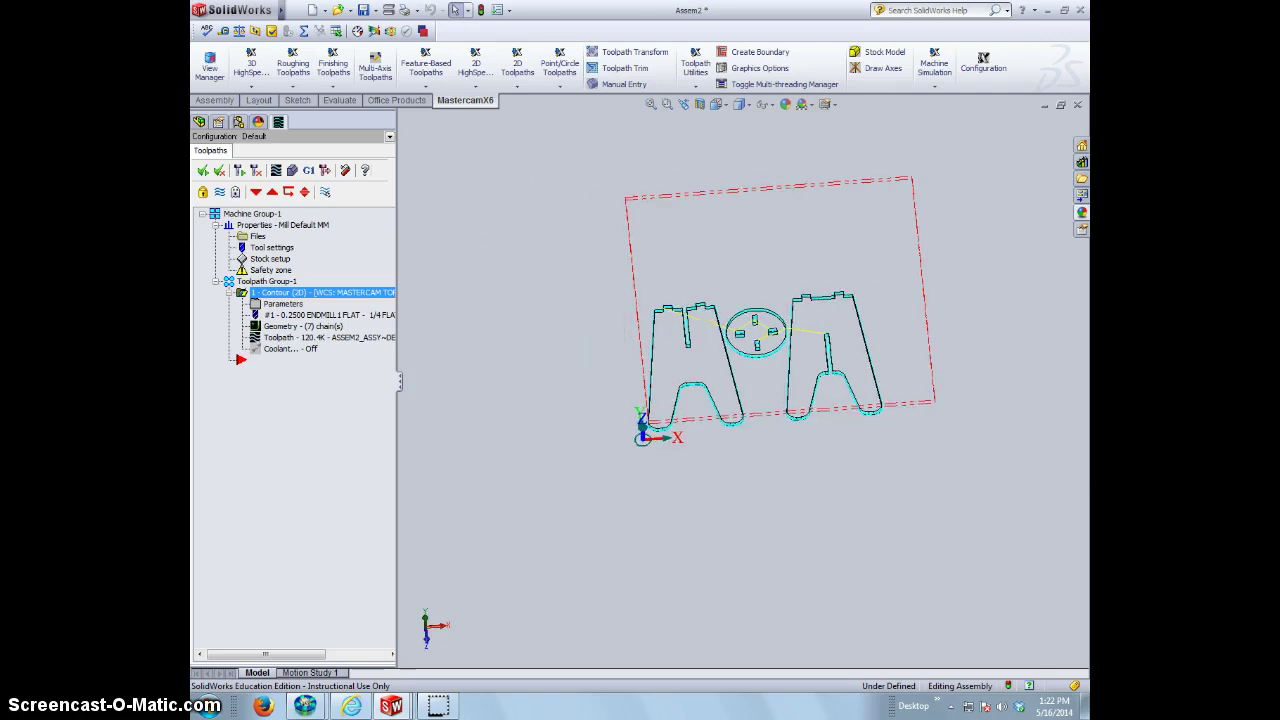
{"action": "left_click", "coordinate": [292, 171]}
{"action": "left_click", "coordinate": [228, 192]}
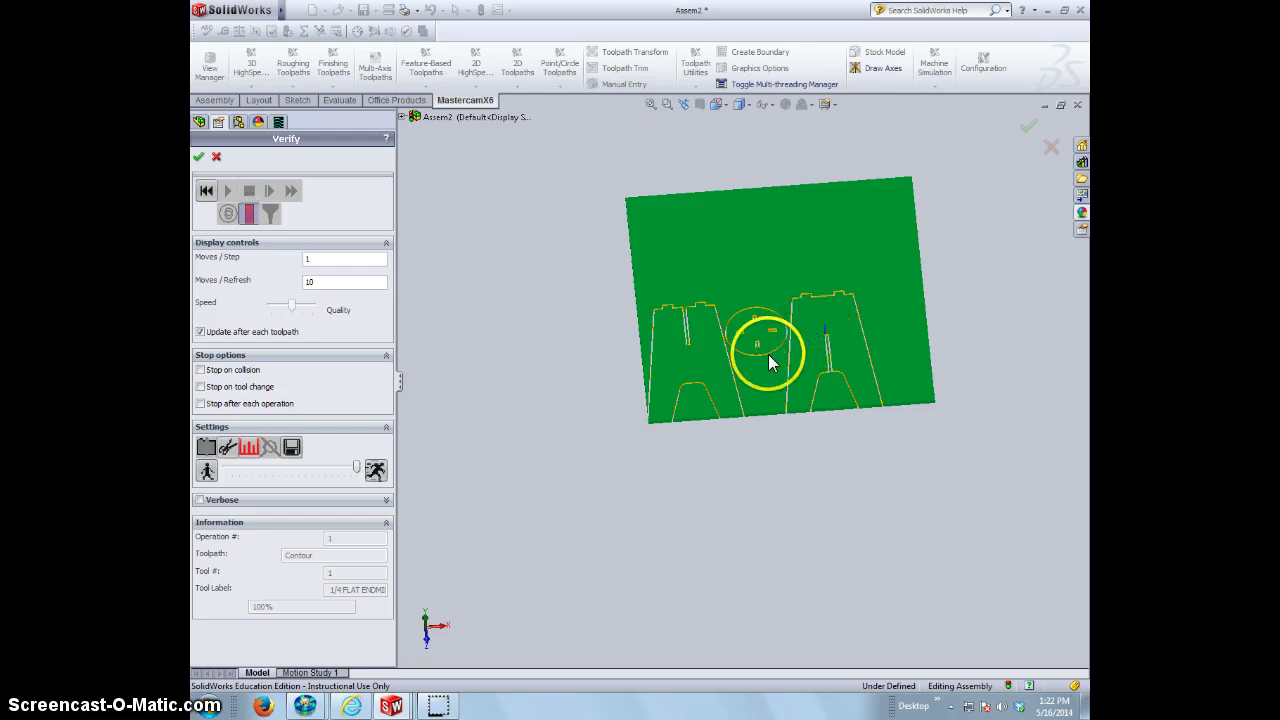
Examine the simulated cuts and tabs around the legs, slots and round stool top, and close the verification.
{"action": "scroll", "coordinate": [773, 368], "scroll_direction": "down", "scroll_amount": 5}
{"action": "middle_click_drag", "start_coordinate": [771, 366], "coordinate": [777, 443]}
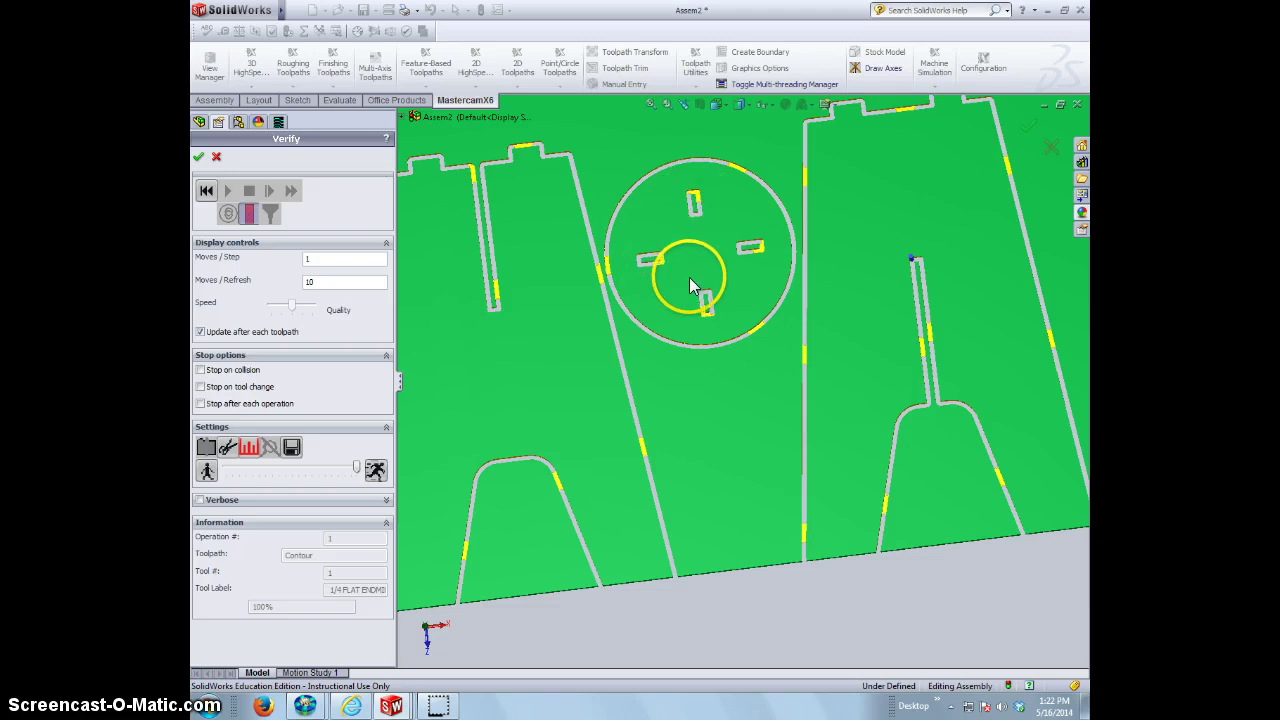
{"action": "scroll", "coordinate": [665, 280], "scroll_direction": "down", "scroll_amount": 3}
{"action": "scroll", "coordinate": [656, 320], "scroll_direction": "up", "scroll_amount": 3}
{"action": "scroll", "coordinate": [656, 320], "scroll_direction": "up", "scroll_amount": 2}
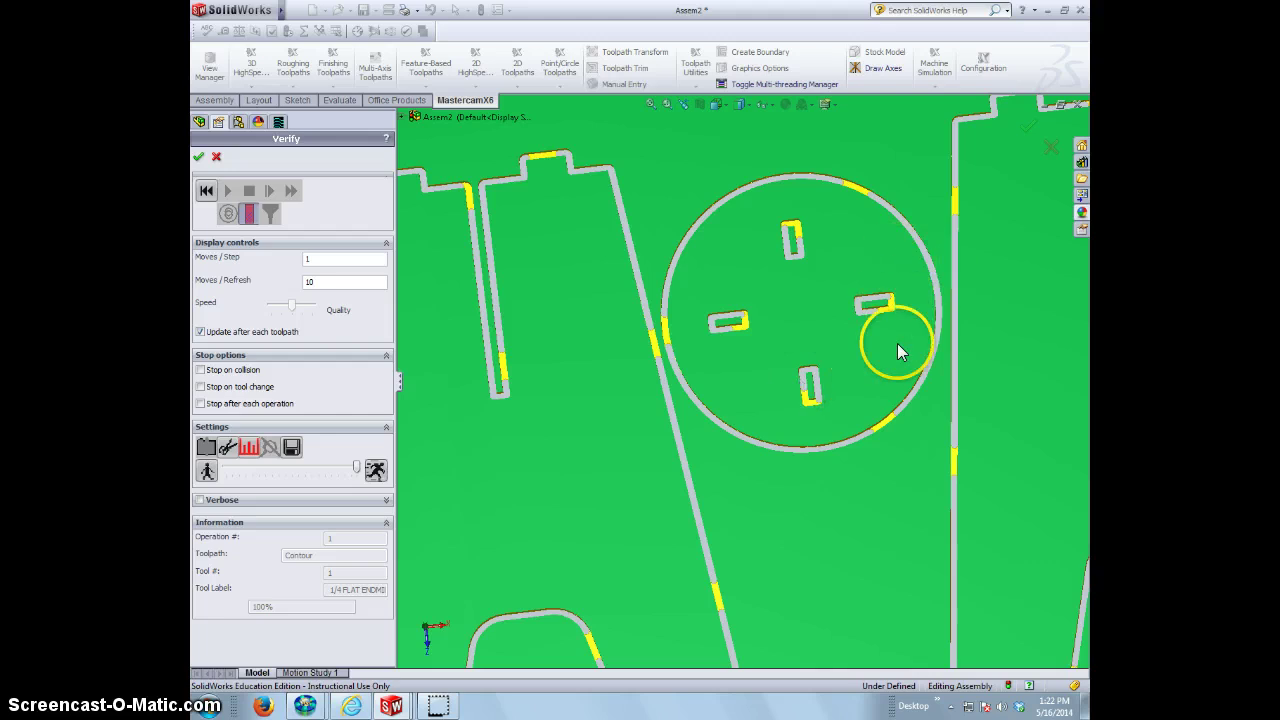
{"action": "scroll", "coordinate": [822, 363], "scroll_direction": "down", "scroll_amount": 5}
{"action": "scroll", "coordinate": [838, 337], "scroll_direction": "down", "scroll_amount": 1}
{"action": "middle_click_drag", "start_coordinate": [841, 334], "coordinate": [848, 271]}
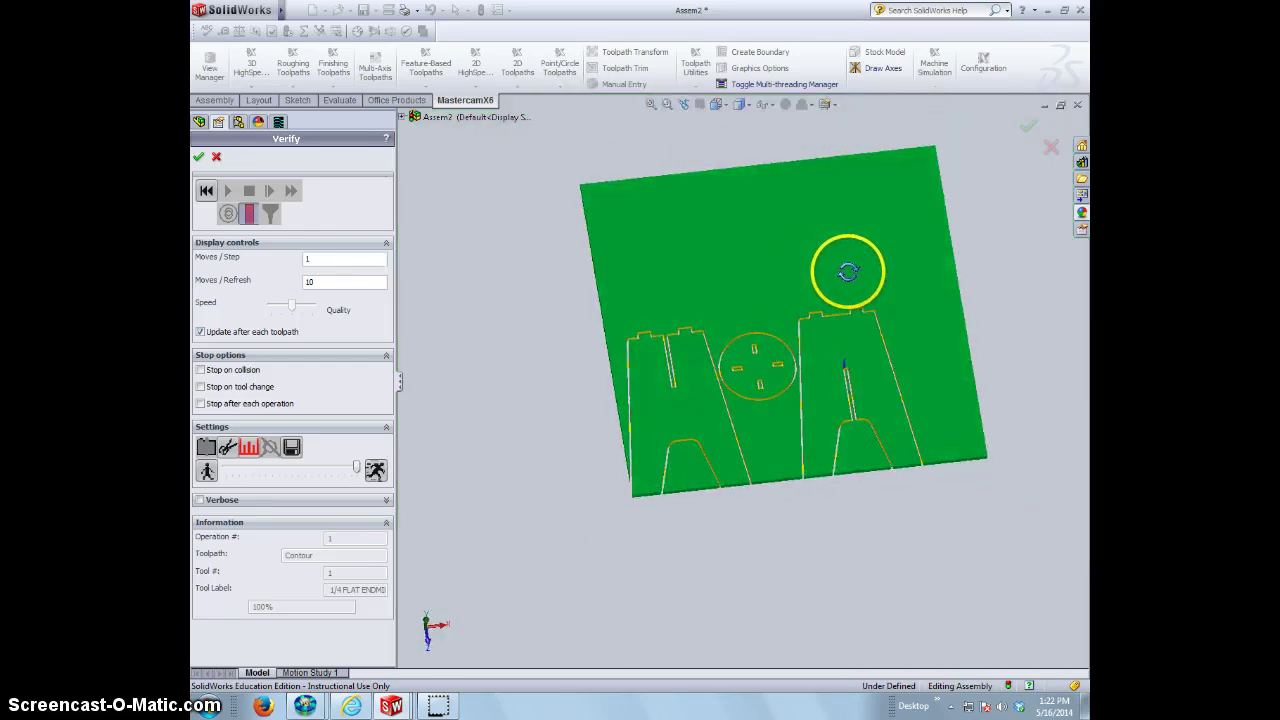
{"action": "scroll", "coordinate": [740, 273], "scroll_direction": "up", "scroll_amount": 1}
{"action": "left_click", "coordinate": [216, 157]}
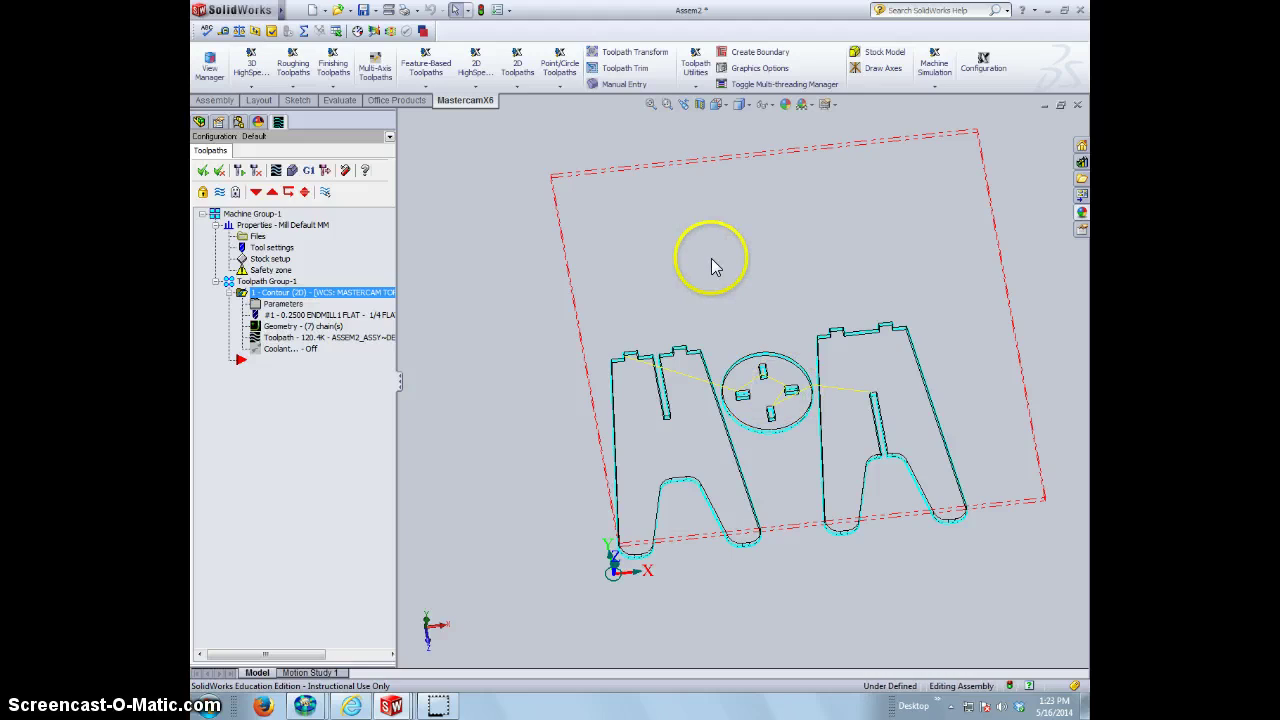
Select the 2D contour operation and review its NC post-processing options, closing them without posting.
{"action": "middle_click_drag", "start_coordinate": [823, 320], "coordinate": [800, 380]}
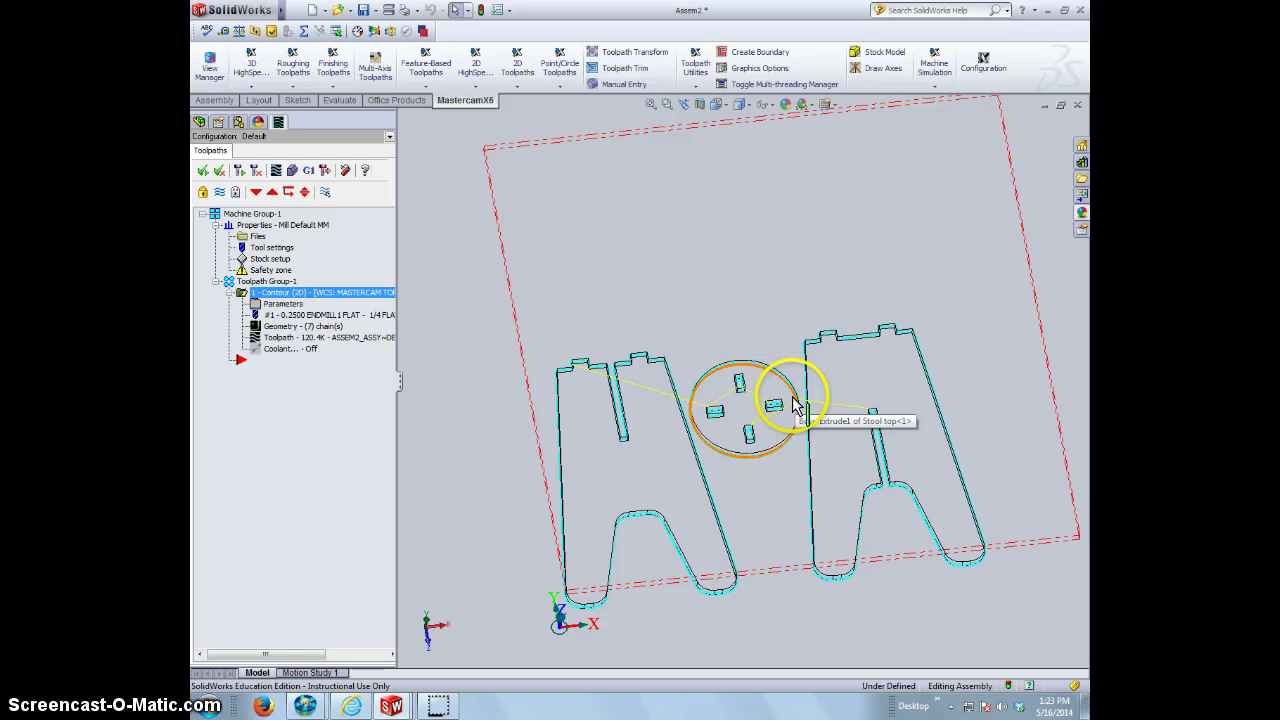
{"action": "left_click", "coordinate": [794, 405]}
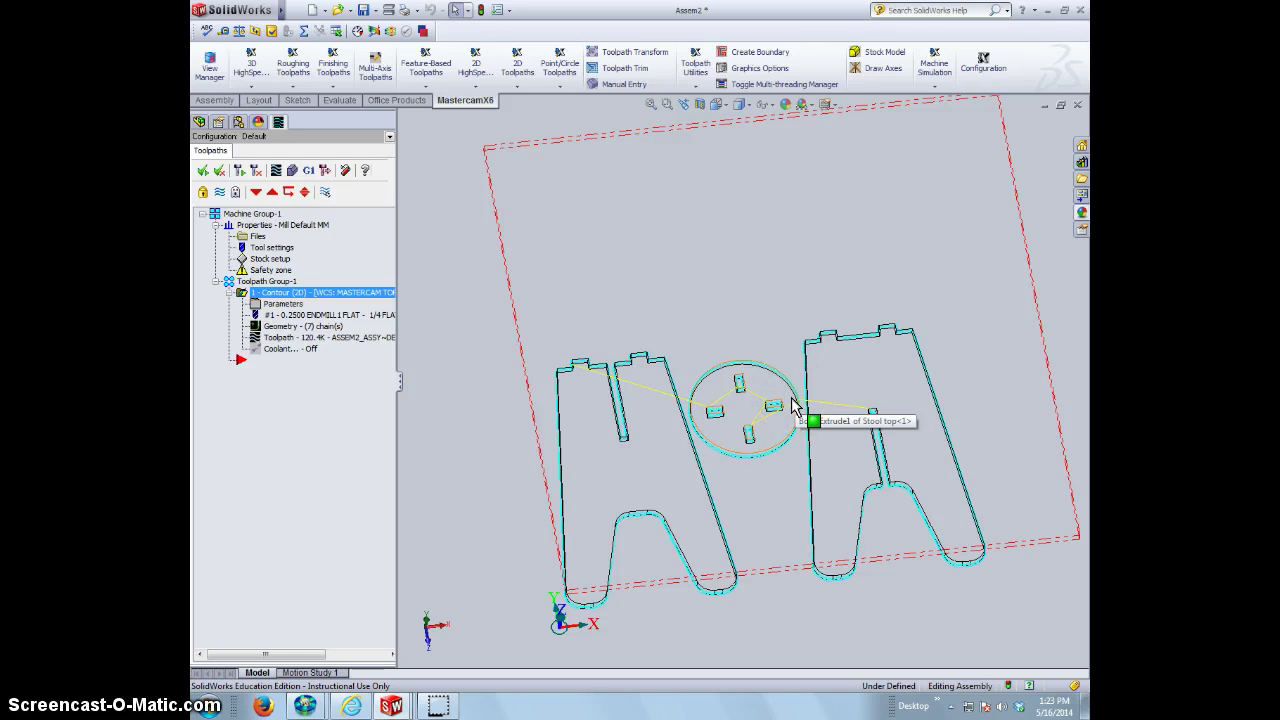
{"action": "left_click", "coordinate": [282, 293]}
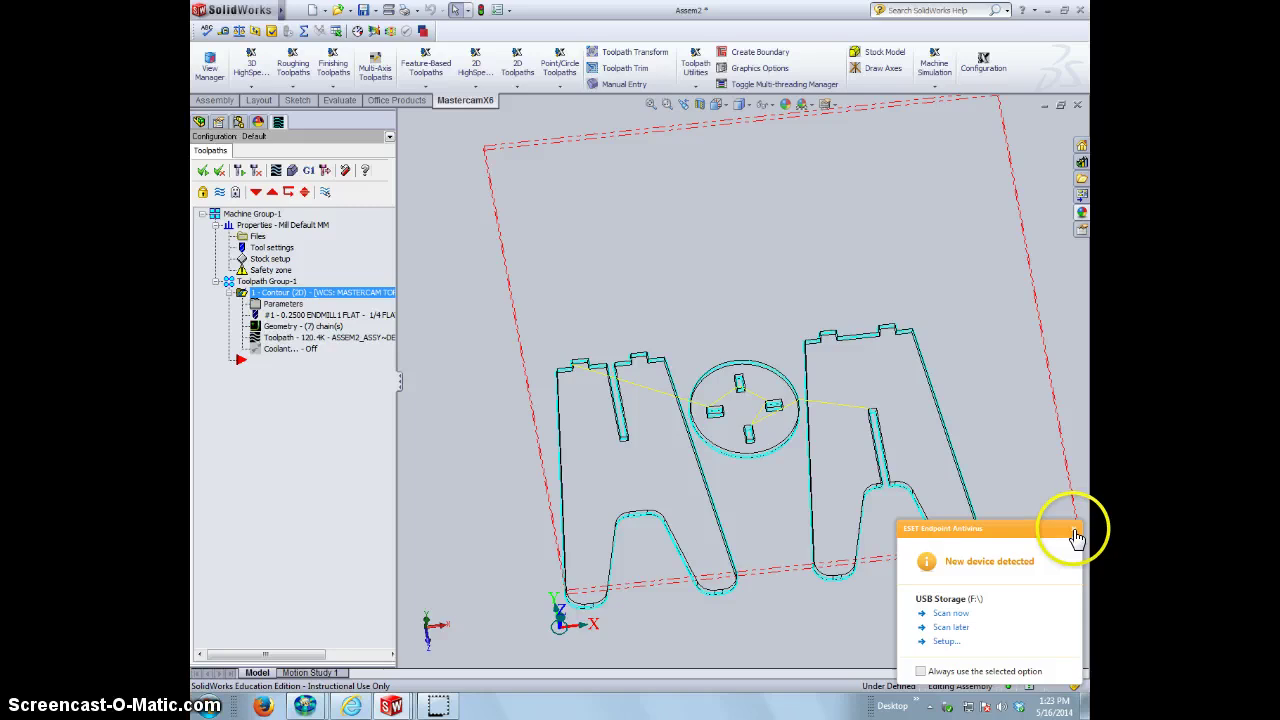
{"action": "left_click", "coordinate": [1073, 531]}
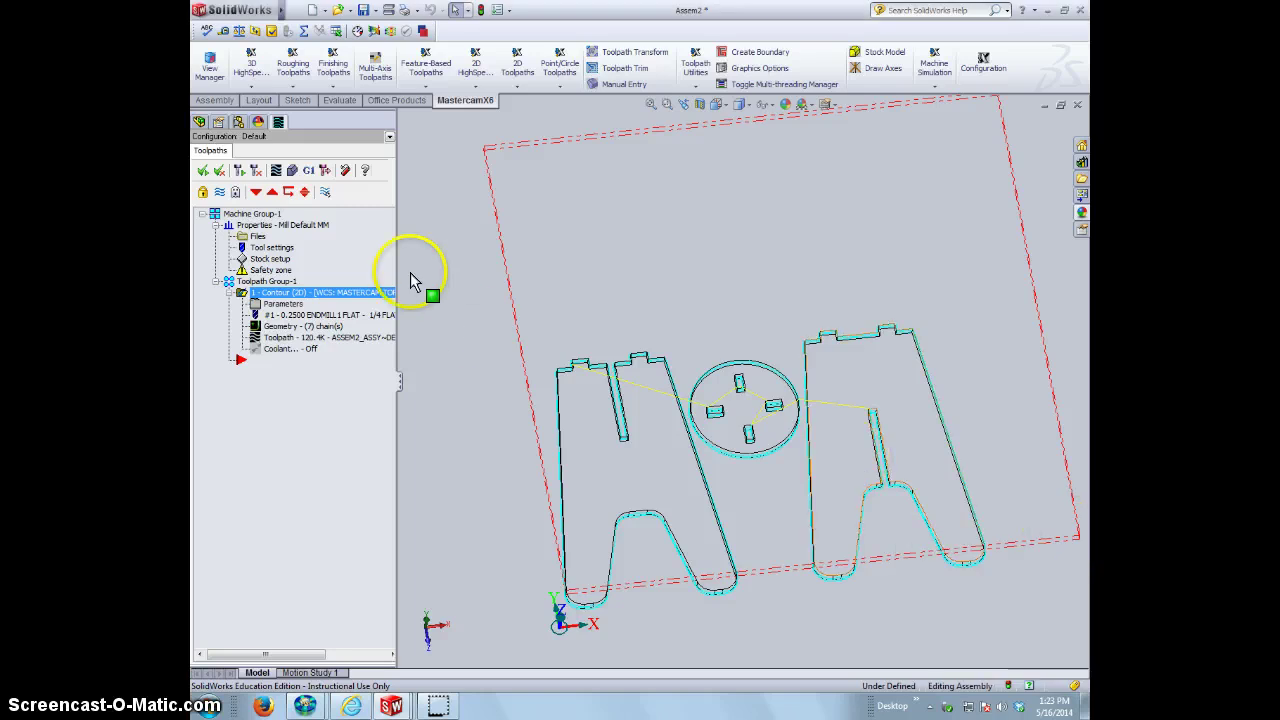
{"action": "left_click", "coordinate": [309, 172]}
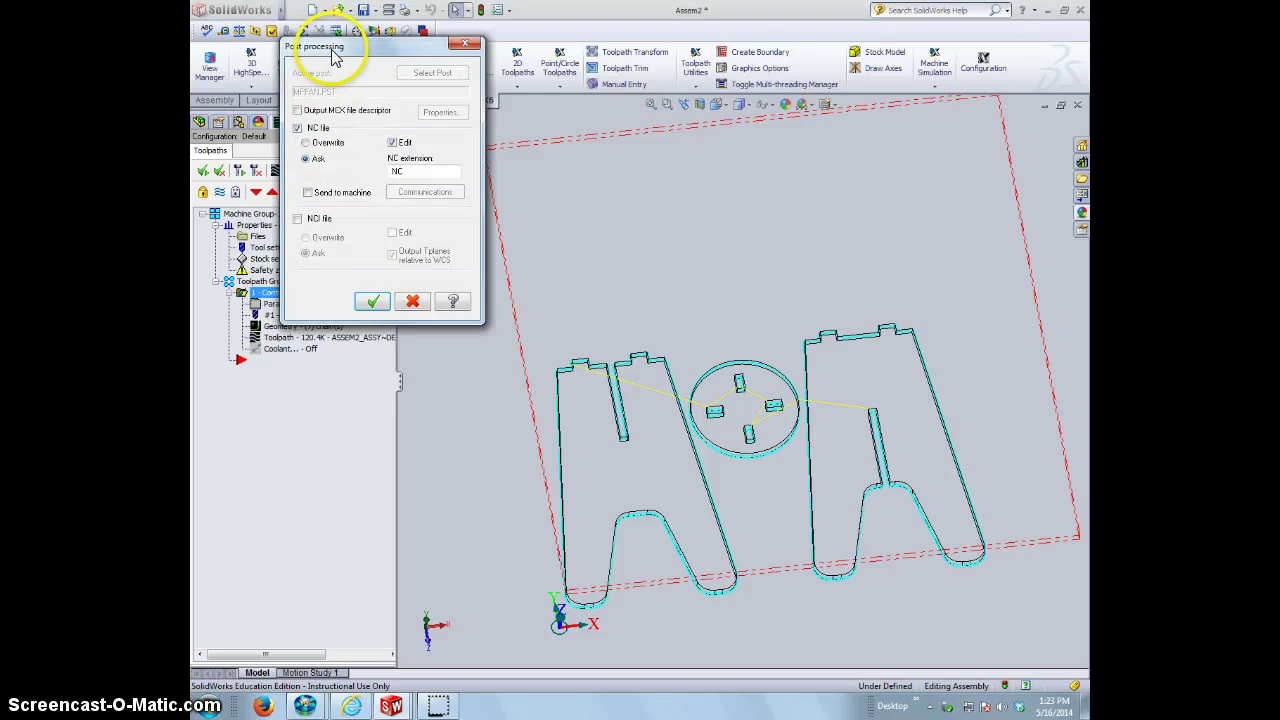
{"action": "left_click_drag", "start_coordinate": [336, 47], "coordinate": [336, 62]}
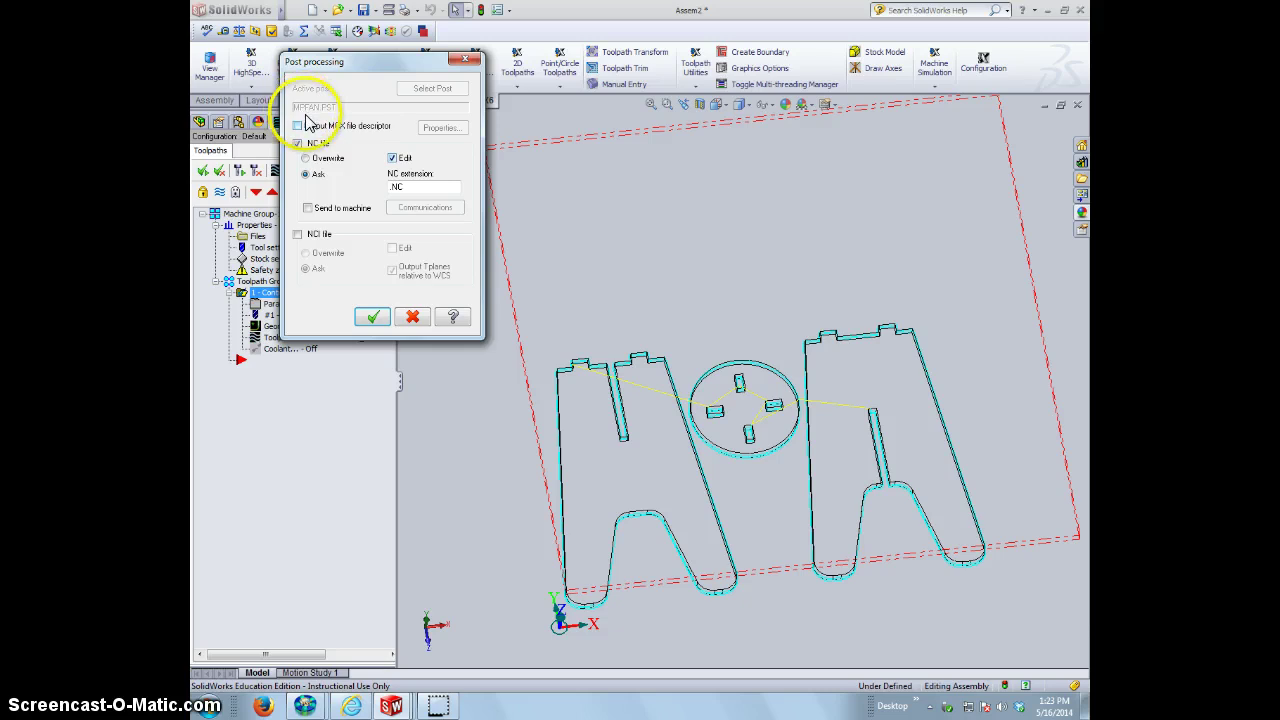
{"action": "left_click", "coordinate": [416, 320]}
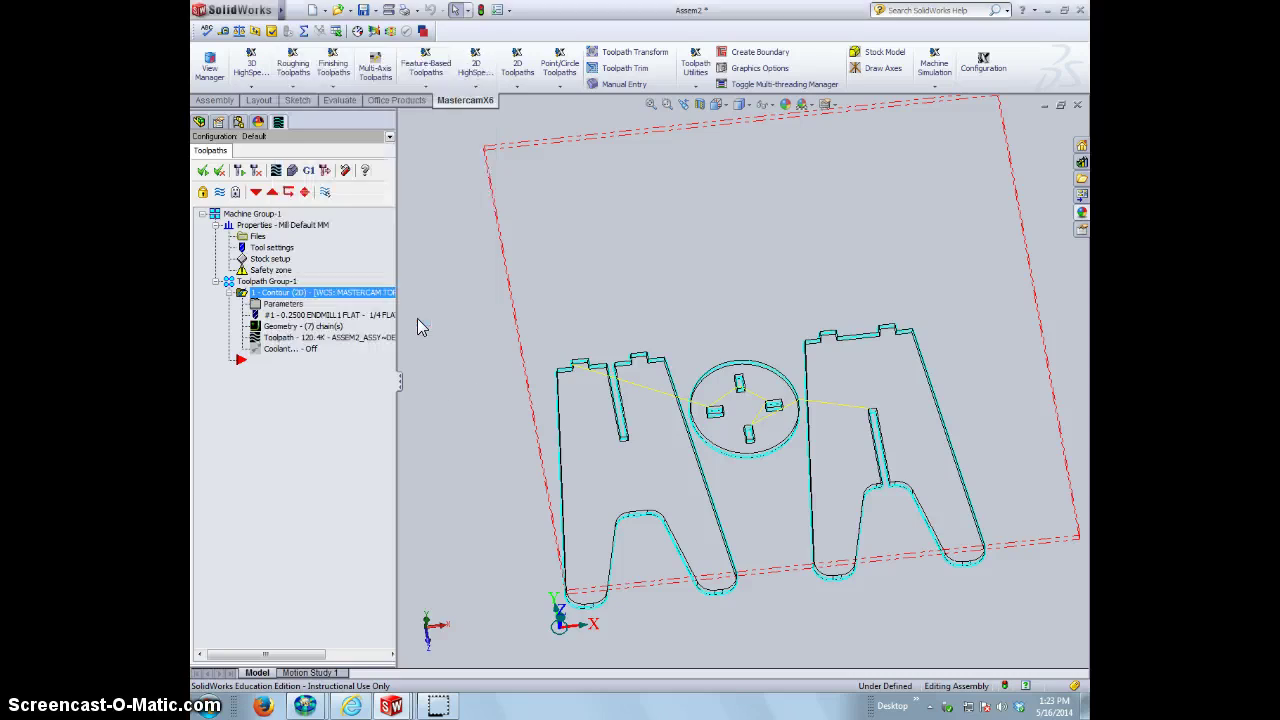